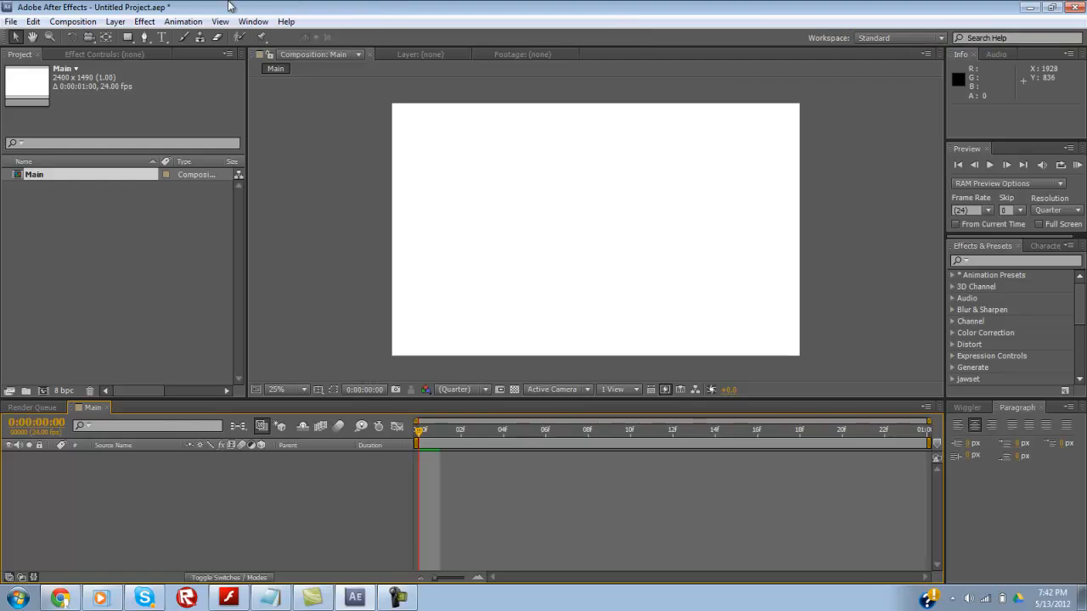
Step: Import the song Beyond Her Garden from the Music library into the project
key("ctrl+i")
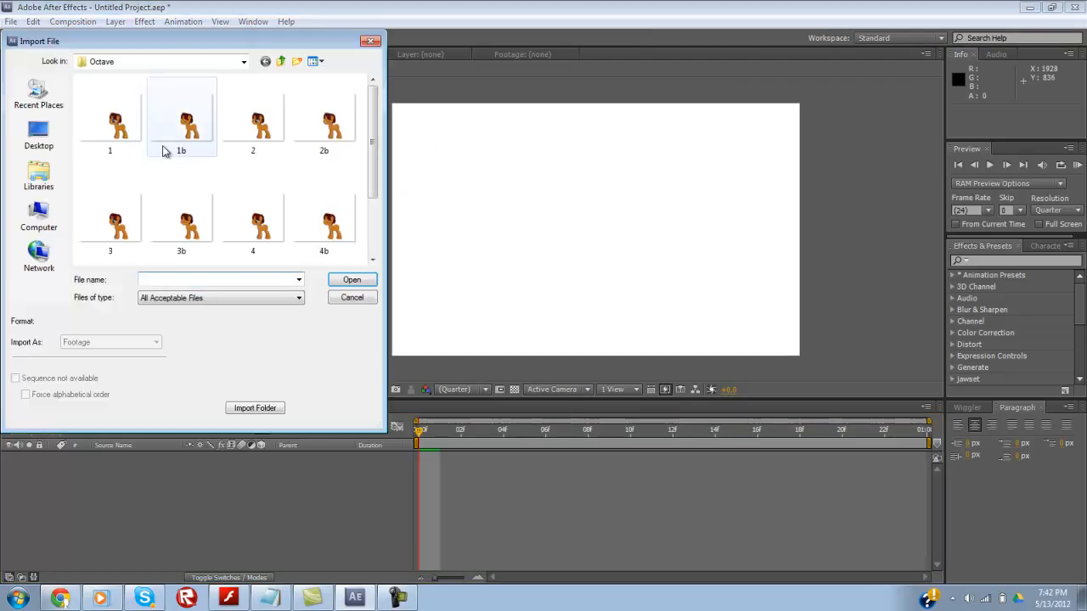
left_click(280, 61)
left_click_drag(281, 40, 883, 101)
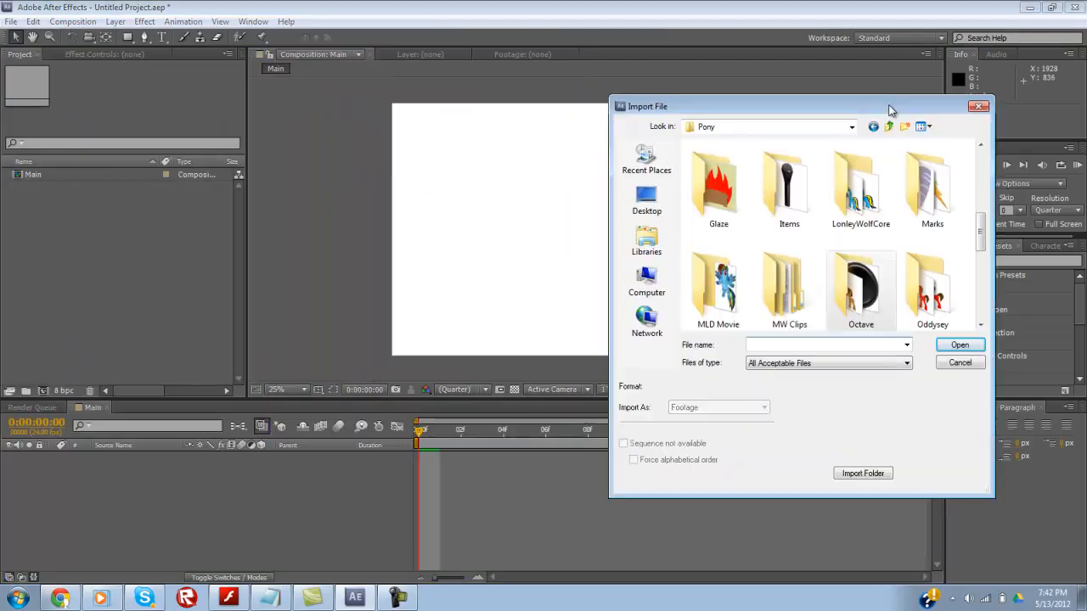
scroll(867, 195, "down", 1)
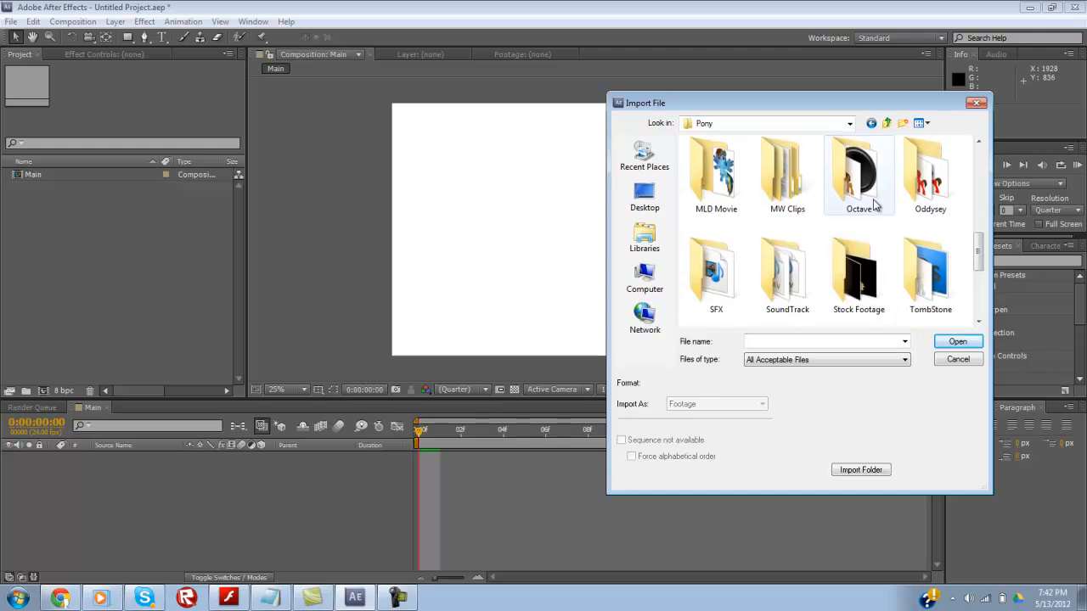
scroll(875, 204, "down", 1)
left_click(644, 236)
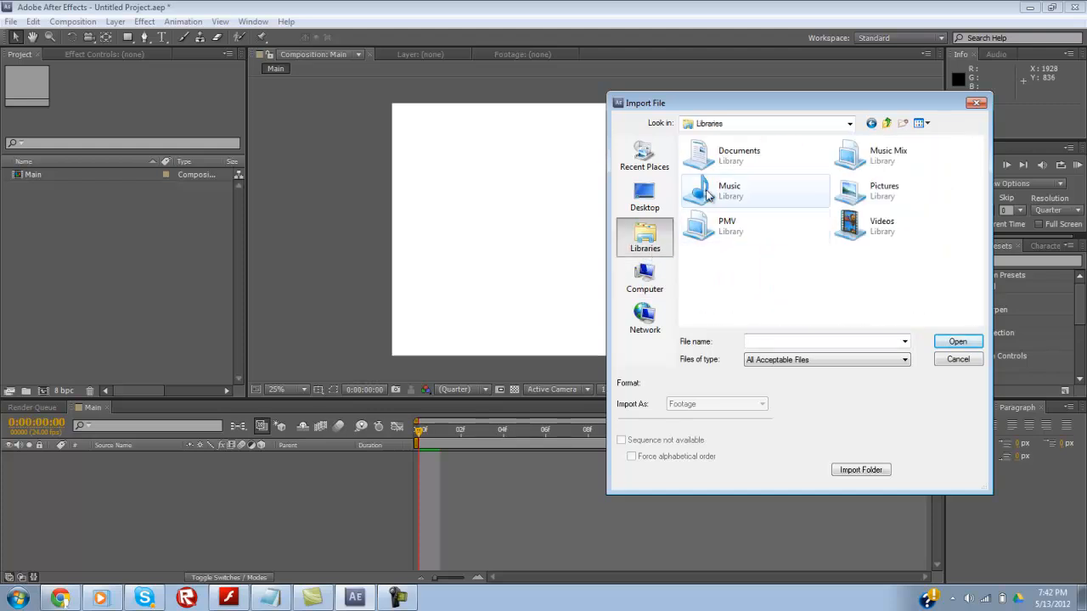
double_click(706, 196)
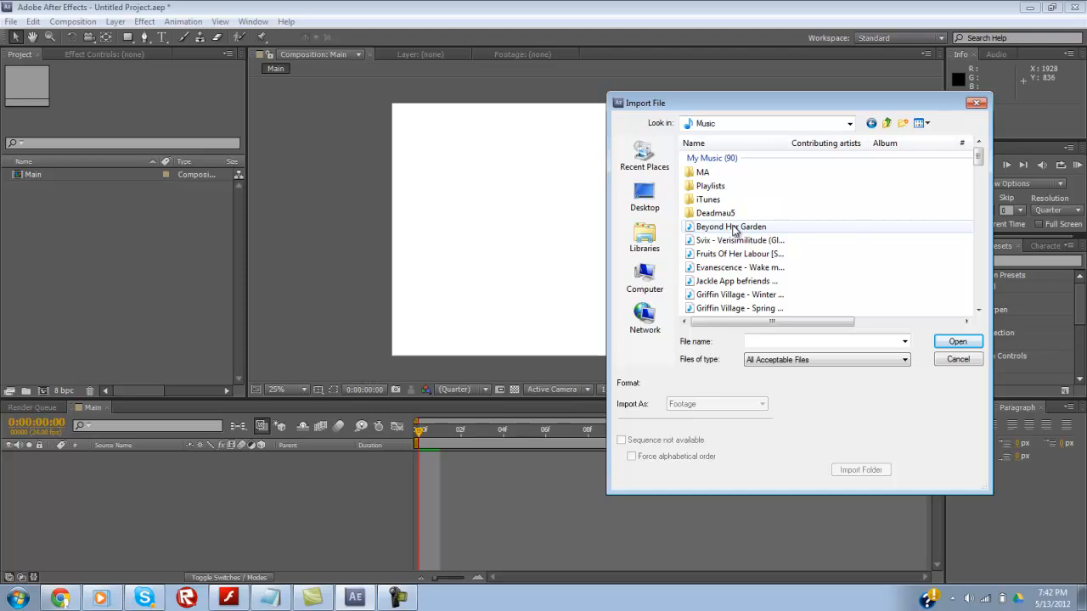
double_click(734, 228)
left_click(68, 301)
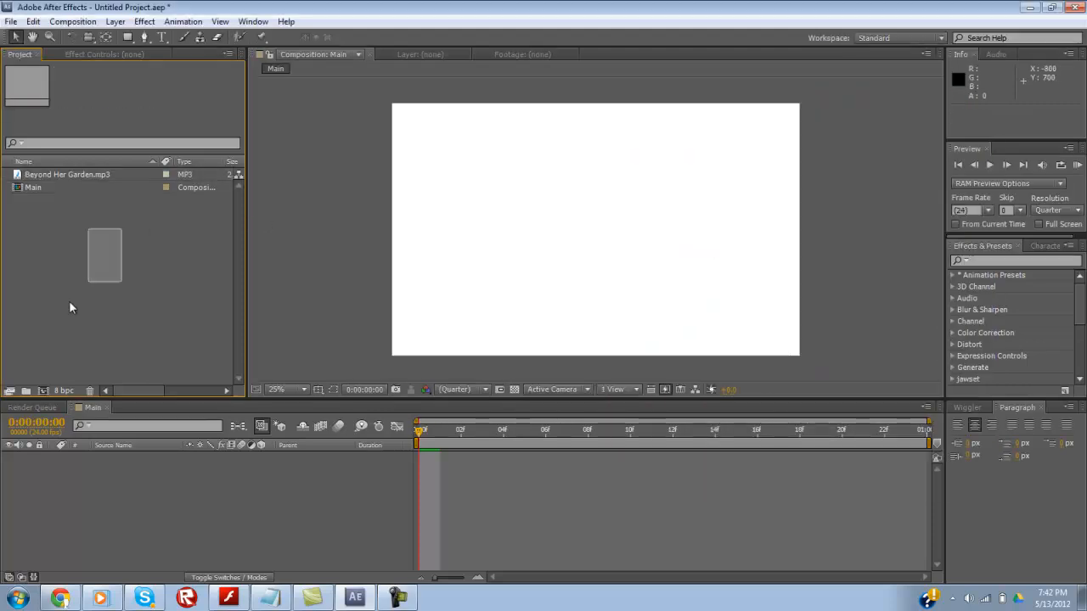
Step: Switch to the pony creator in Adobe Flash Player and view the mouth, freckles, ear and facial hair options
left_click(228, 598)
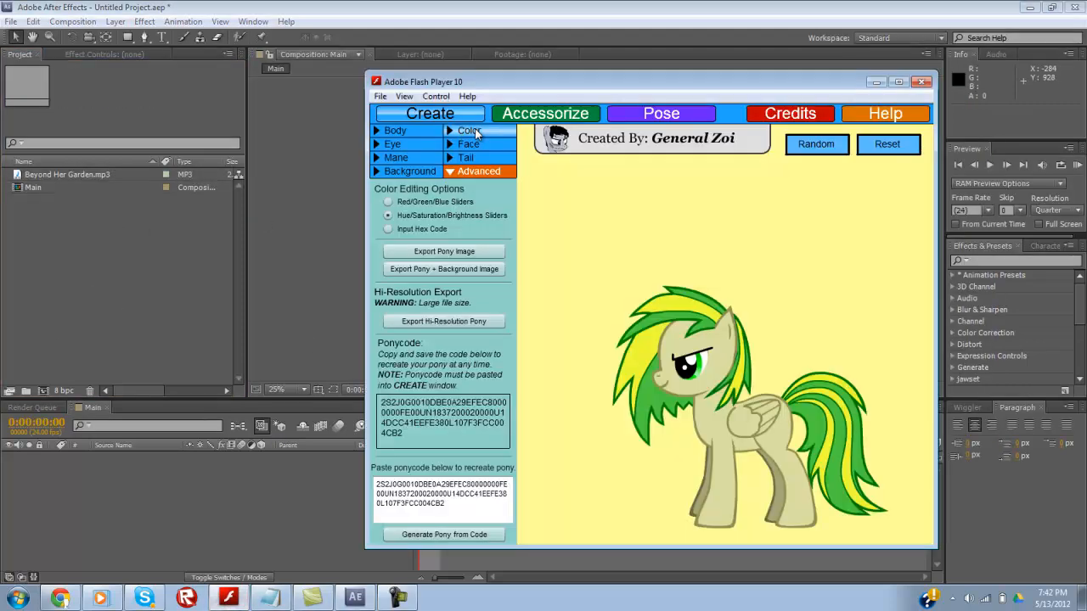
left_click(468, 143)
left_click_drag(502, 90, 650, 76)
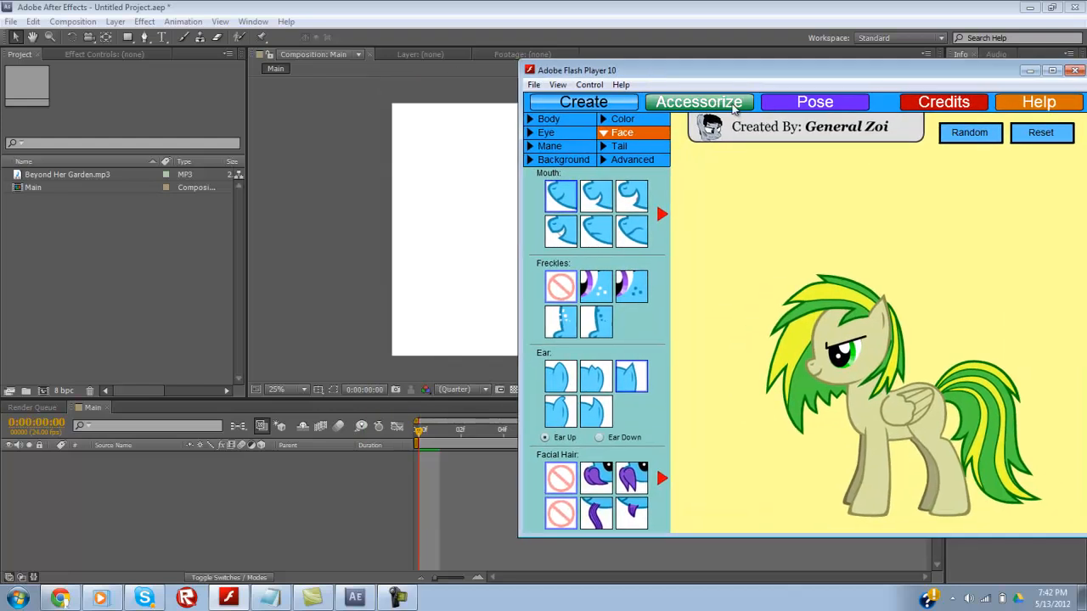
left_click(716, 103)
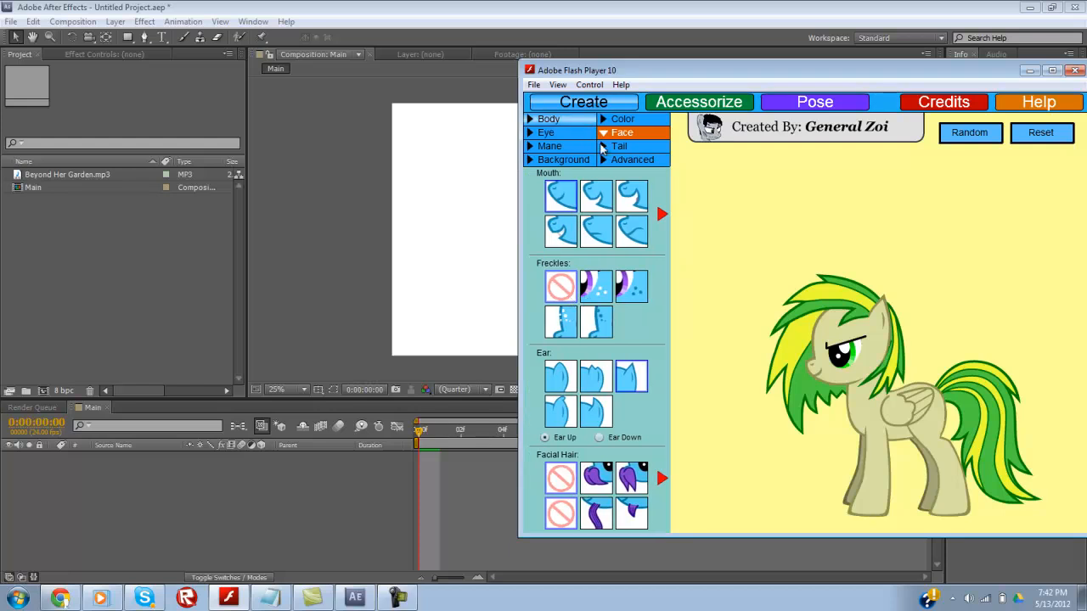
Step: Start a hi-resolution pony export and go through images 1 to 7 in the Plain folder, using 7.png as the file name
left_click(608, 161)
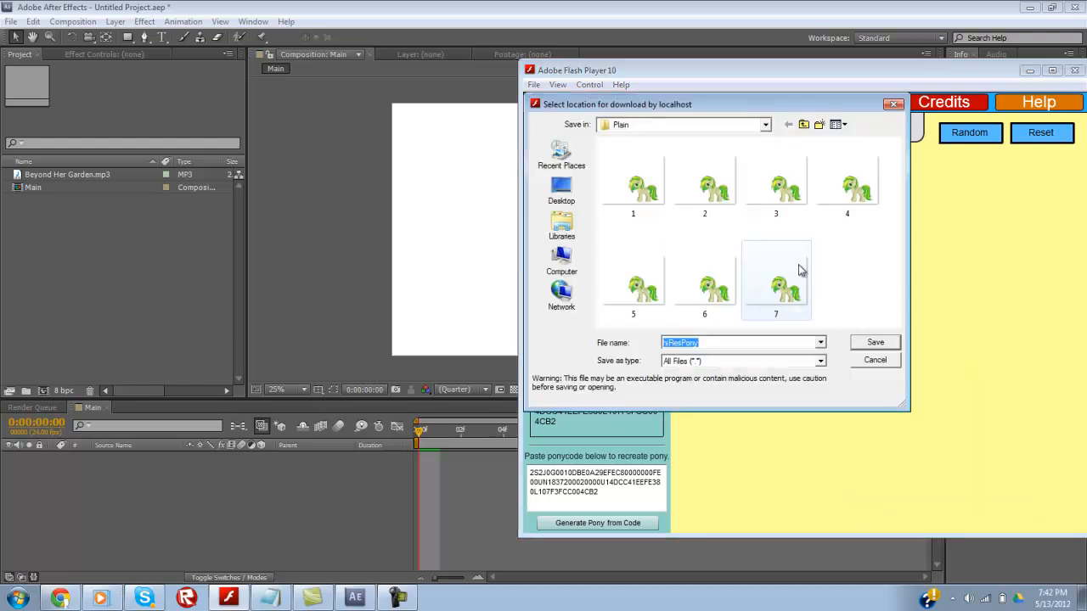
left_click(639, 177)
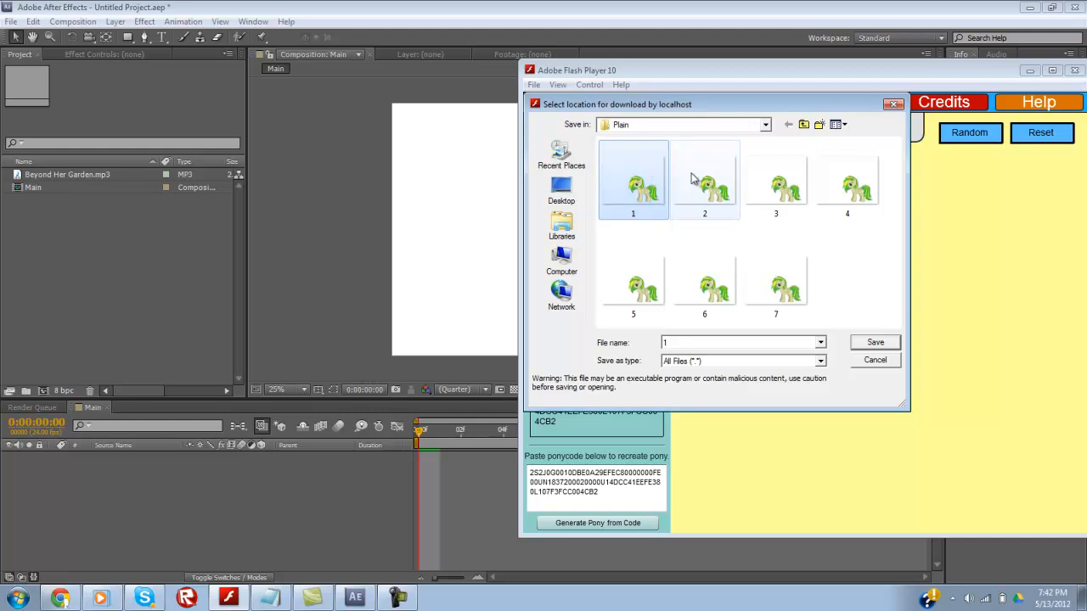
left_click(706, 183)
left_click(769, 182)
left_click(845, 182)
left_click(650, 280)
left_click(705, 280)
left_click(776, 281)
left_click(836, 284)
left_click(776, 341)
type("7.png")
key("Return")
Step: Preview several open and closed mouth shapes on the pony's face and browse the further sets of mouths
left_click(620, 133)
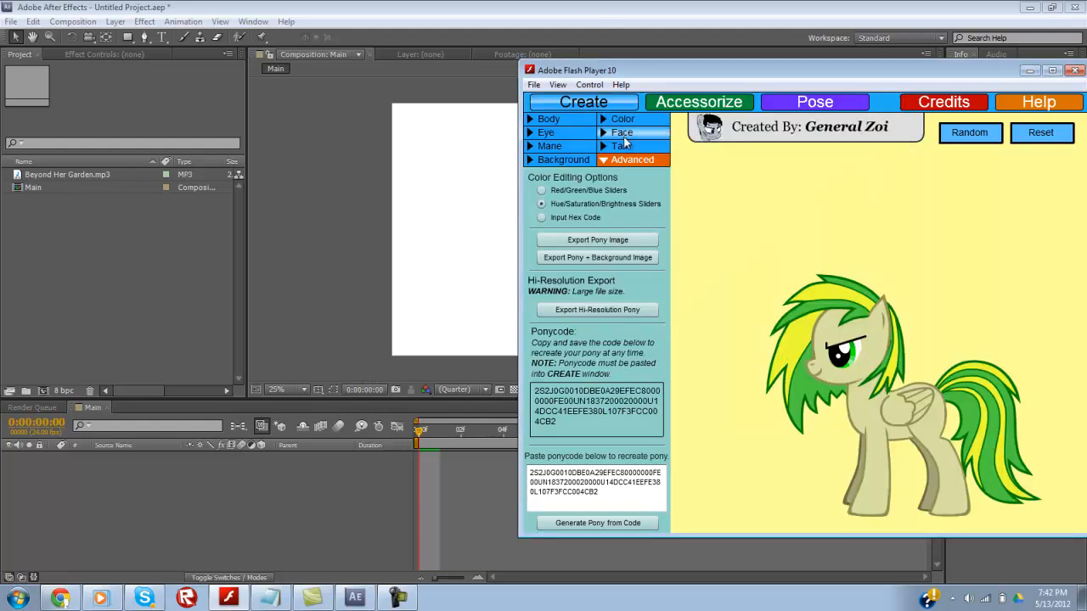
left_click(632, 199)
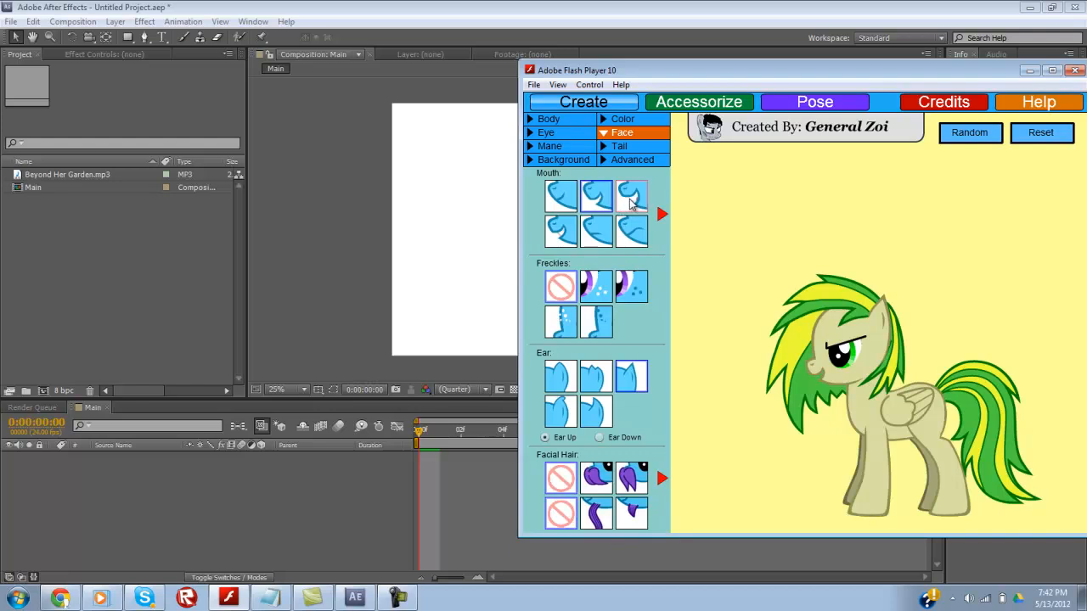
left_click(560, 229)
left_click(663, 217)
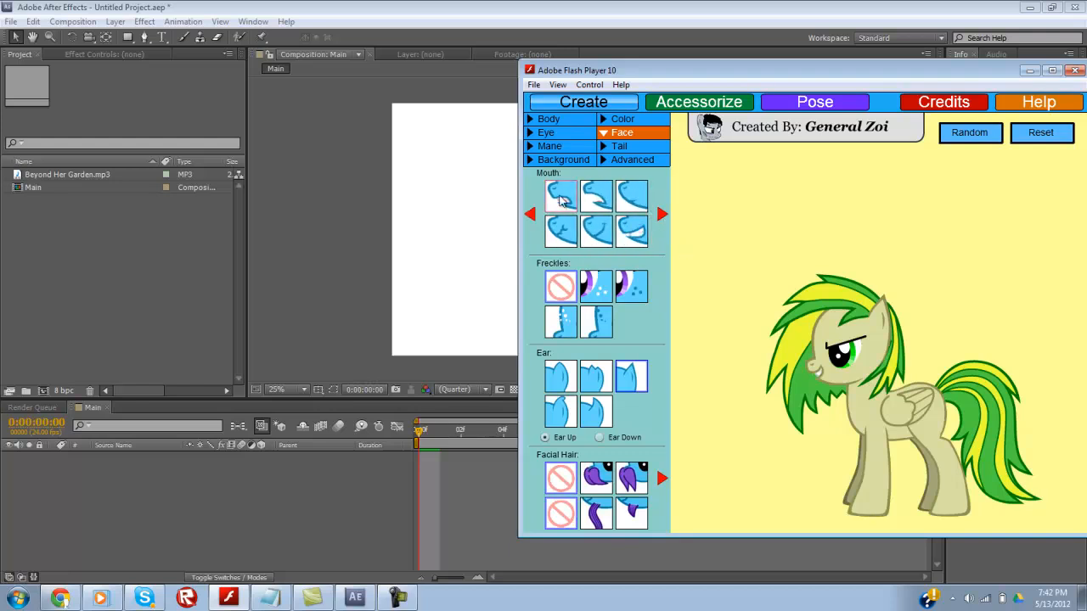
left_click(572, 204)
left_click(662, 214)
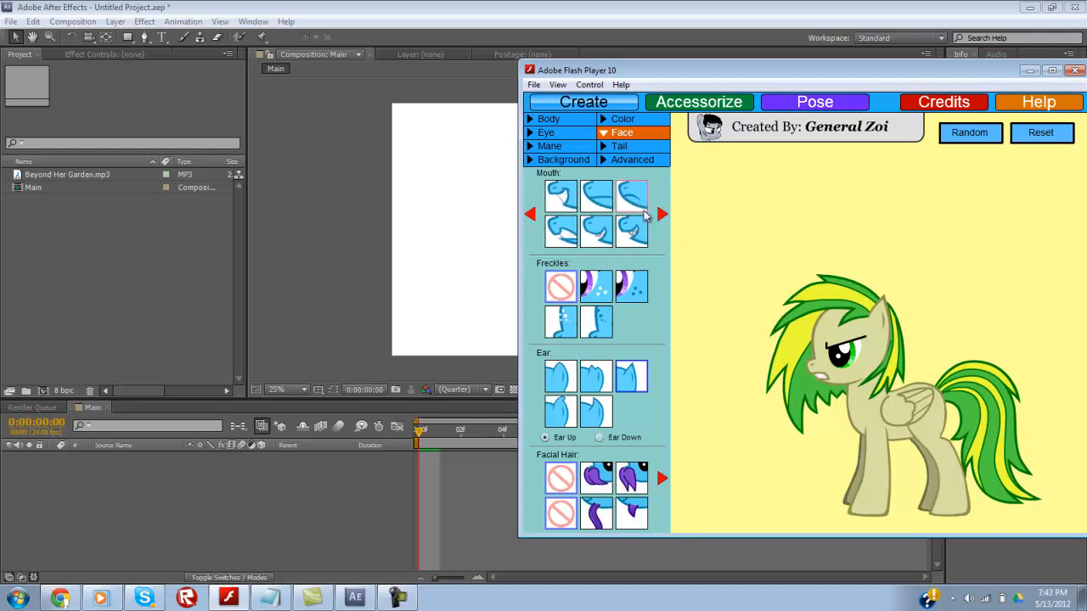
left_click(531, 215)
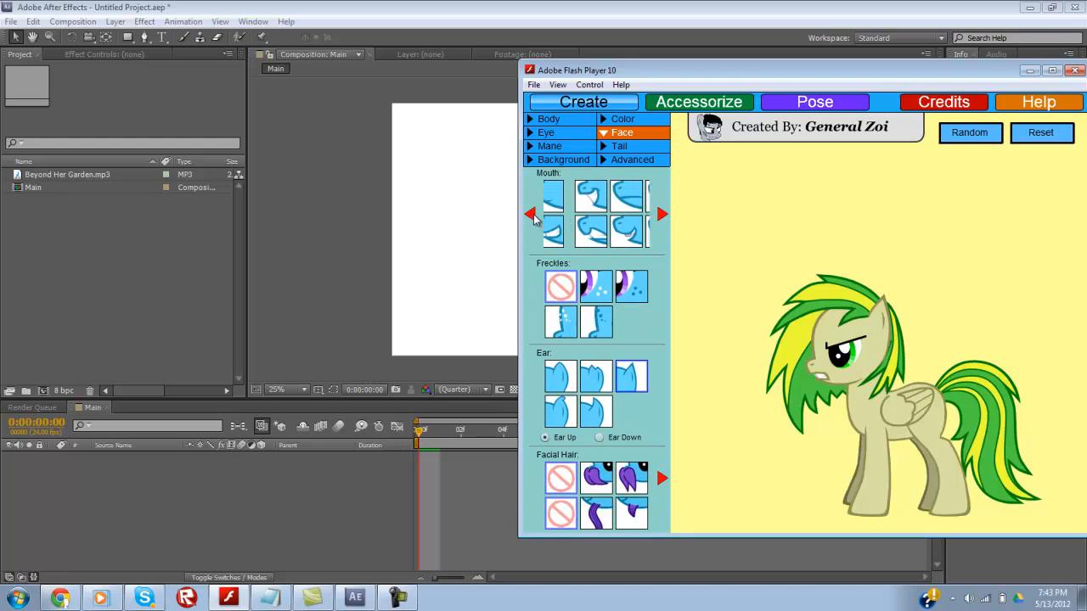
Step: Look at the cutie mark import in the pony's body options and close it without choosing an image
left_click(615, 160)
left_click(571, 116)
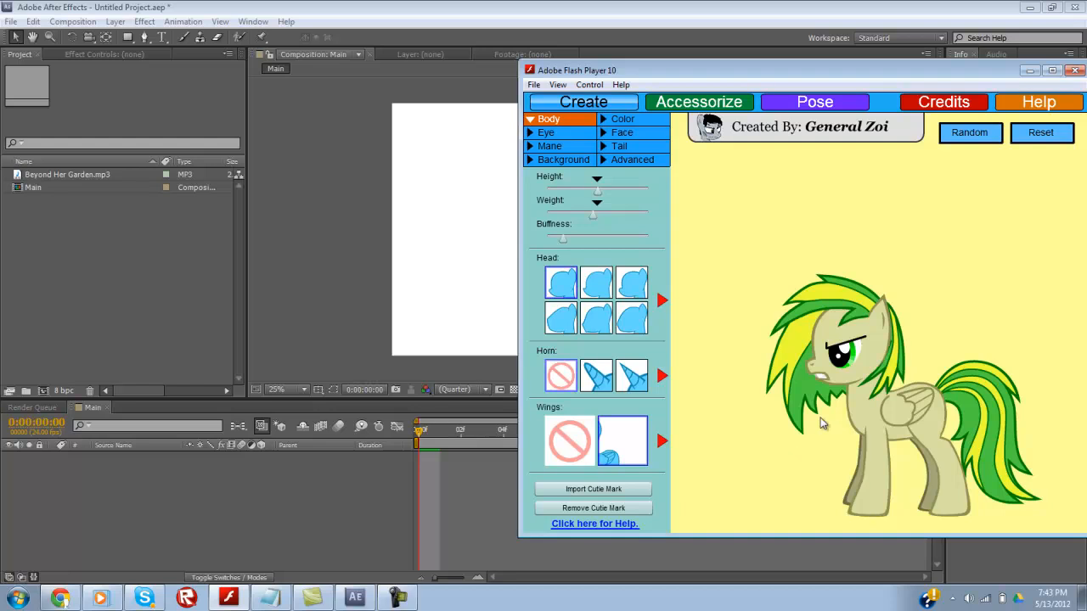
left_click(606, 492)
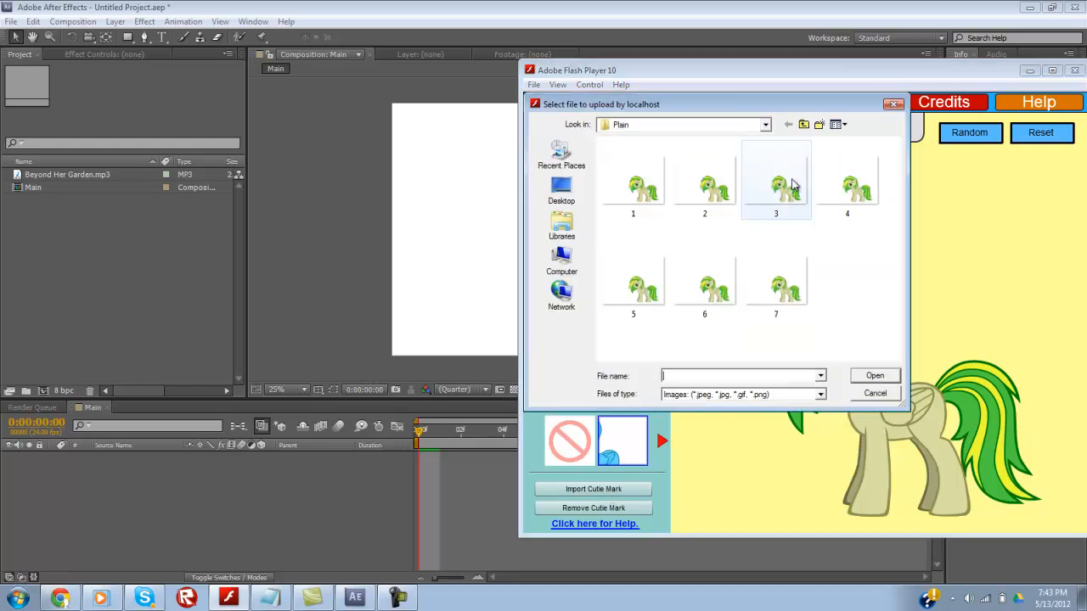
left_click(891, 397)
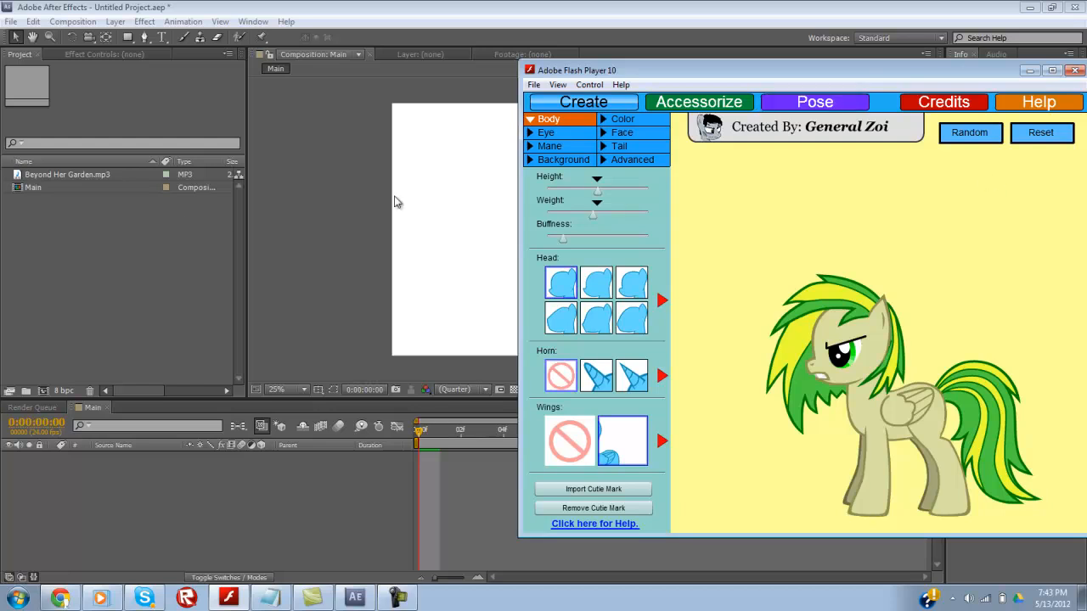
left_click(113, 304)
double_click(79, 294)
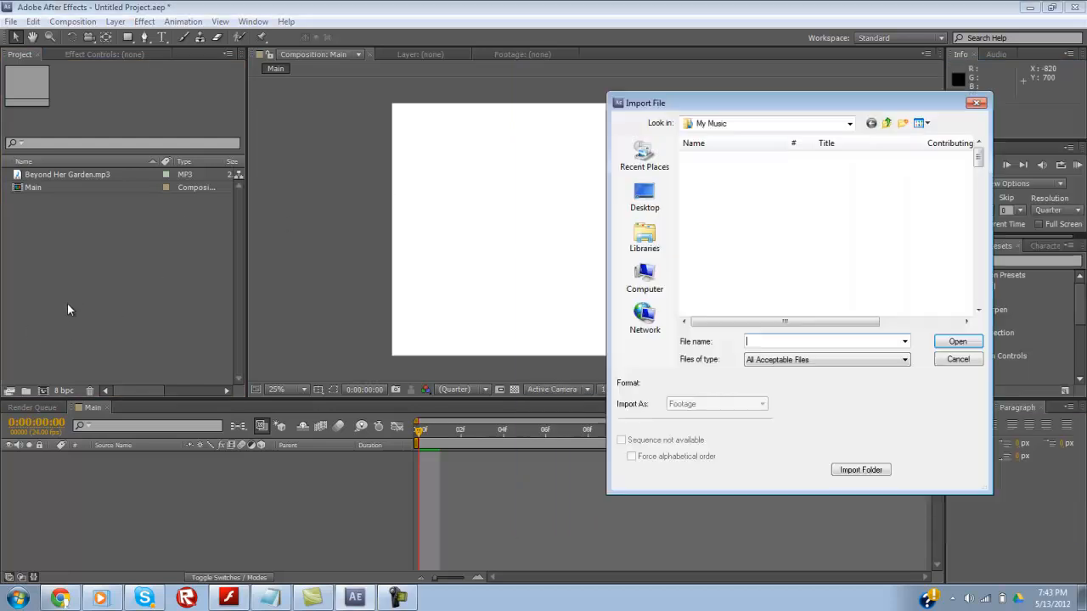
left_click(648, 240)
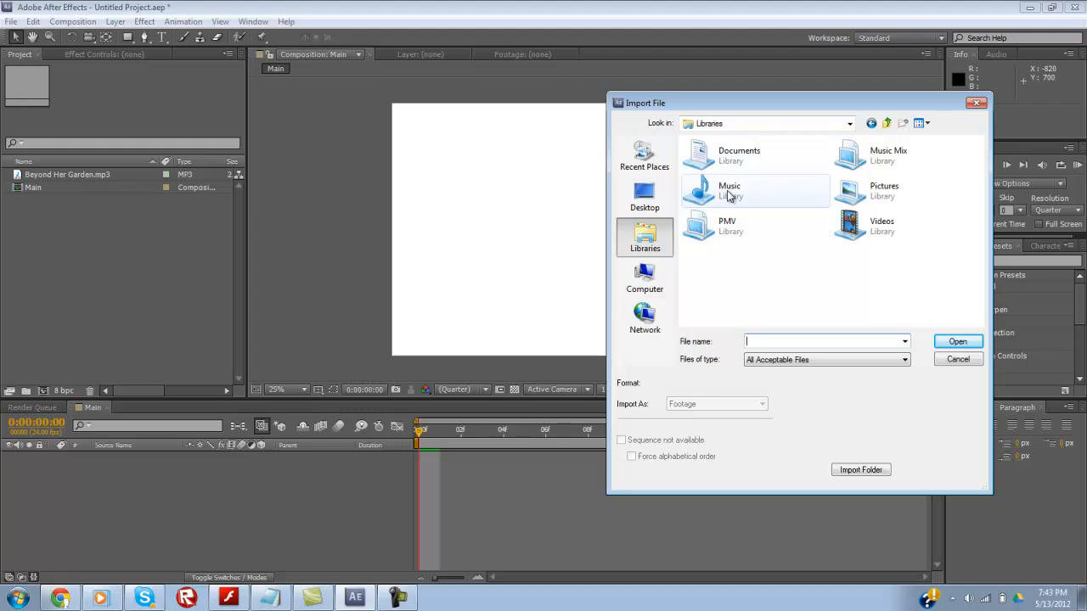
double_click(804, 202)
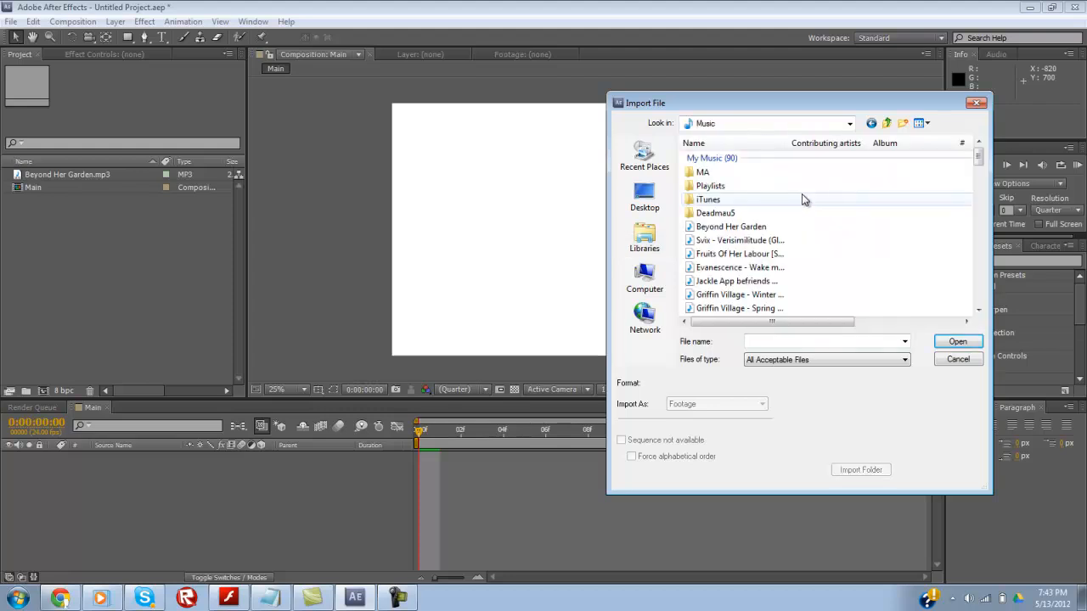
left_click(957, 361)
Step: Add Beyond Her Garden.mp3 as a layer in the Main composition in After Effects
left_click_drag(42, 175, 176, 540)
left_click(129, 236)
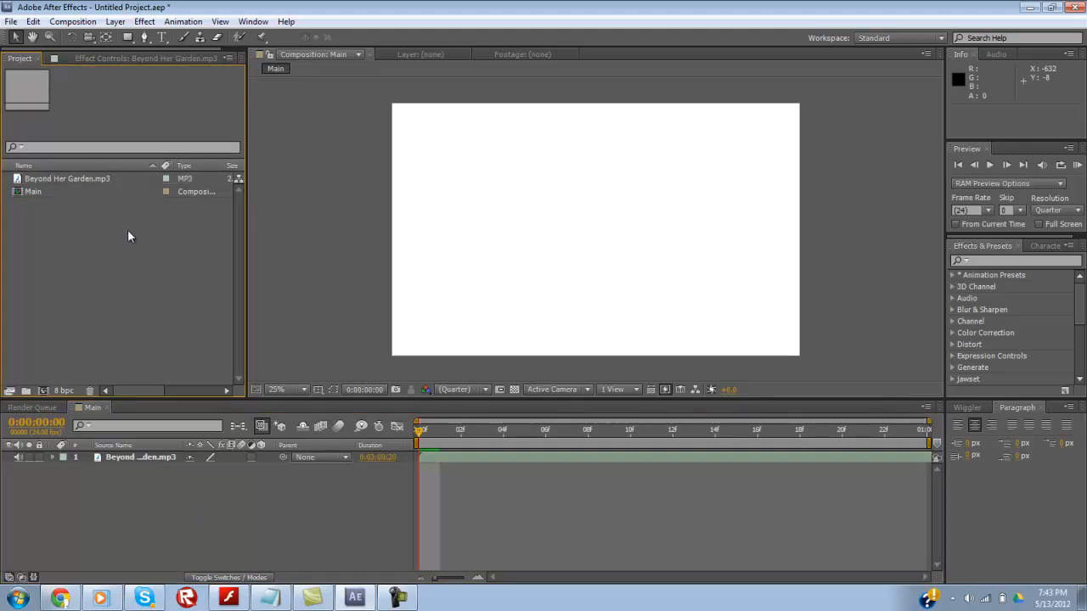
double_click(128, 231)
left_click(957, 360)
Step: Create a project folder named Glaze
right_click(159, 248)
left_click(160, 260)
type("Glaze")
key("Return")
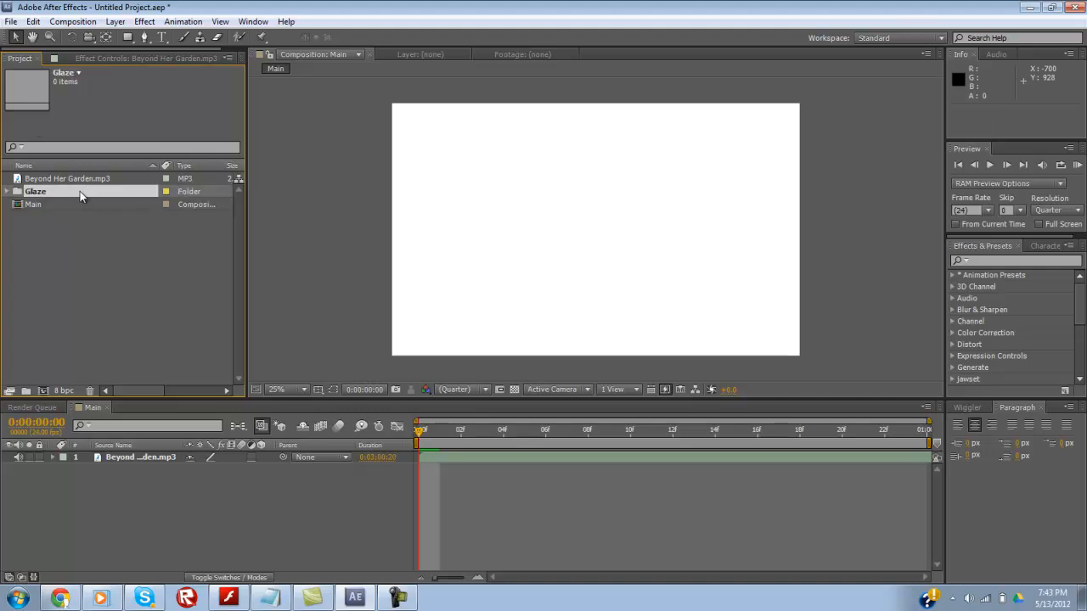
Step: Create a folder named Pose 1, place it inside the Glaze folder and expand Glaze
right_click(70, 346)
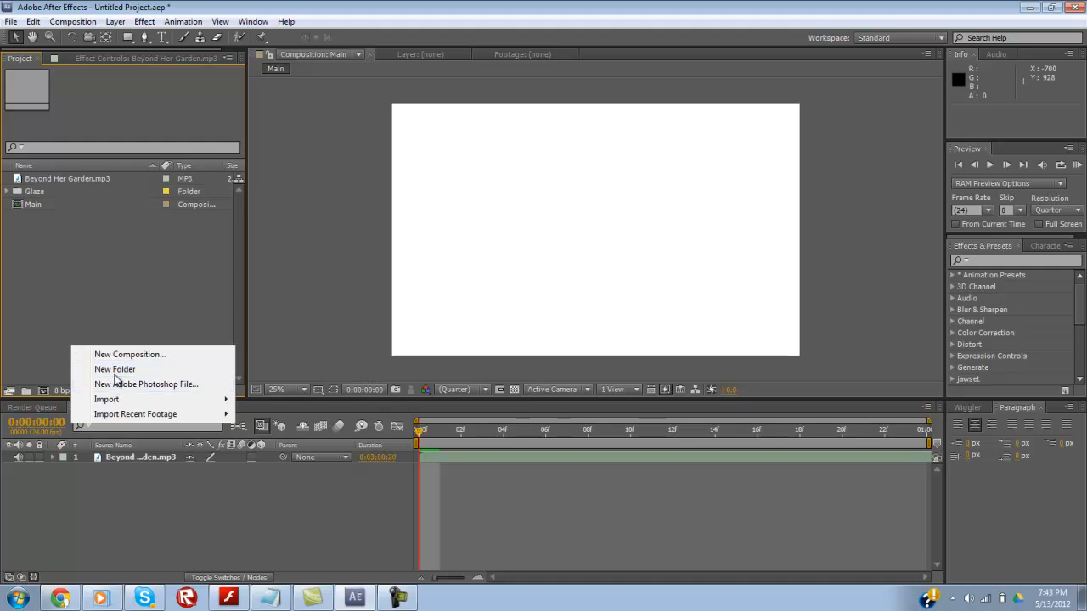
left_click(115, 370)
type("Pose 1")
key("Return")
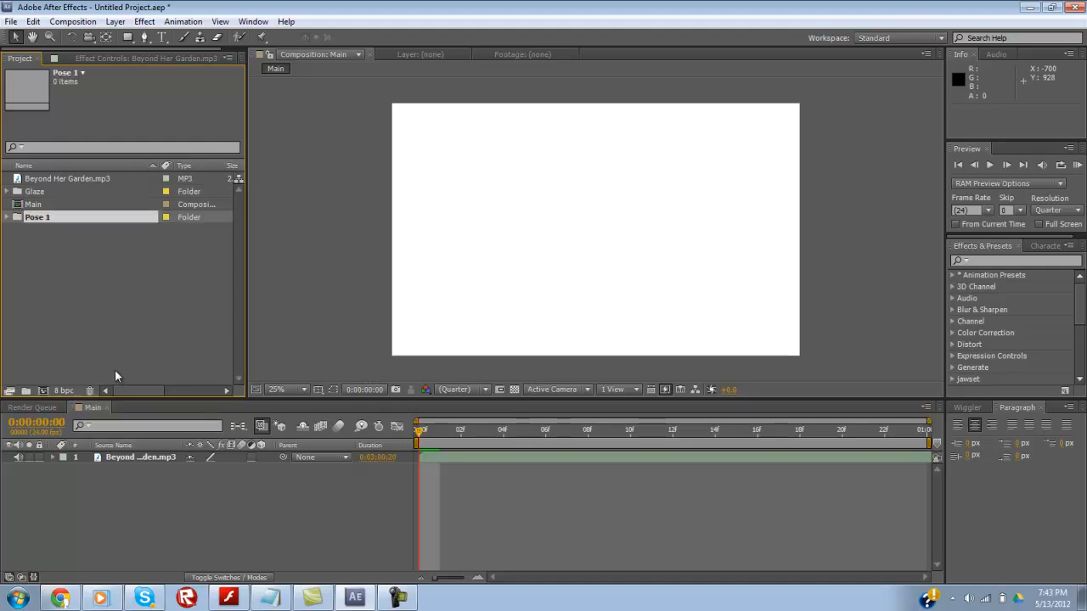
left_click_drag(48, 217, 12, 194)
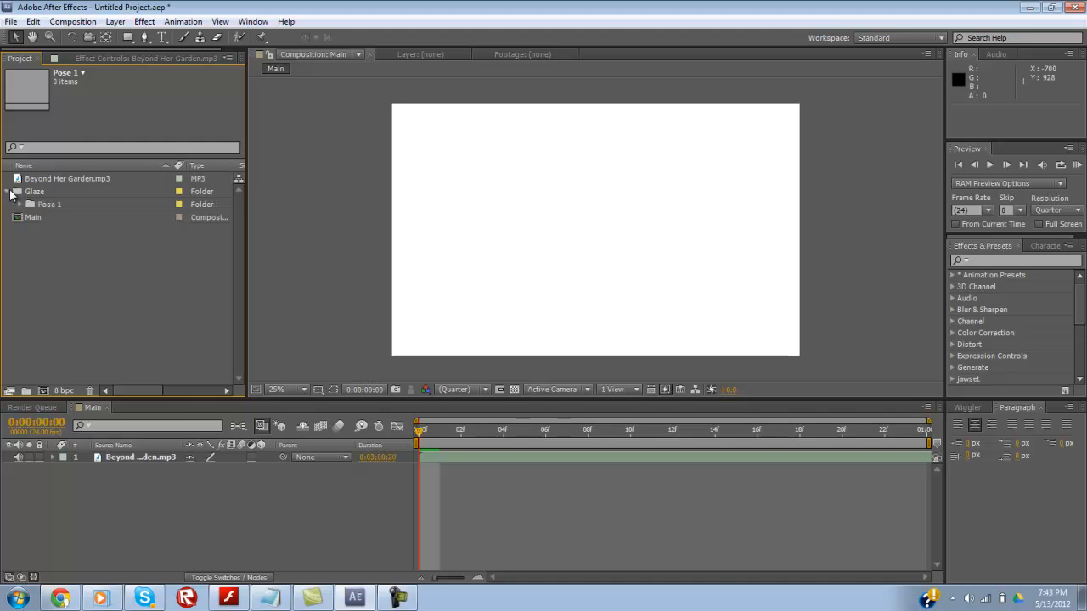
Step: Import the Glazes CutieMark.png image from the Glaze folder in the PMV library
double_click(62, 347)
left_click(652, 248)
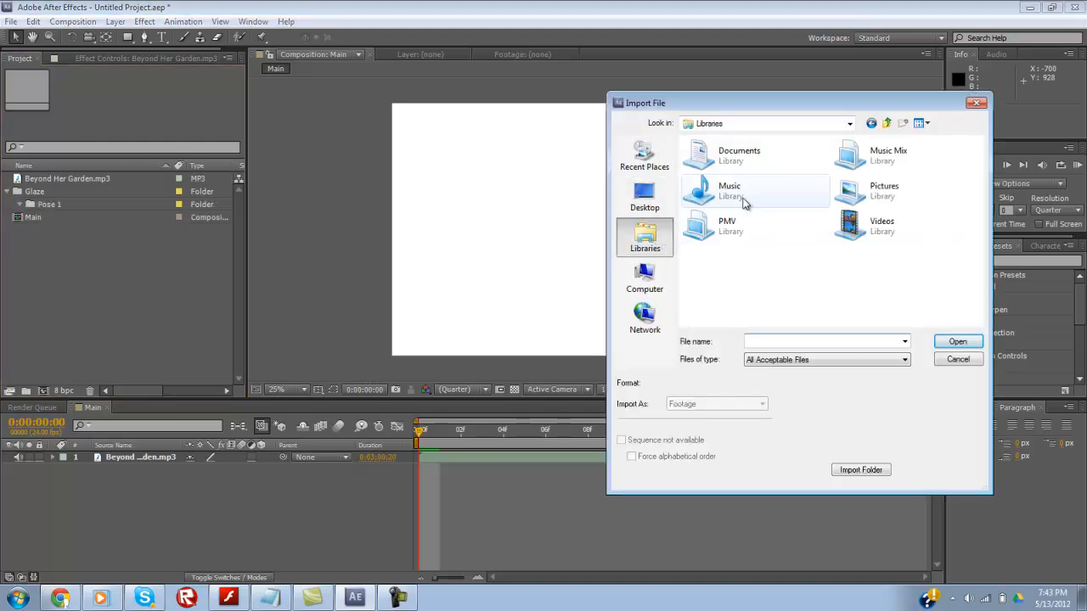
double_click(746, 204)
scroll(792, 236, "down", 5)
scroll(793, 229, "up", 1)
scroll(792, 225, "down", 1)
scroll(792, 219, "up", 1)
scroll(792, 212, "up", 2)
scroll(792, 212, "down", 1)
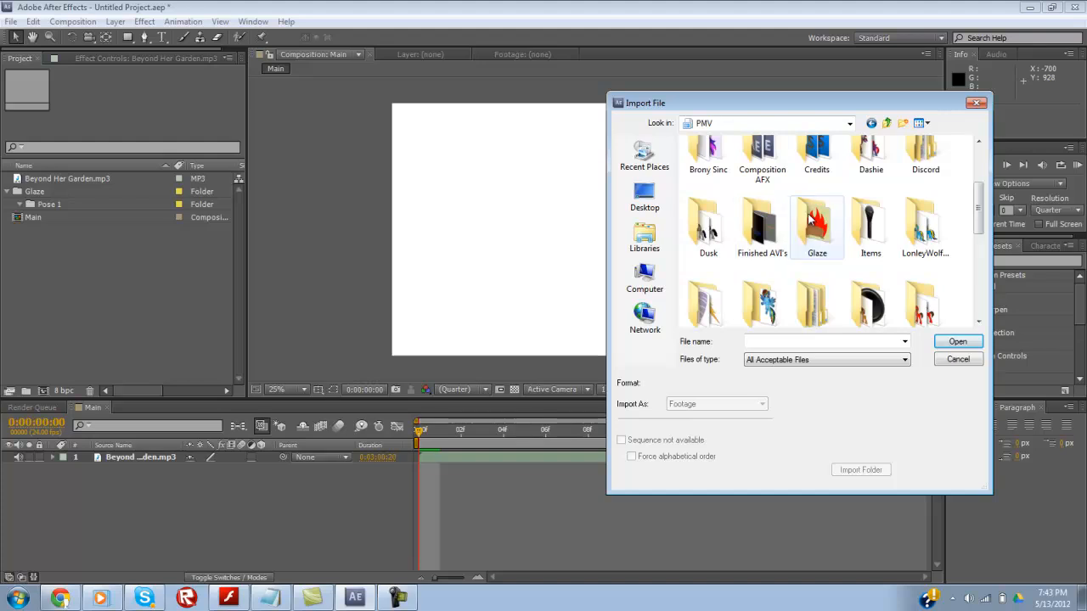
double_click(811, 219)
left_click(788, 197)
left_click(957, 341)
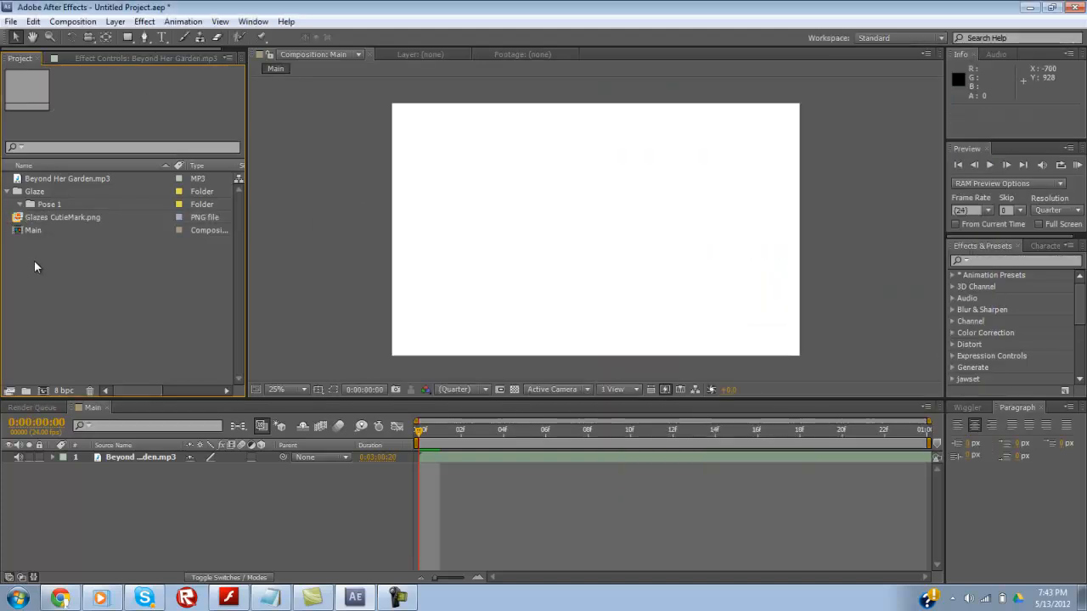
Step: Import 1.png to 7.png from the OC folder's Plain subfolder, and file them in Pose 1 and Glazes CutieMark.png in Glaze
double_click(34, 267)
double_click(717, 179)
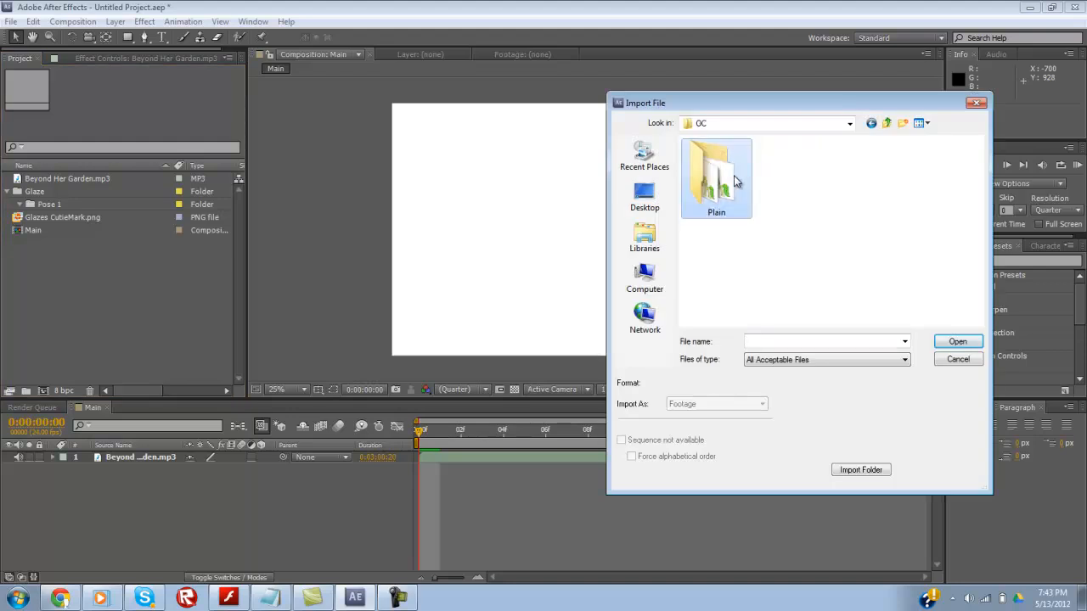
double_click(735, 180)
key("ctrl+a")
left_click(957, 342)
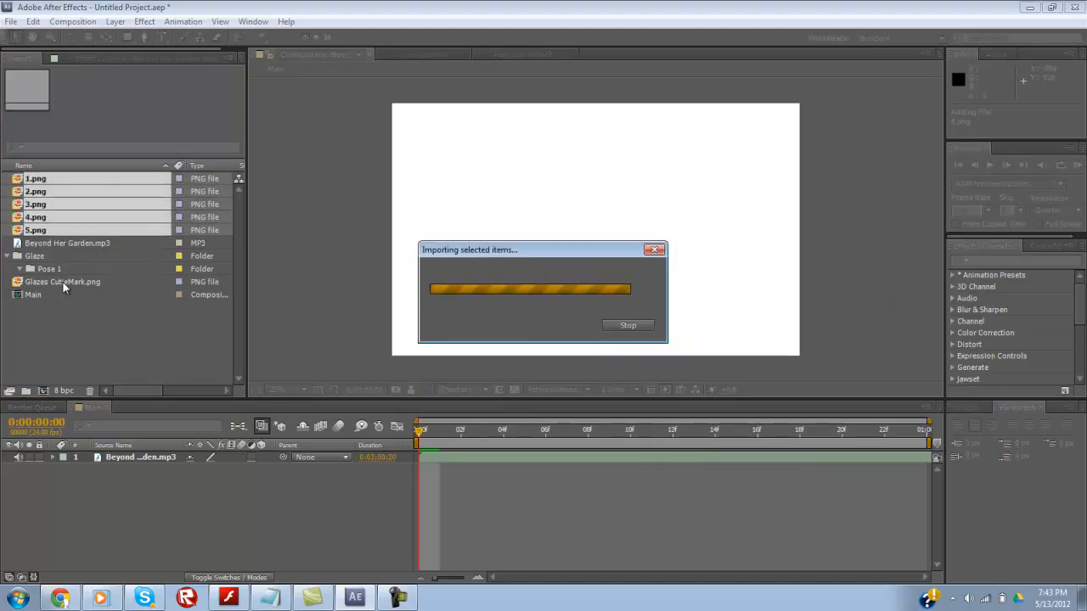
mouse_move(53, 206)
left_mouse_down()
mouse_move(38, 306)
mouse_move(41, 194)
left_mouse_up()
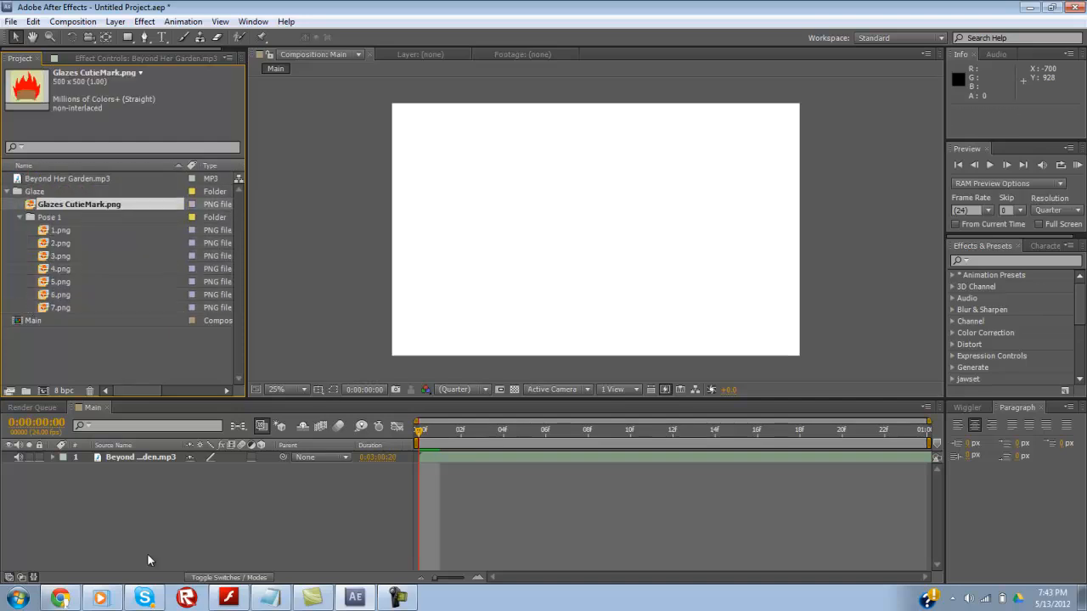
Step: Switch to the pony creator, give the pony the closed smiling mouth and export it in high resolution as 1b.png in the Plain folder
left_click(228, 598)
left_click(637, 135)
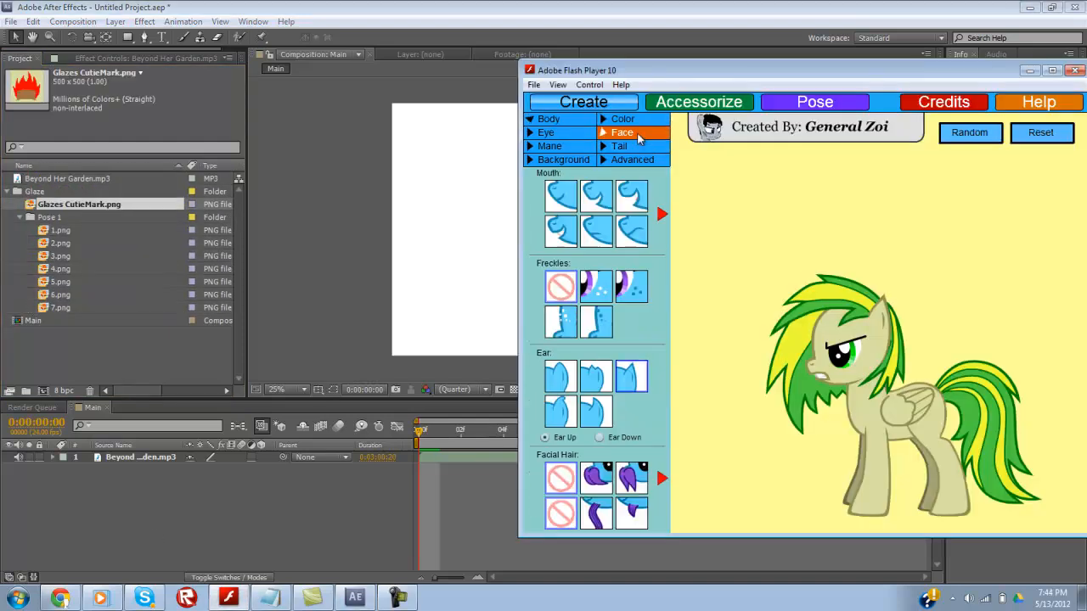
left_click(630, 159)
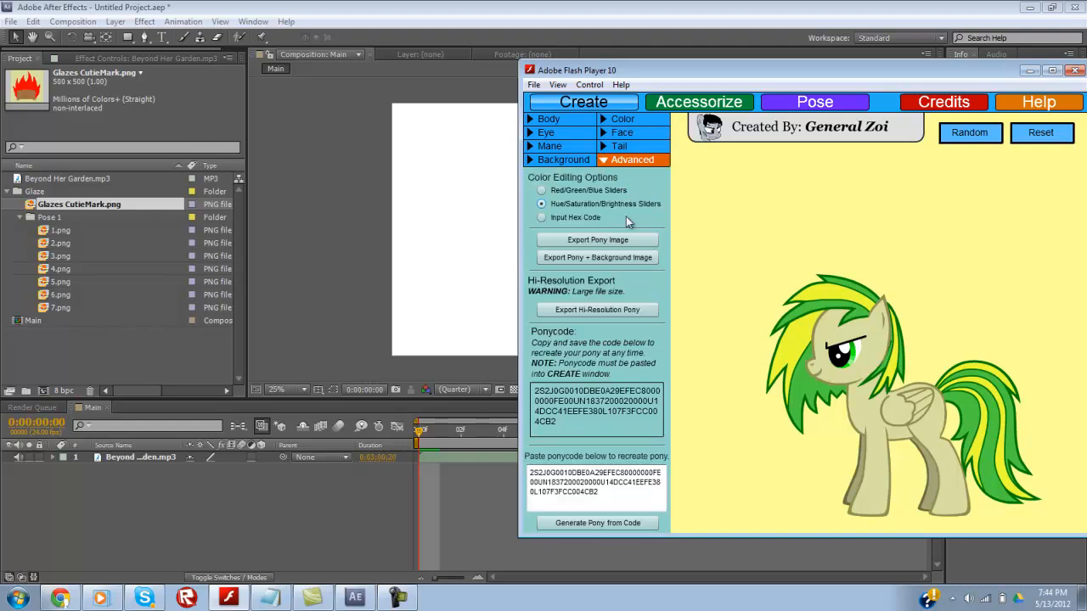
left_click(628, 310)
type("1b.png")
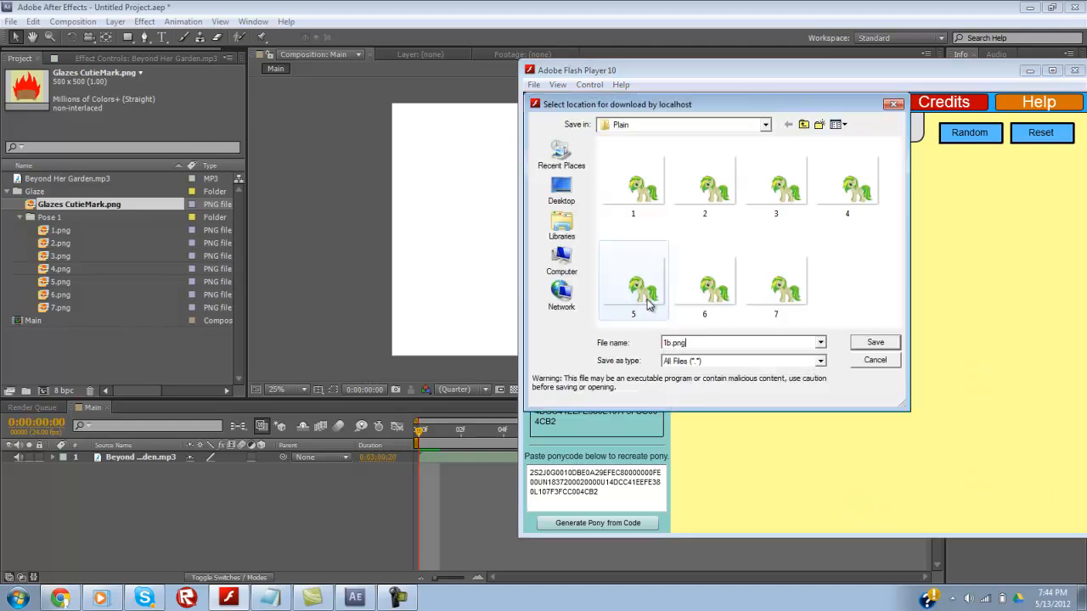
key("Return")
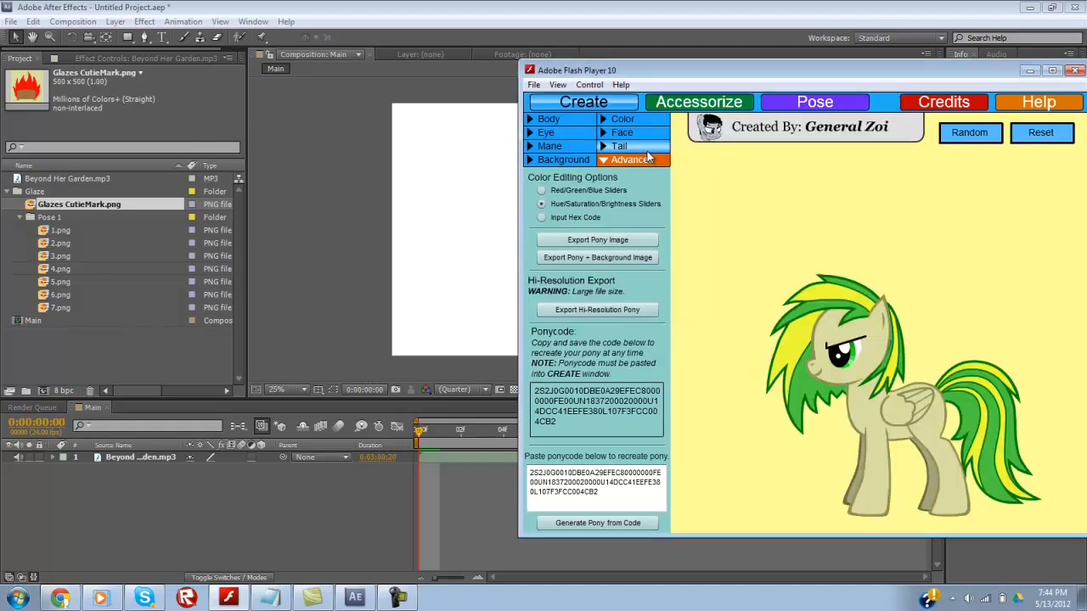
Step: Change the pony to the second mouth shape and export it in high resolution as 2b.png
left_click(639, 137)
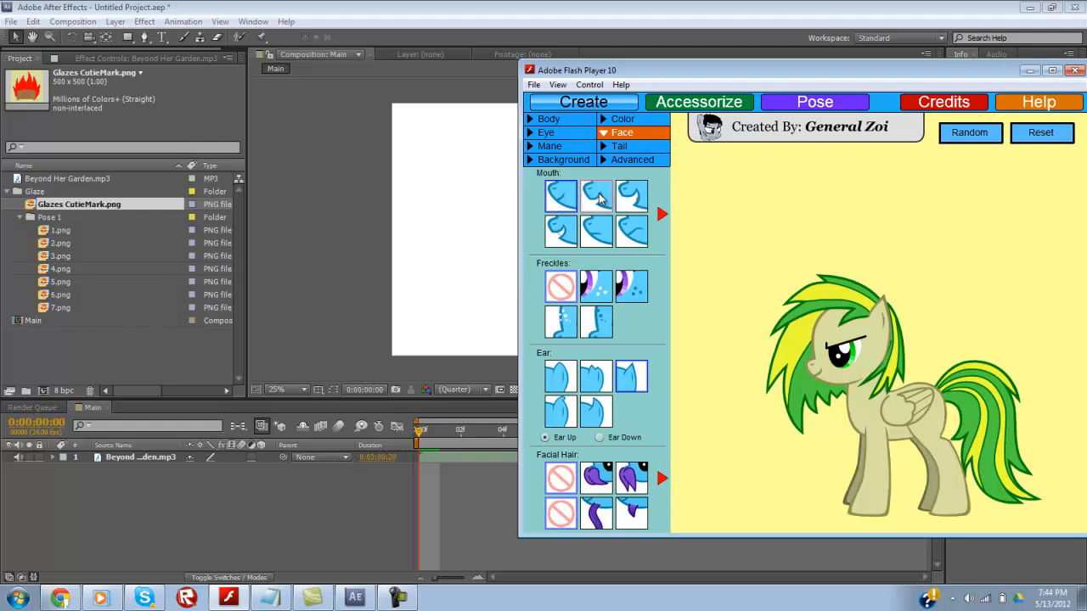
left_click(631, 160)
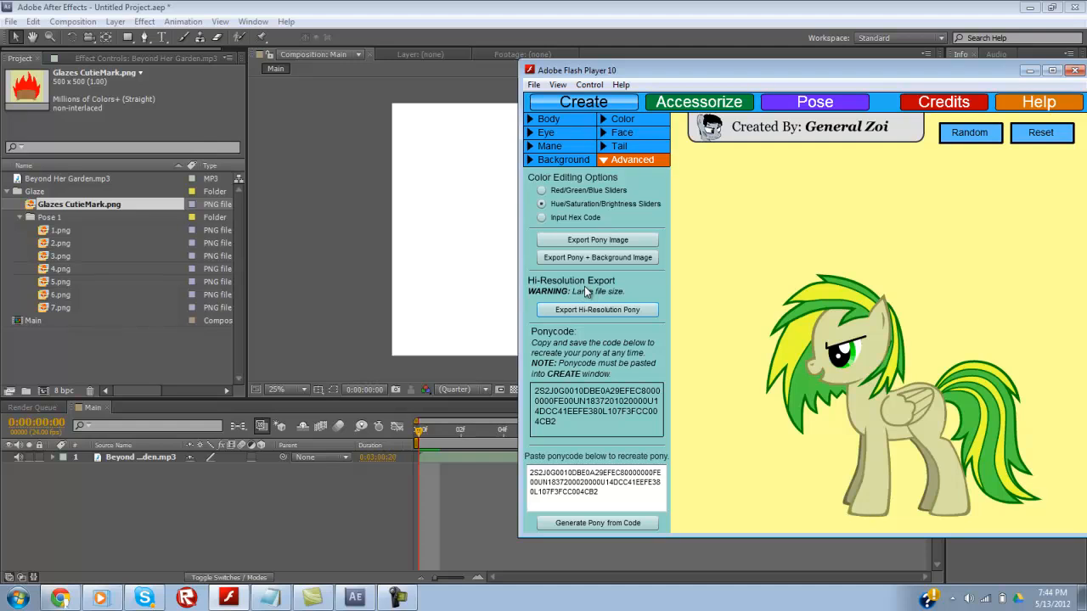
type("2b.on")
key("Return")
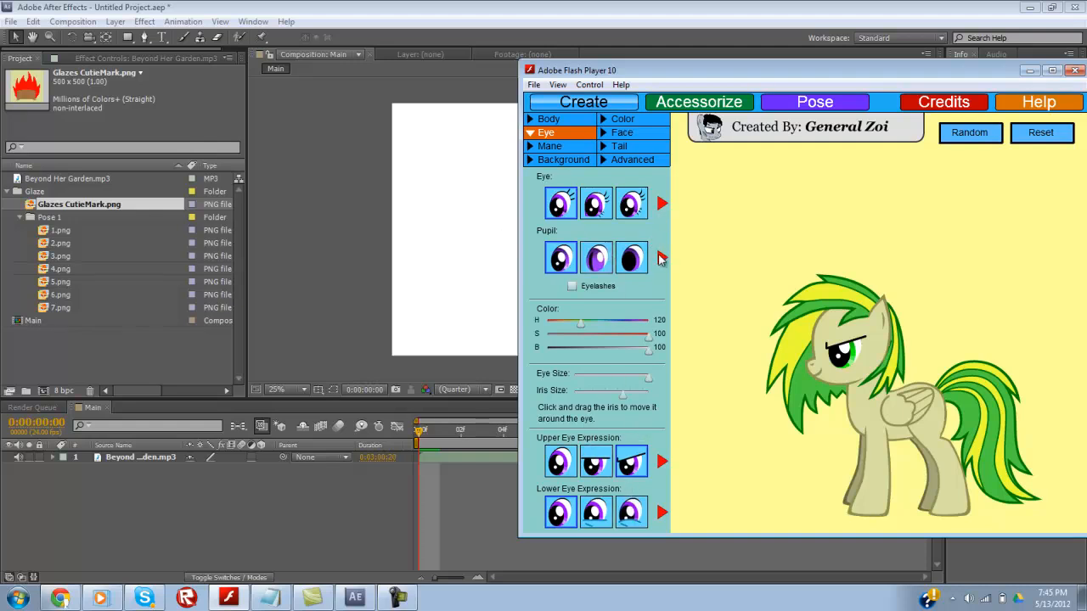
Step: Give the pony the closed eye style drawn as a shallow downward curve
left_click(663, 205)
left_click(664, 209)
left_click(663, 208)
left_click(663, 207)
left_click(663, 207)
left_click(663, 205)
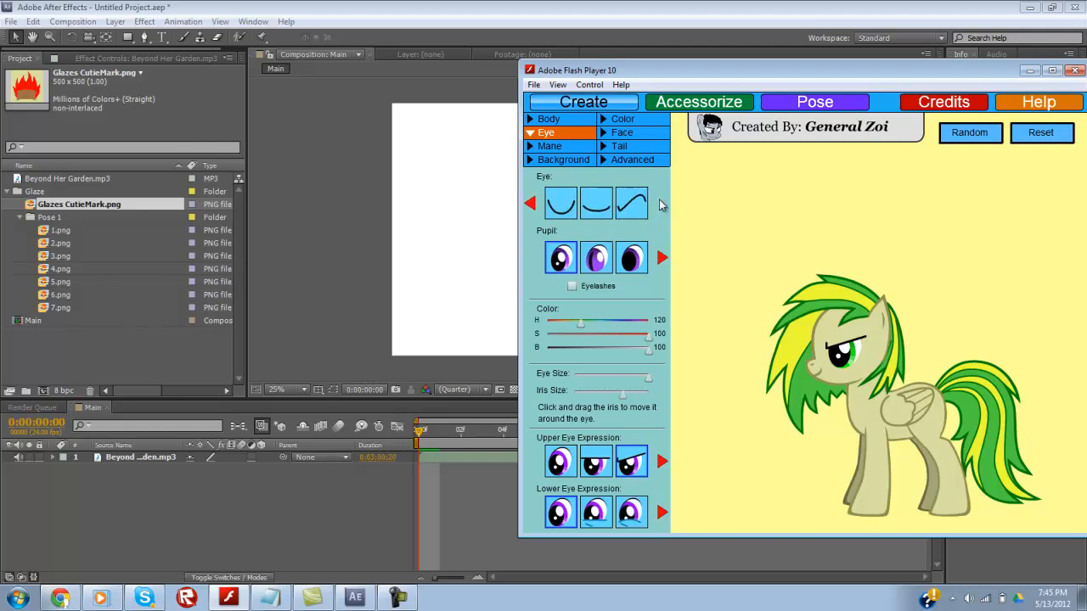
left_click(603, 203)
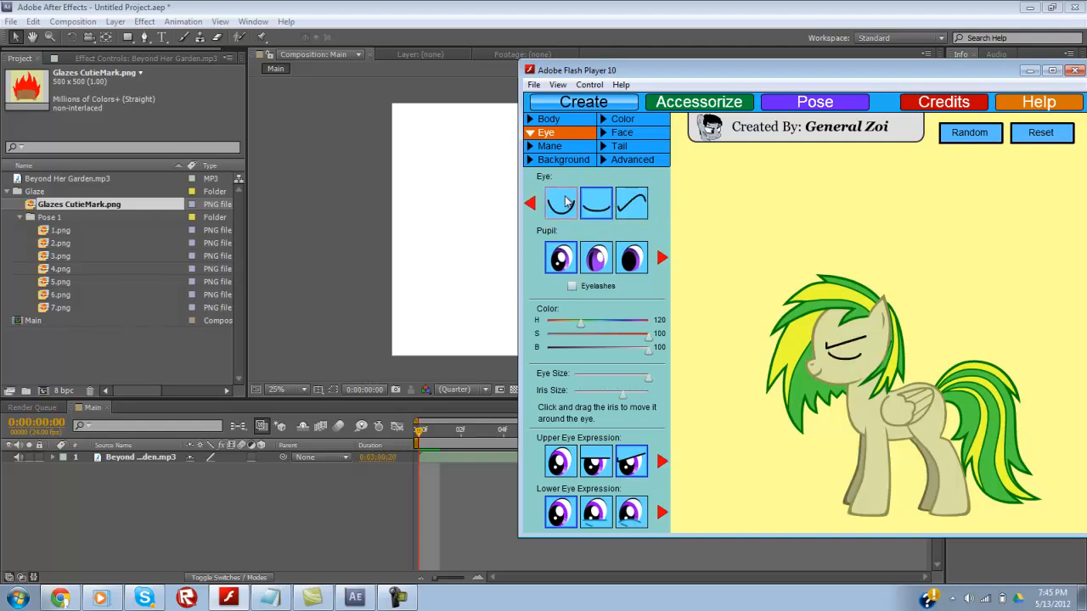
left_click(632, 207)
left_click(531, 208)
left_click(639, 210)
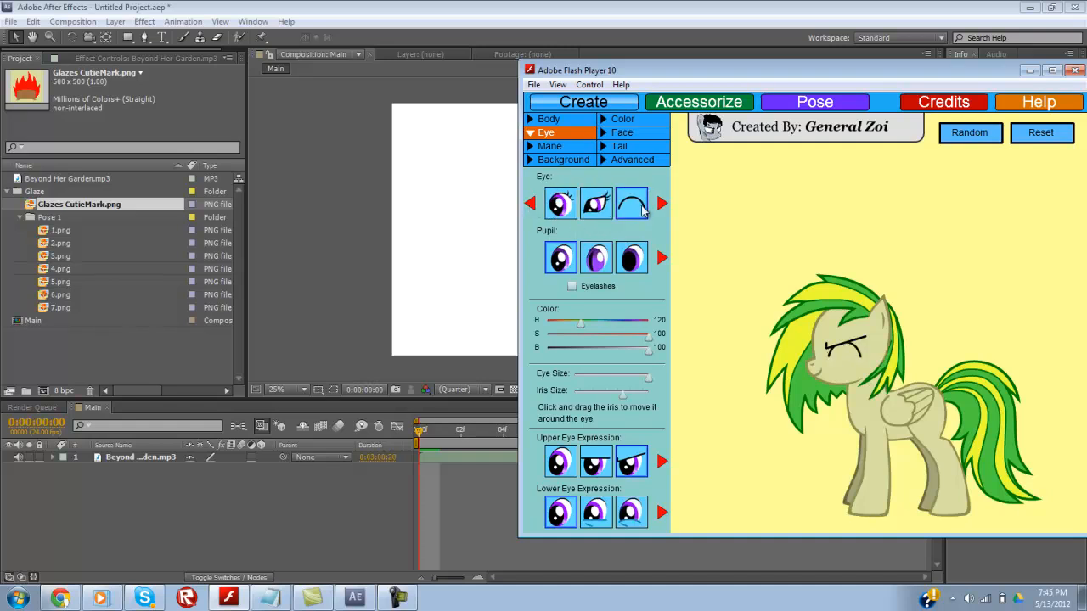
left_click(663, 206)
left_click(599, 204)
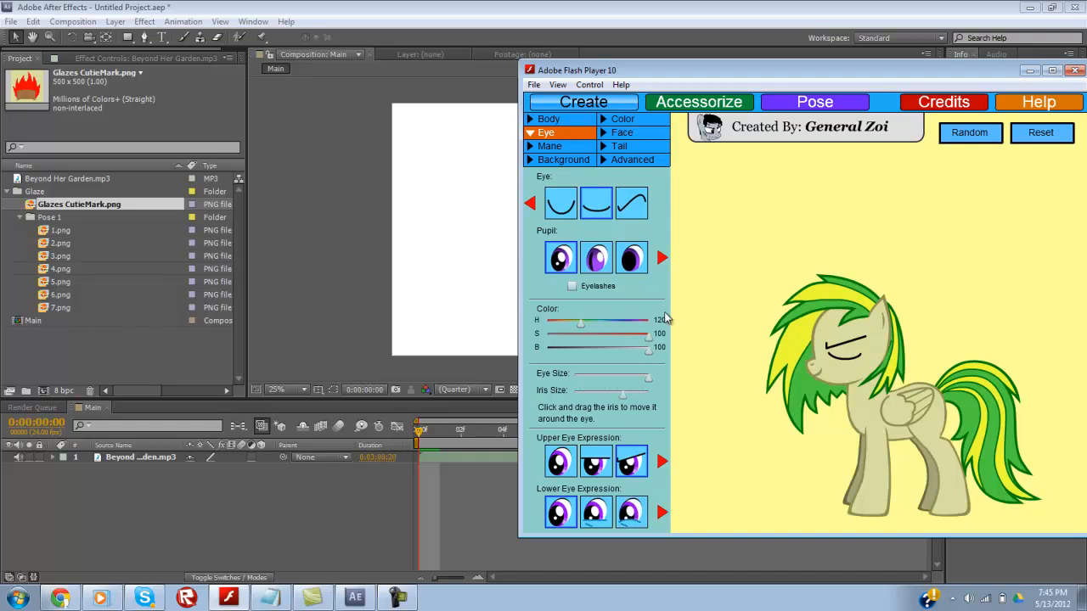
Step: Export the closed-eye pony in high resolution as 1b.png, replacing the existing file
left_click(659, 162)
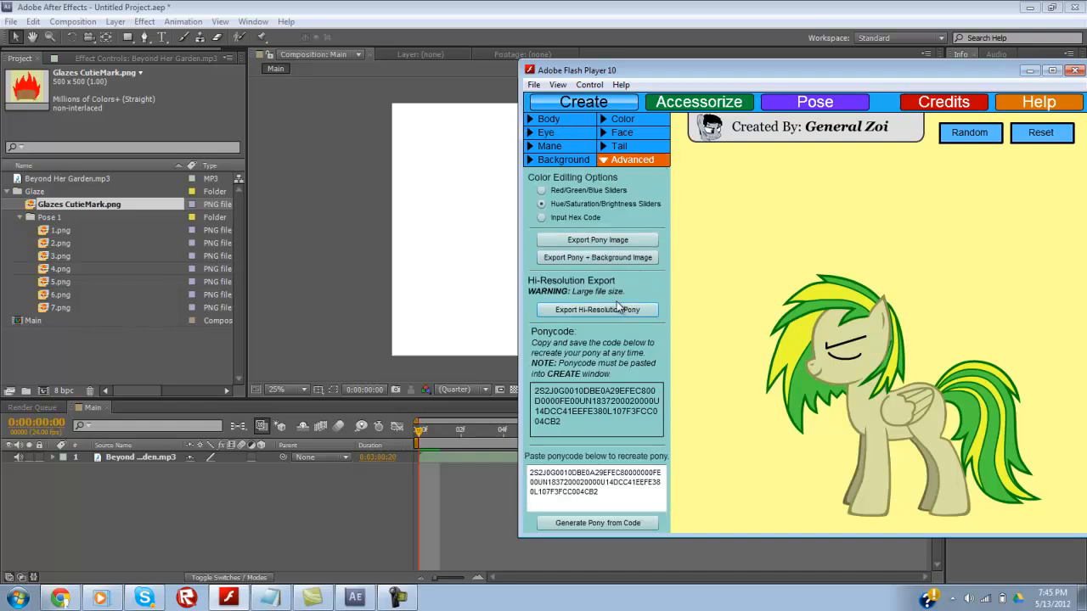
left_click(594, 309)
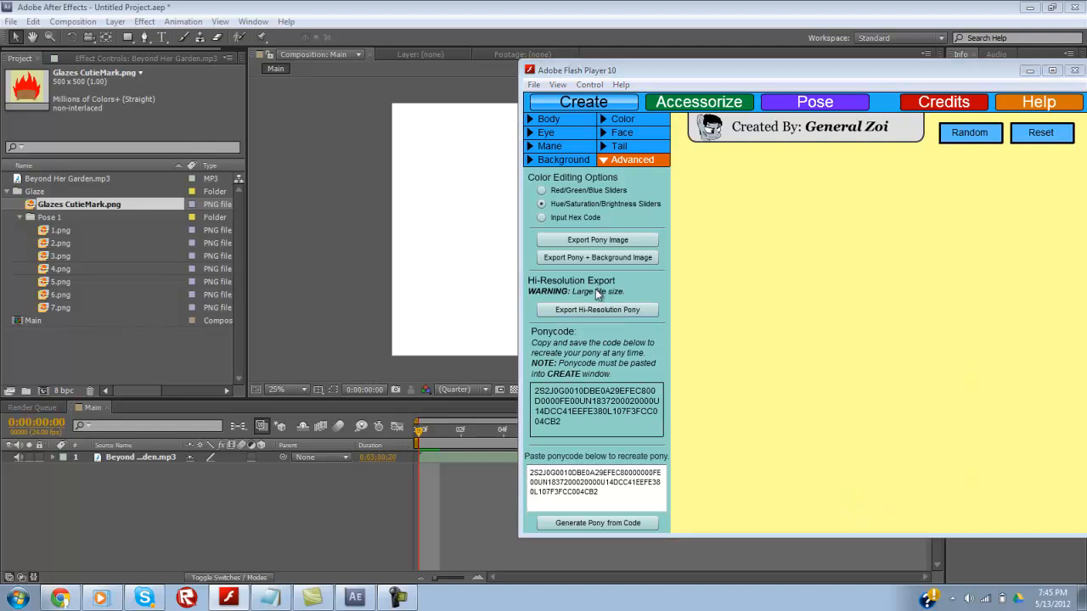
type("1b.png")
key("Return")
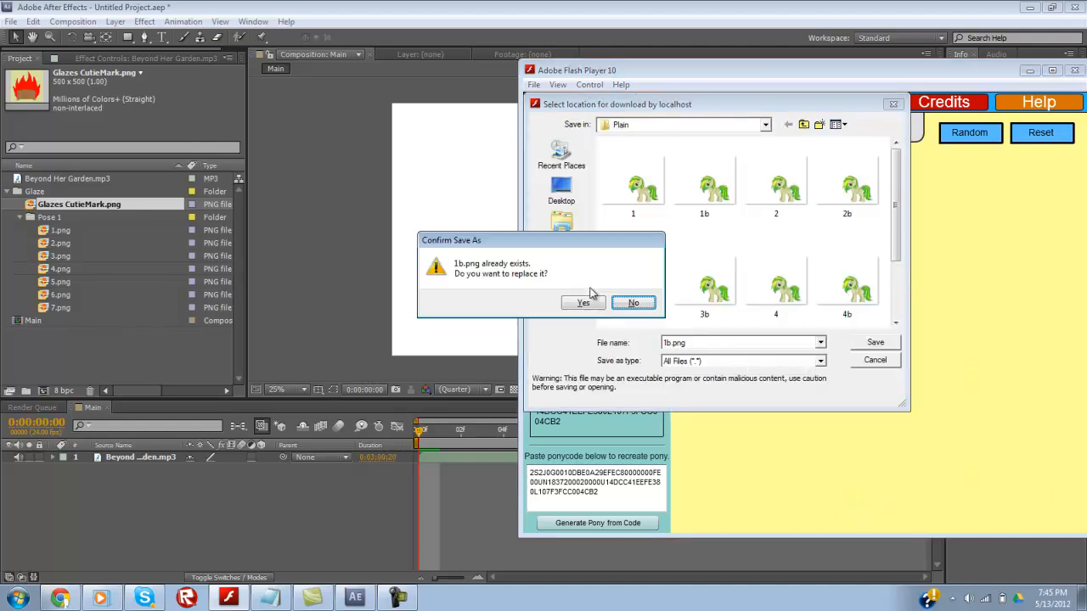
left_click(584, 302)
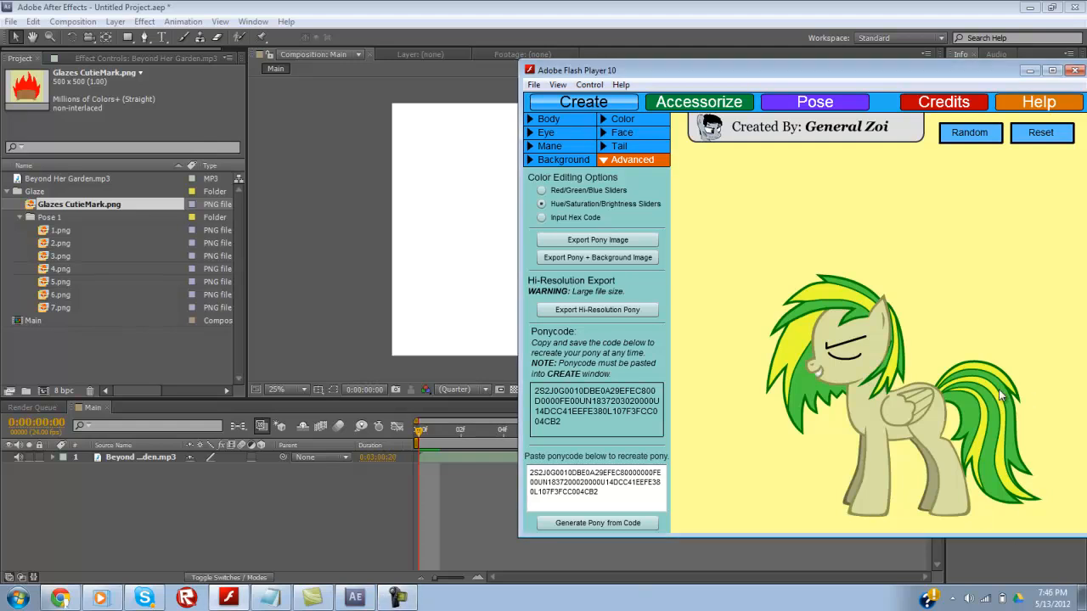
Step: Back in After Effects, import 1b.png, 2b.png, 3b.png and 4b.png from the Plain folder and file them in Pose 1
left_click(1030, 70)
left_click(45, 359)
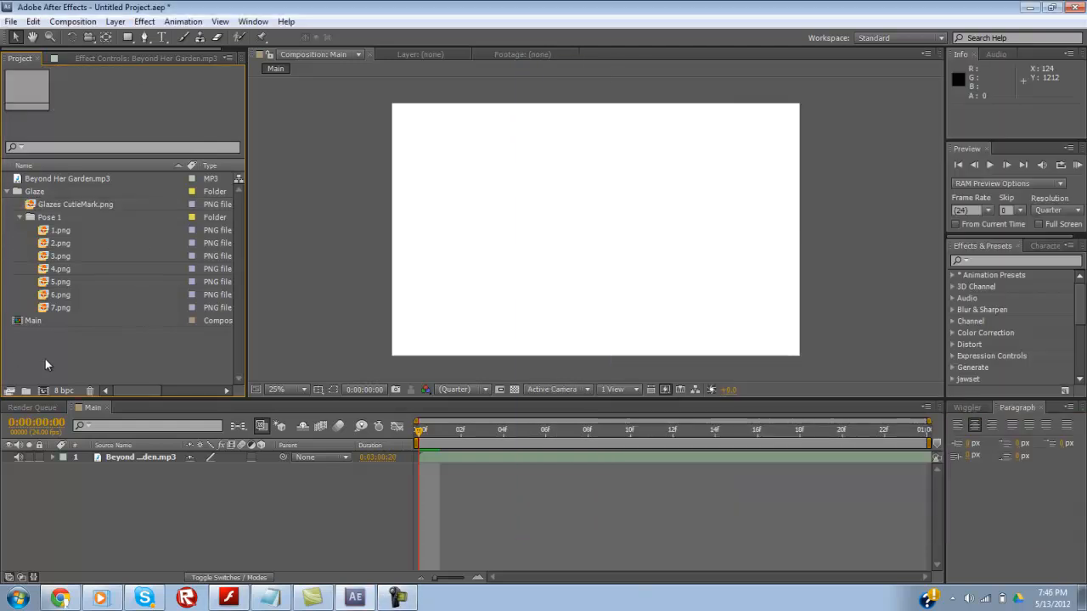
double_click(44, 374)
left_click(788, 281)
left_click(787, 178)
left_click(801, 274, "ctrl")
left_click(930, 183, "ctrl")
left_click(930, 281, "ctrl")
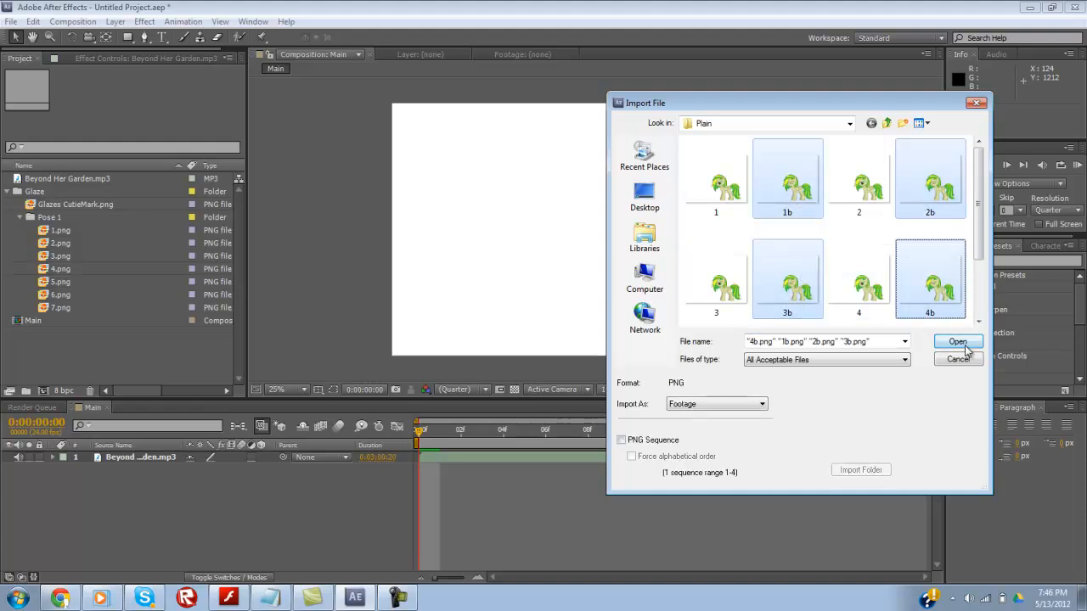
left_click(958, 342)
left_click_drag(36, 212, 63, 273)
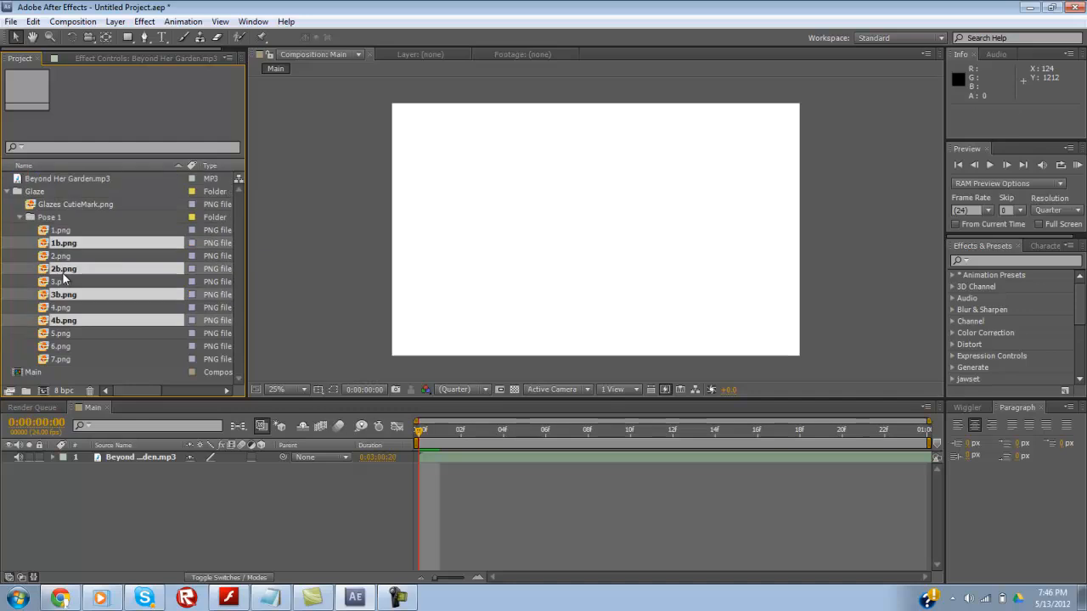
left_click(77, 379)
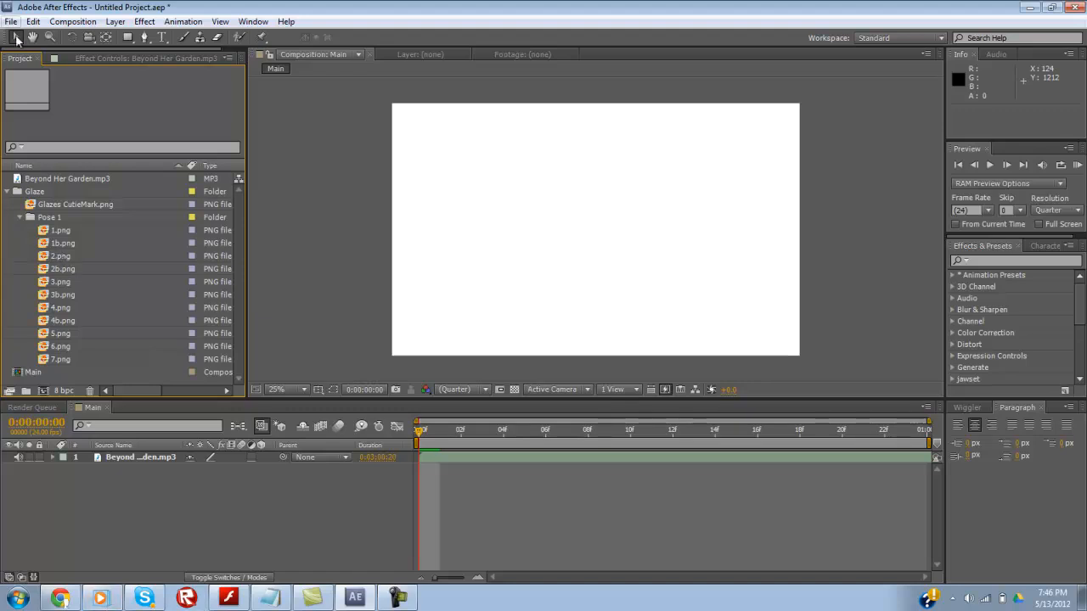
Step: Create a new composition named Glaze
right_click(50, 380)
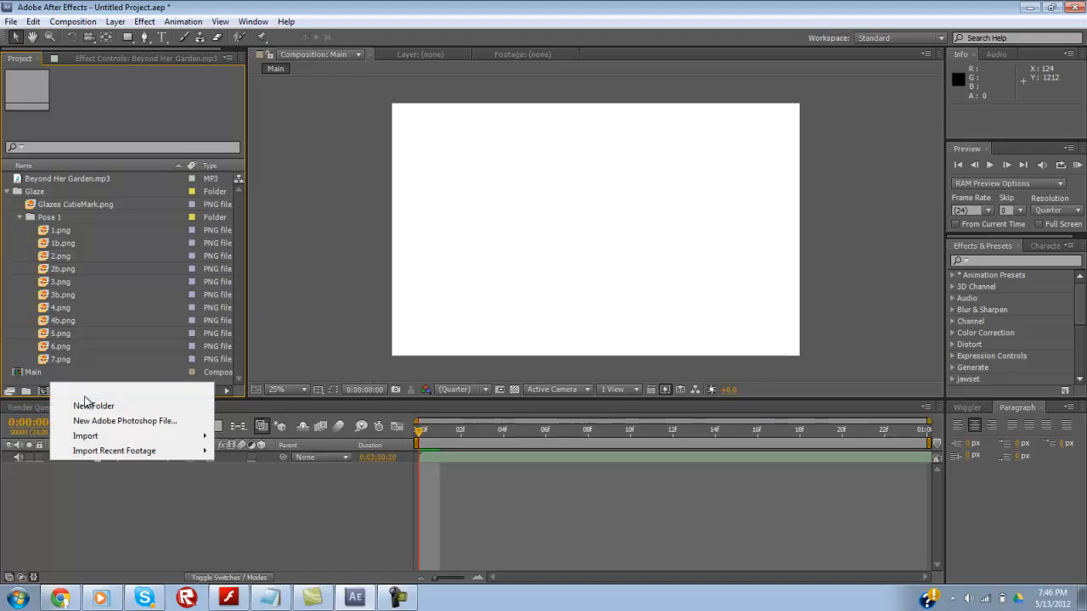
left_click(83, 392)
type("Glaze")
key("Return")
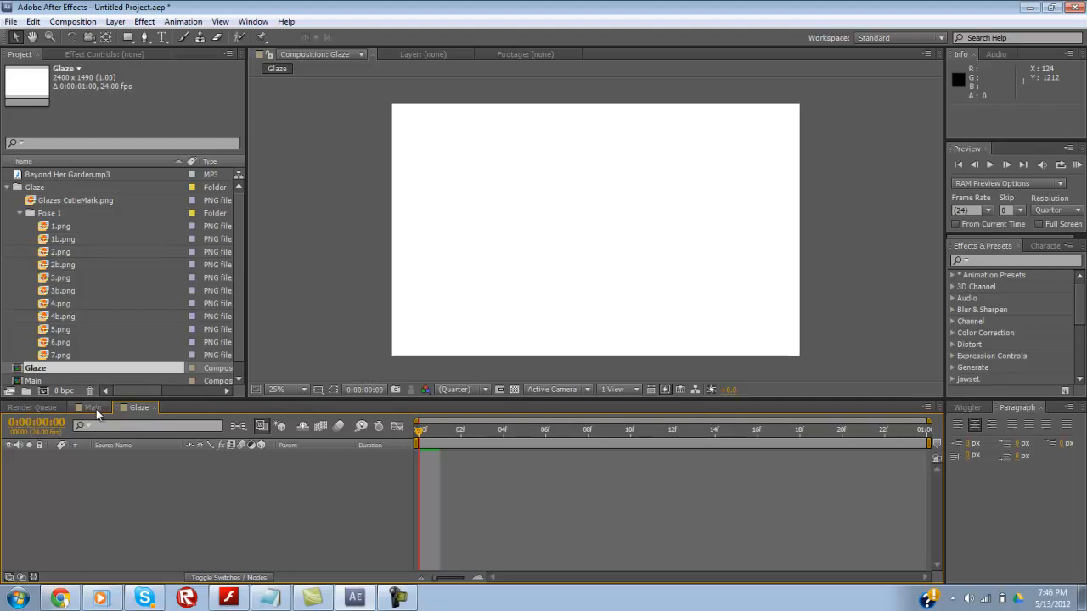
Step: Add the Glaze composition to the Main timeline as the layer above the song
left_click(92, 408)
left_click_drag(38, 368, 137, 442)
left_click_drag(66, 375, 108, 455)
Step: Add Beyond Her Garden.mp3 to the Glaze composition's timeline
left_click(120, 409)
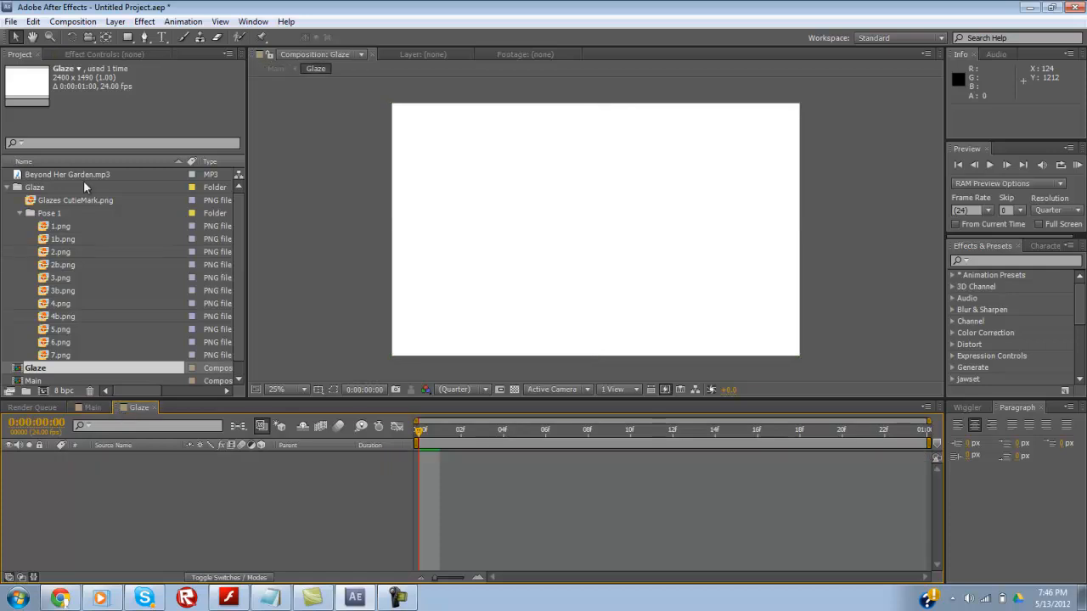
left_click_drag(82, 176, 95, 433)
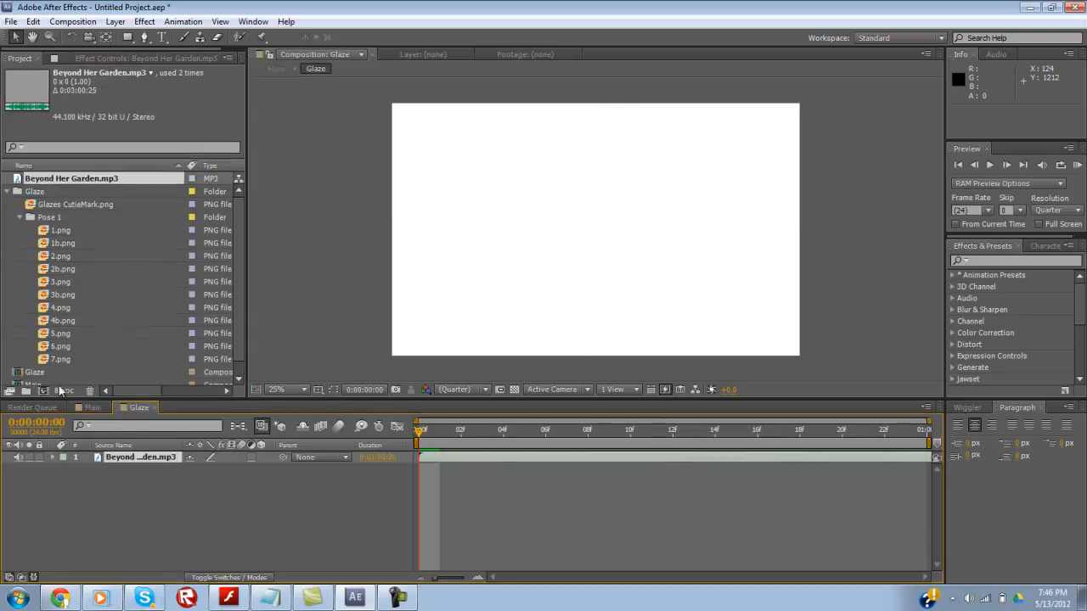
left_click(86, 407)
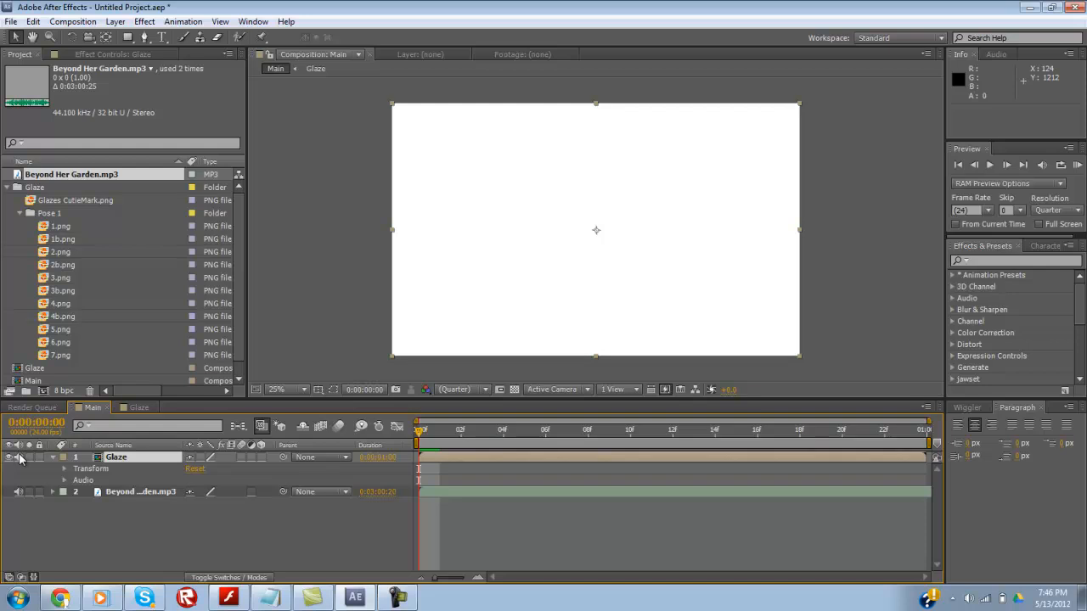
left_click(138, 408)
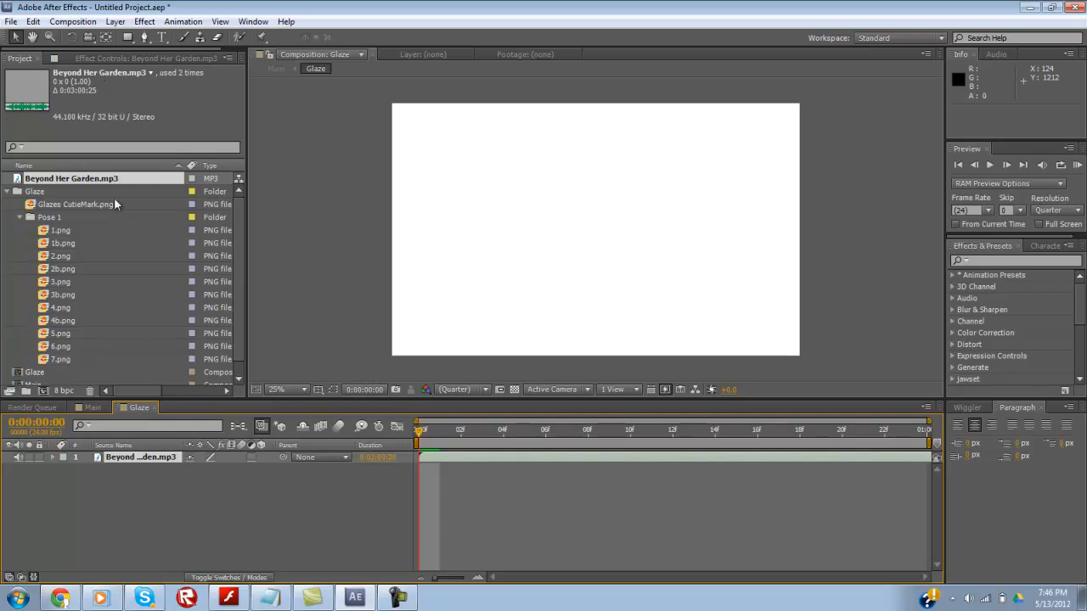
Step: Place 1.png above the song in Glaze, scaled to about 74% and positioned at about 1312, 549
left_click_drag(52, 231, 158, 456)
left_click_drag(730, 334, 705, 263)
key("period")
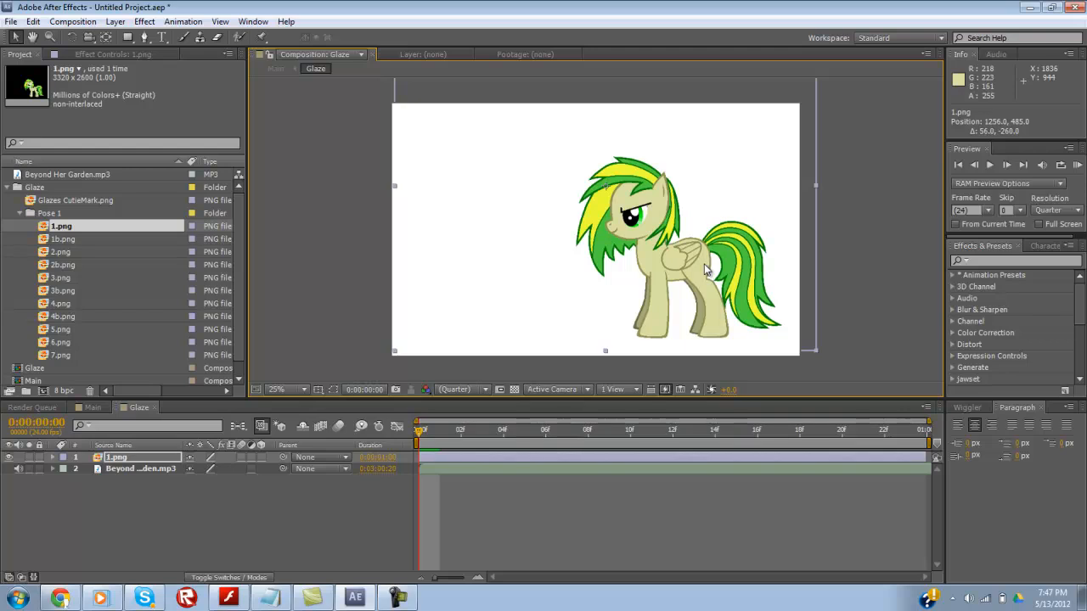
key("g")
key("h")
left_click_drag(690, 256, 513, 258)
key("v")
key("Return")
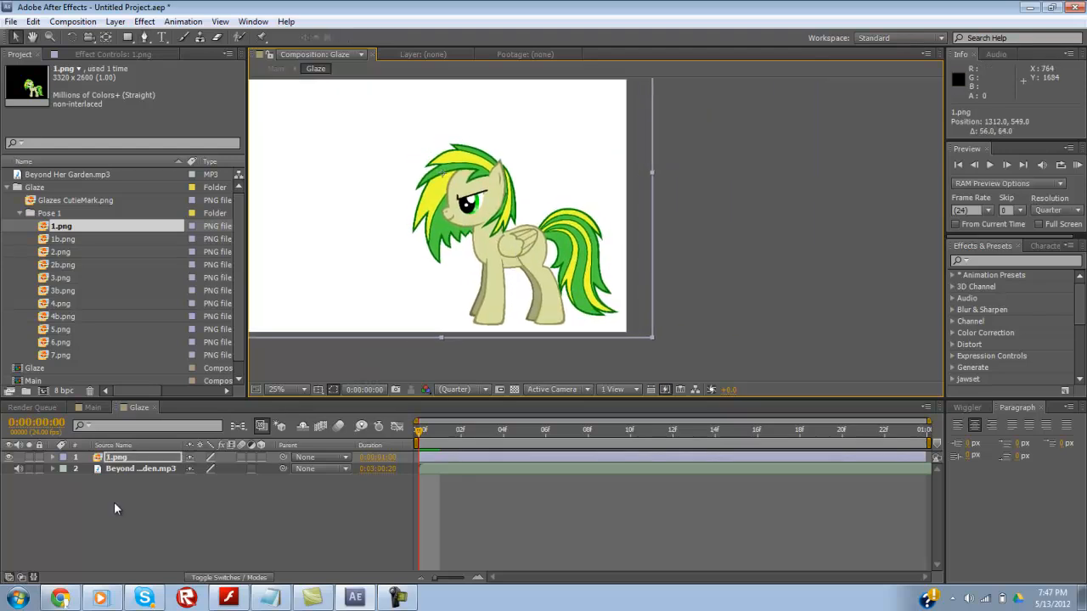
Step: Add 1b.png as the top layer in Glaze, aligned over 1.png with the same position and scale
left_click(53, 458)
left_click(65, 468)
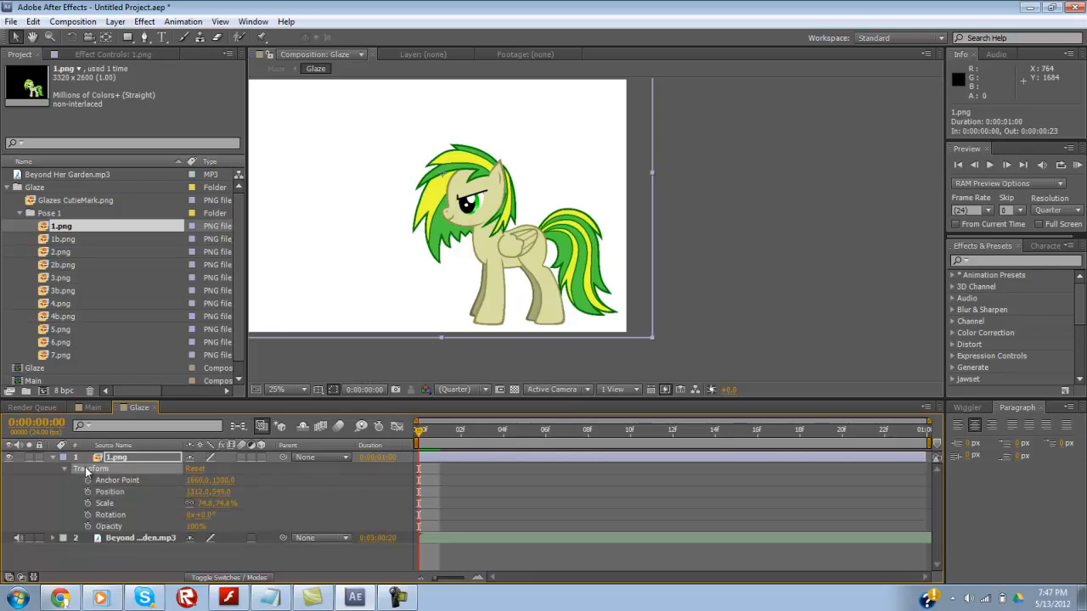
left_click(65, 468)
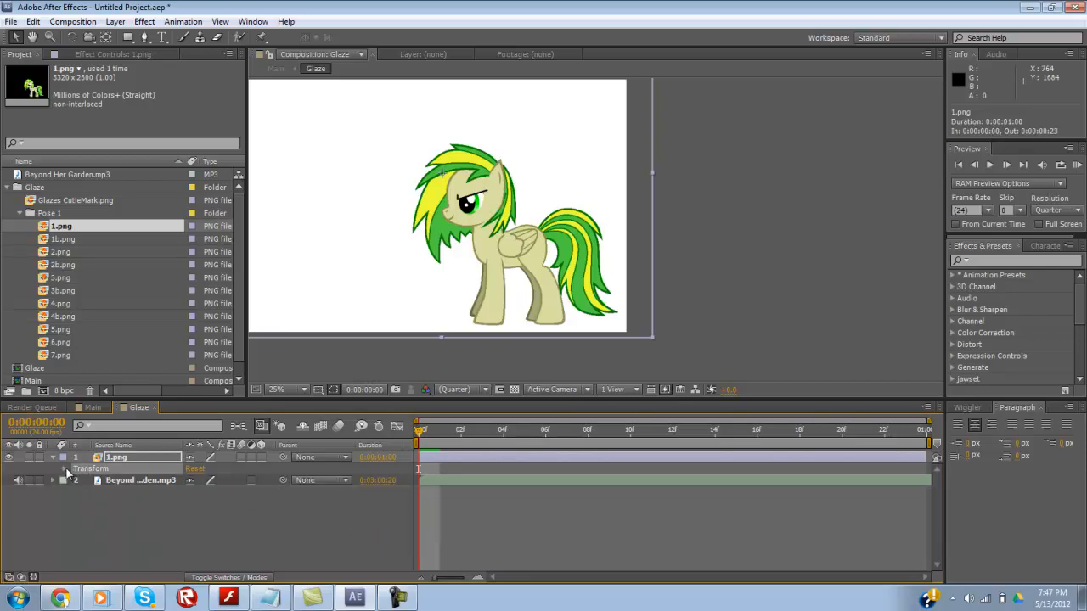
left_click(126, 509)
left_click_drag(63, 241, 147, 455)
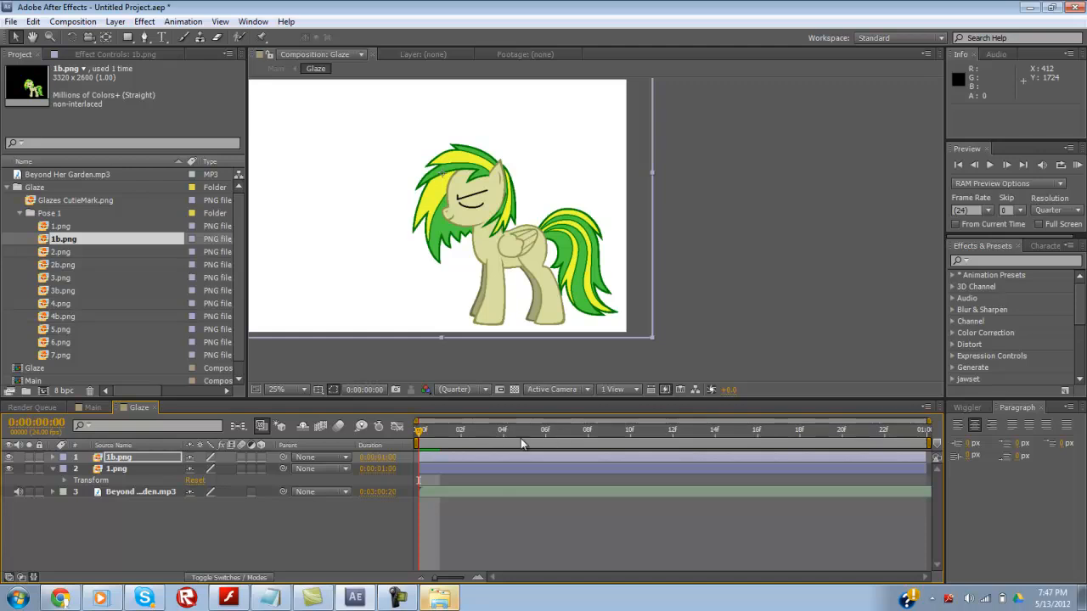
key("KP_Decimal")
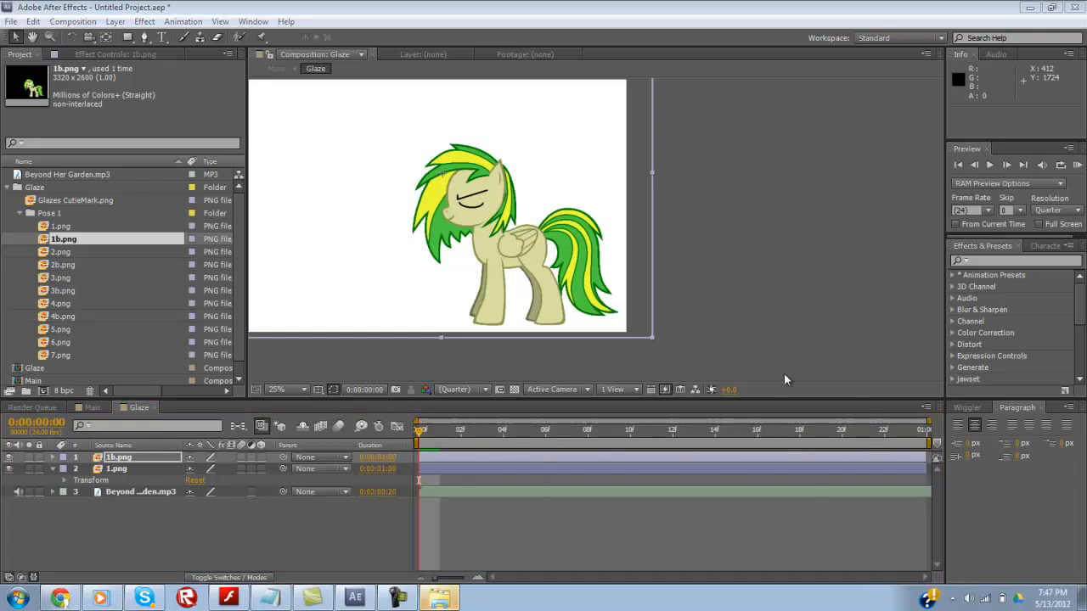
Step: Set the Glaze composition's duration to 0:01:00:00, keeping the frame rate at 24 frames per second
right_click(52, 367)
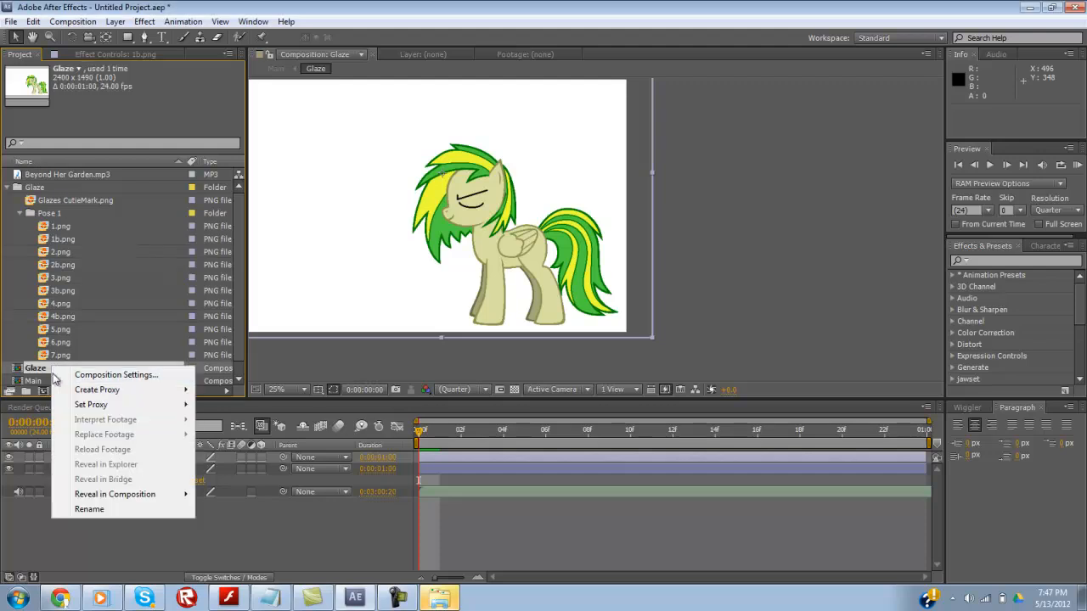
left_click(84, 376)
left_click(756, 237)
key("BackSpace")
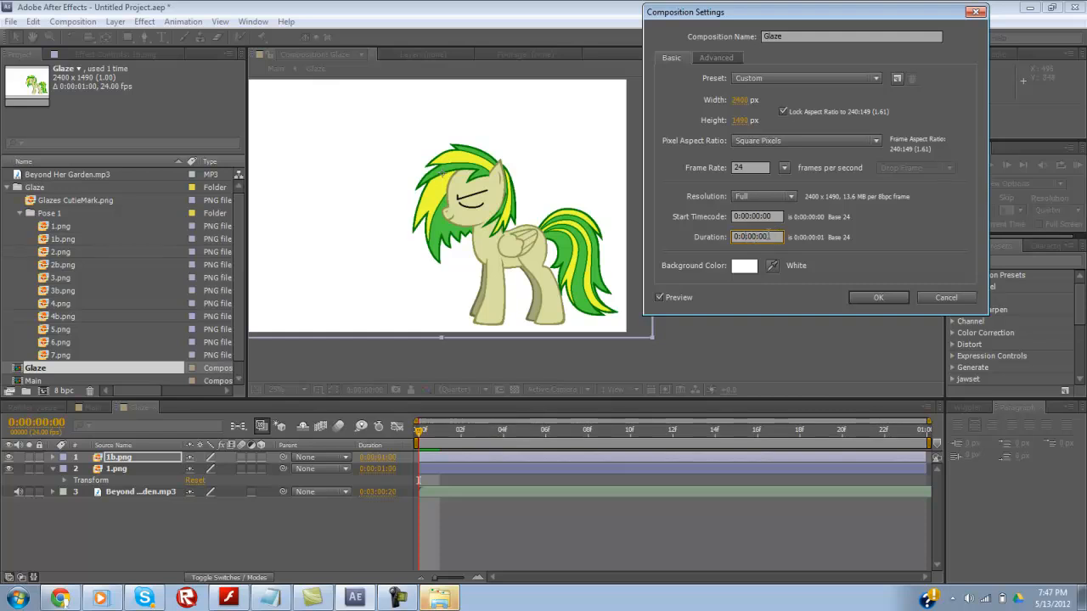
left_click(784, 168)
left_click(808, 164)
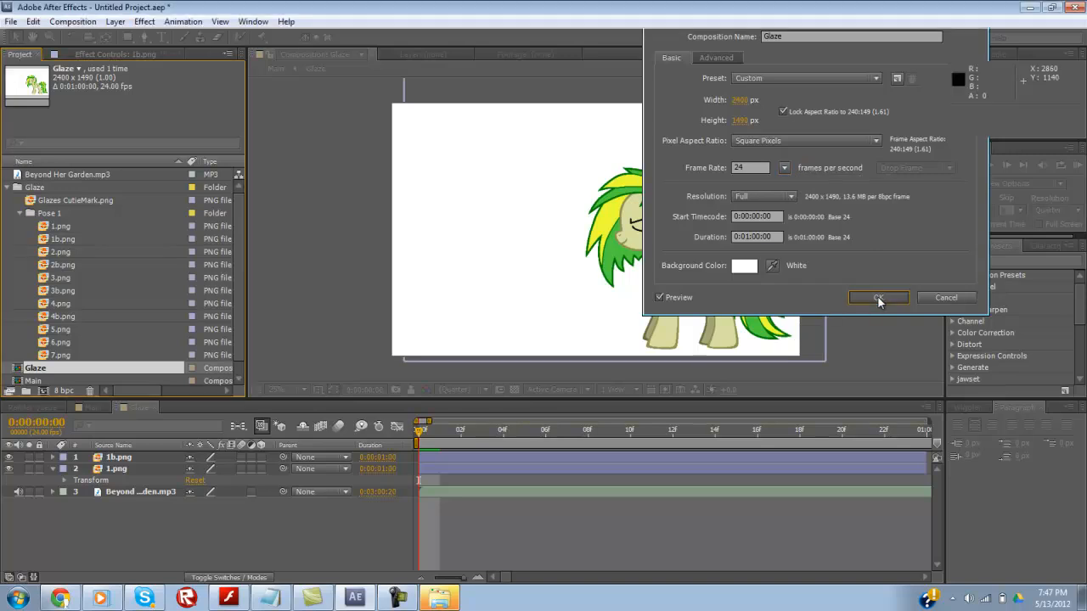
left_click(873, 299)
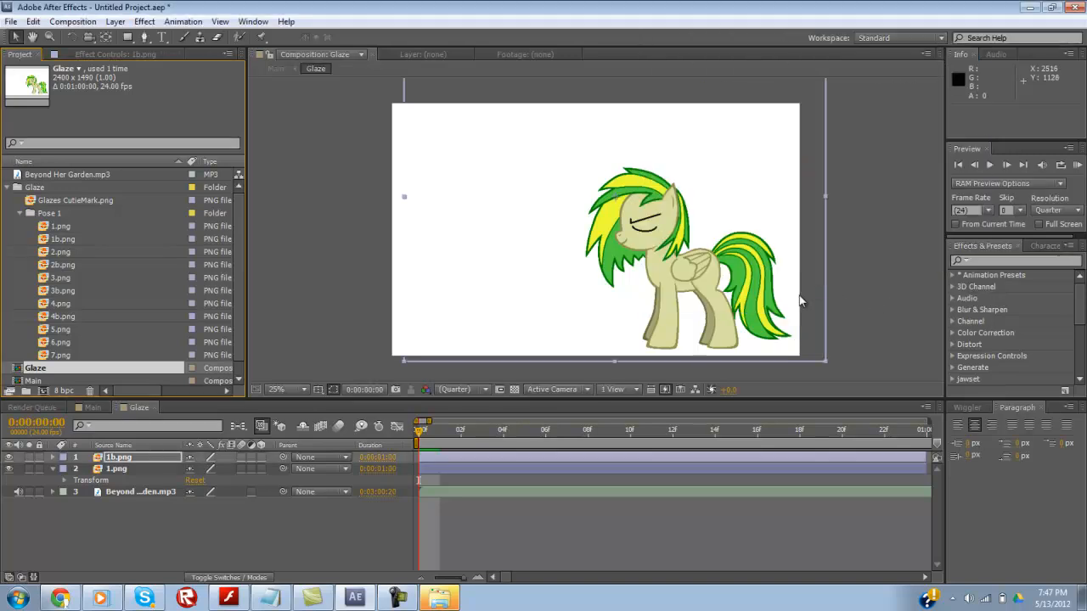
Step: Set the Main composition's duration to 0:01:00:00
right_click(51, 381)
left_click(68, 384)
left_click(760, 236)
type("0:00:00:00")
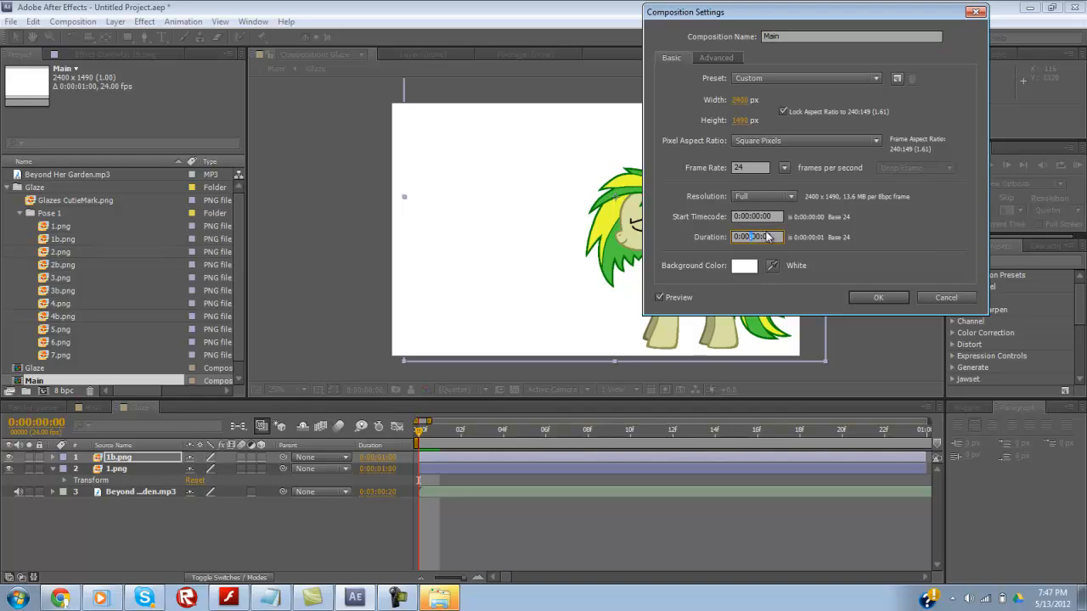
key("BackSpace")
type("1")
left_click(877, 298)
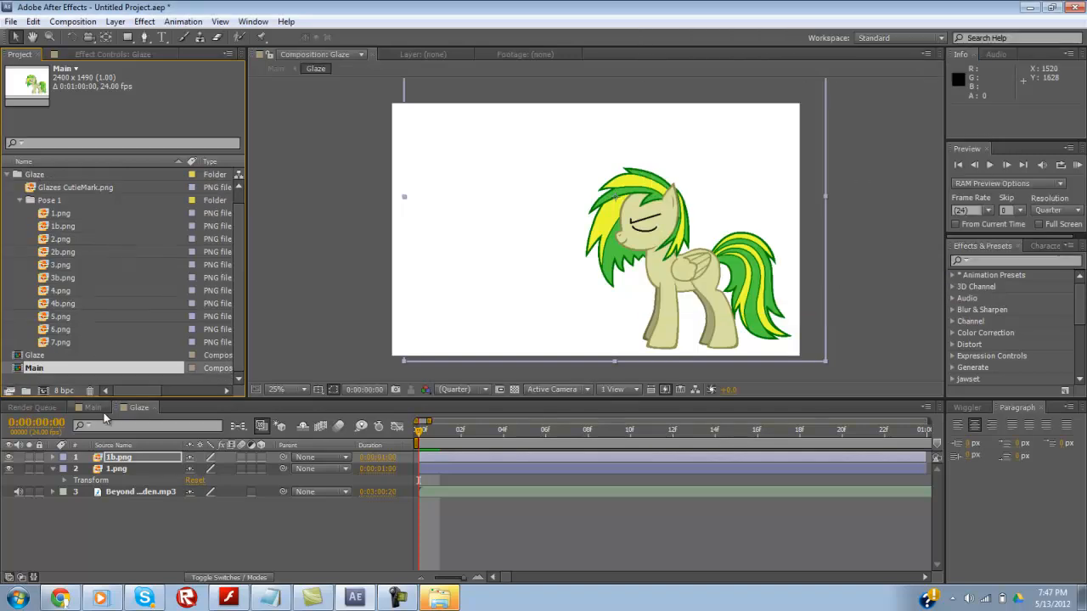
Step: Replace the one-second 1.png and 1b.png layers in Glaze with full-length copies above the song, keeping 1b.png on top
left_click(127, 407)
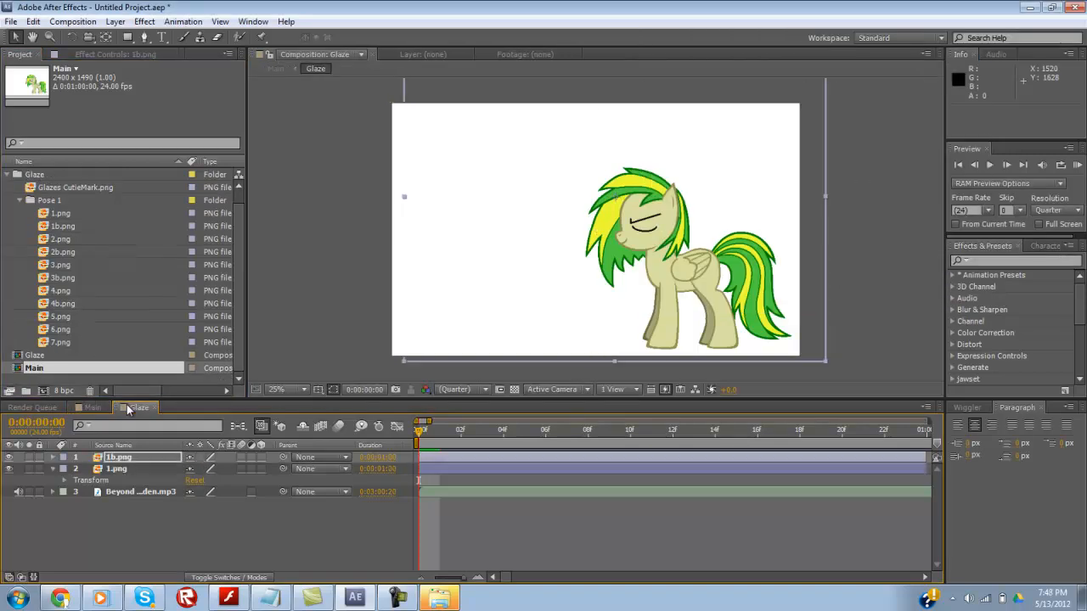
left_click_drag(429, 422, 657, 422)
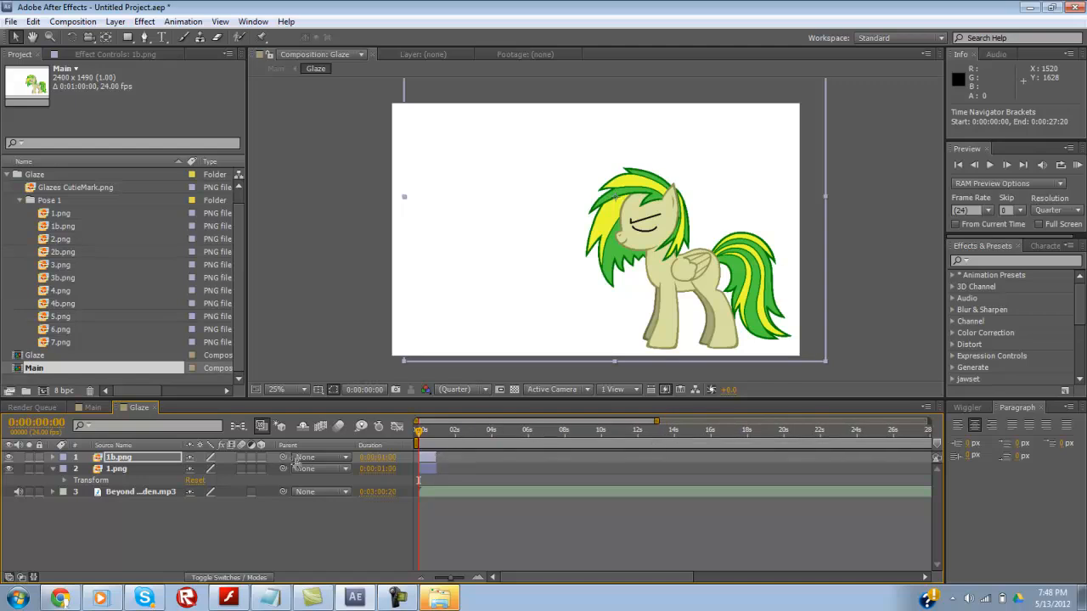
left_click(128, 469)
key("Delete")
left_click(127, 462)
key("Delete")
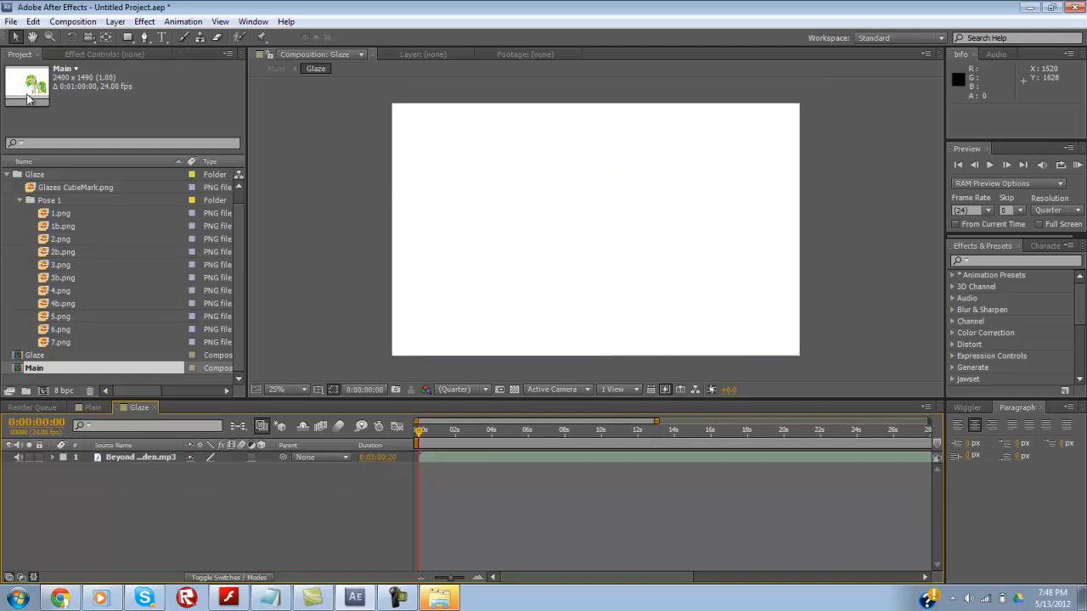
left_click_drag(64, 213, 140, 469)
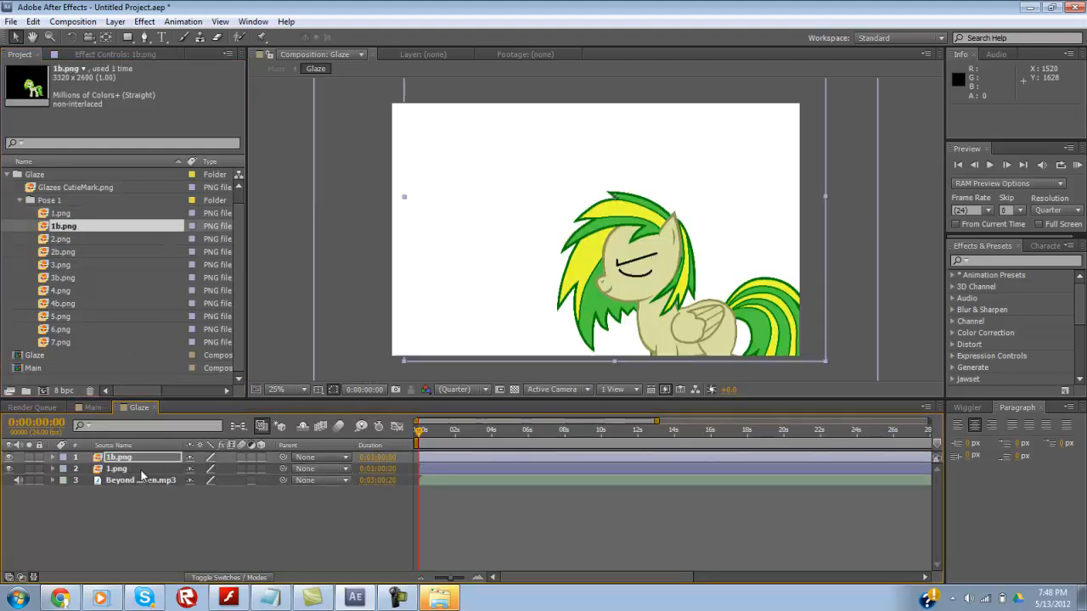
Step: Scrub through the song in Glaze with audio and set the current time to 0:00:14:00
left_click(535, 431)
left_click_drag(538, 436, 640, 437)
left_click(676, 438, "ctrl")
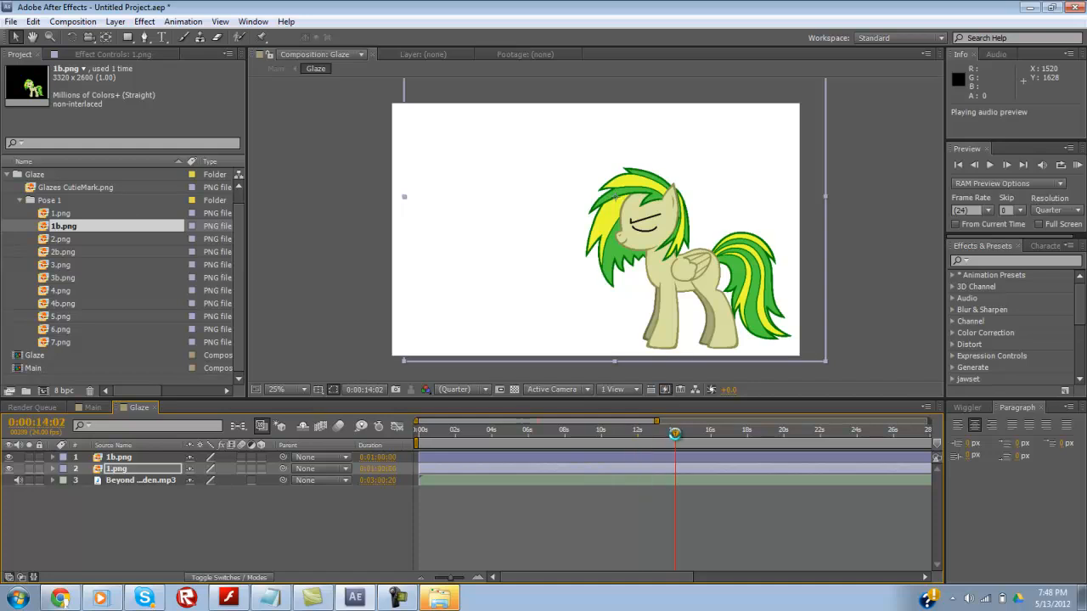
left_click(693, 435, "ctrl")
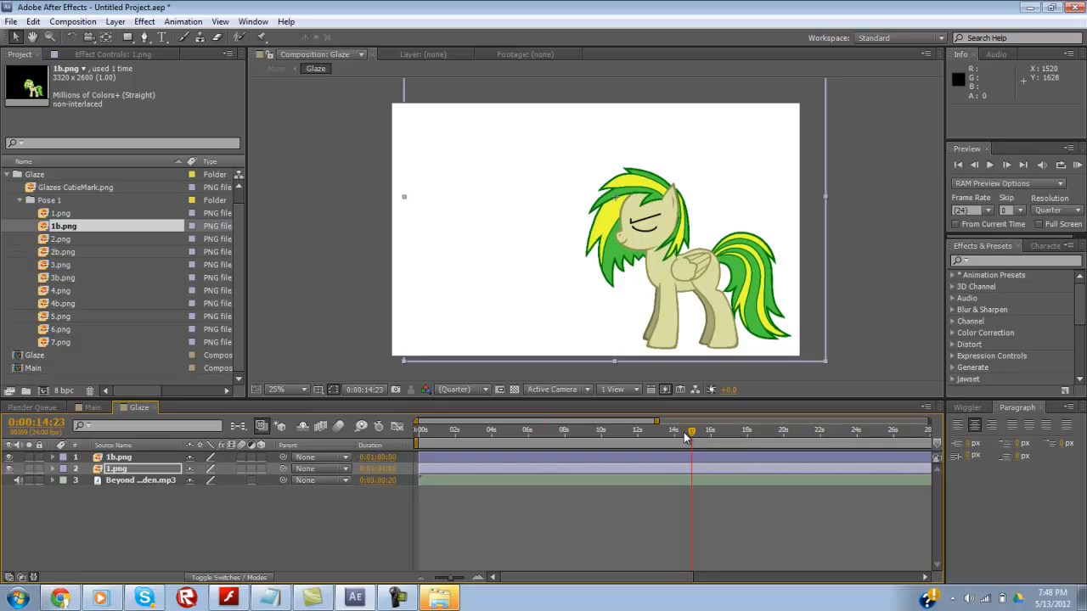
left_click_drag(657, 422, 552, 434)
left_click(575, 434, "ctrl")
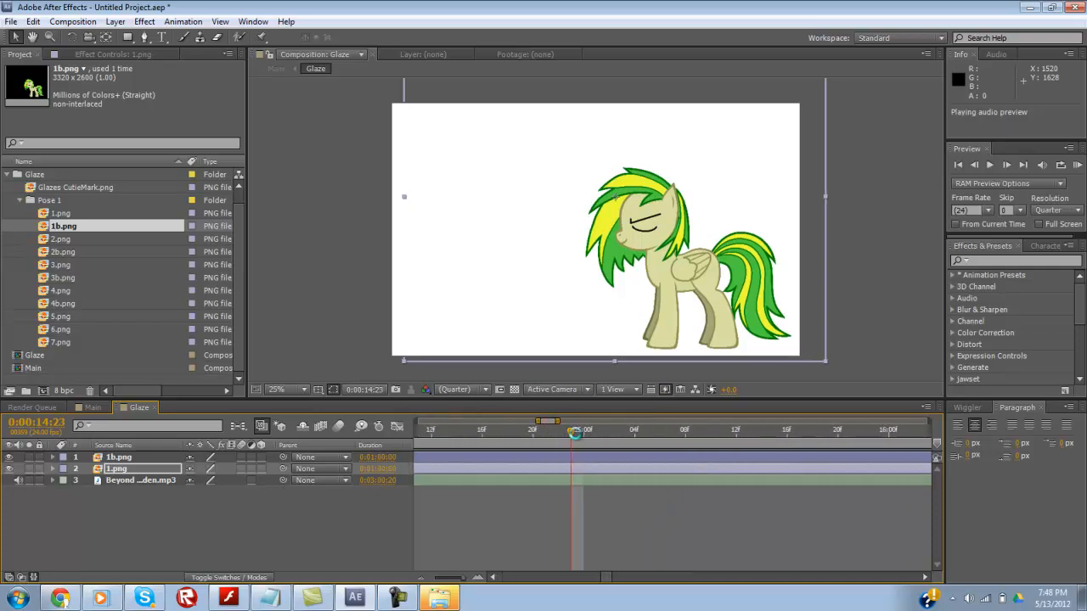
left_click(494, 433, "ctrl")
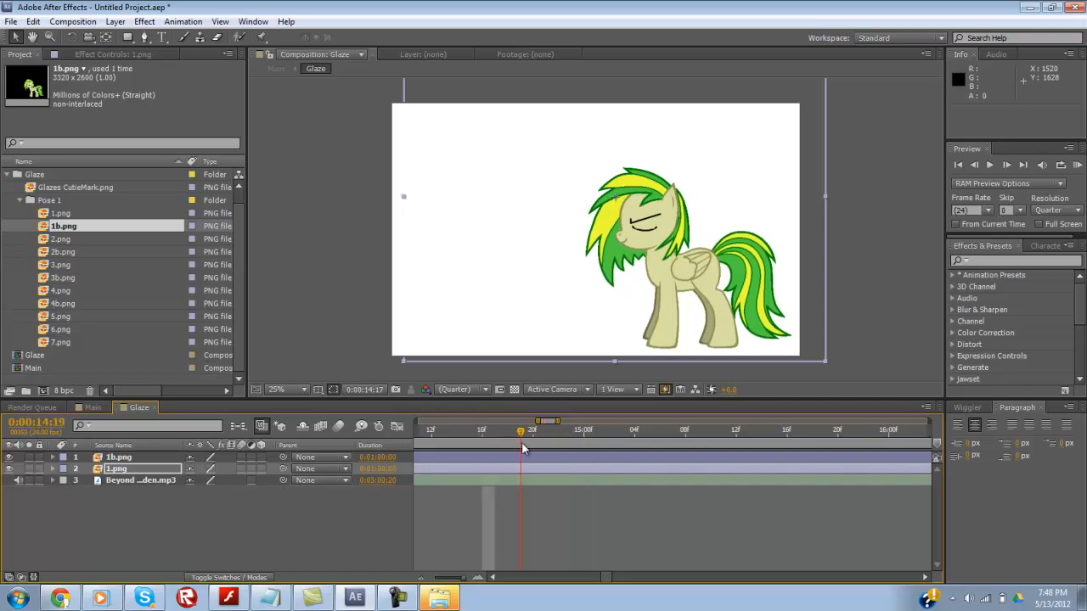
left_click(481, 437, "ctrl")
left_click(430, 433, "ctrl")
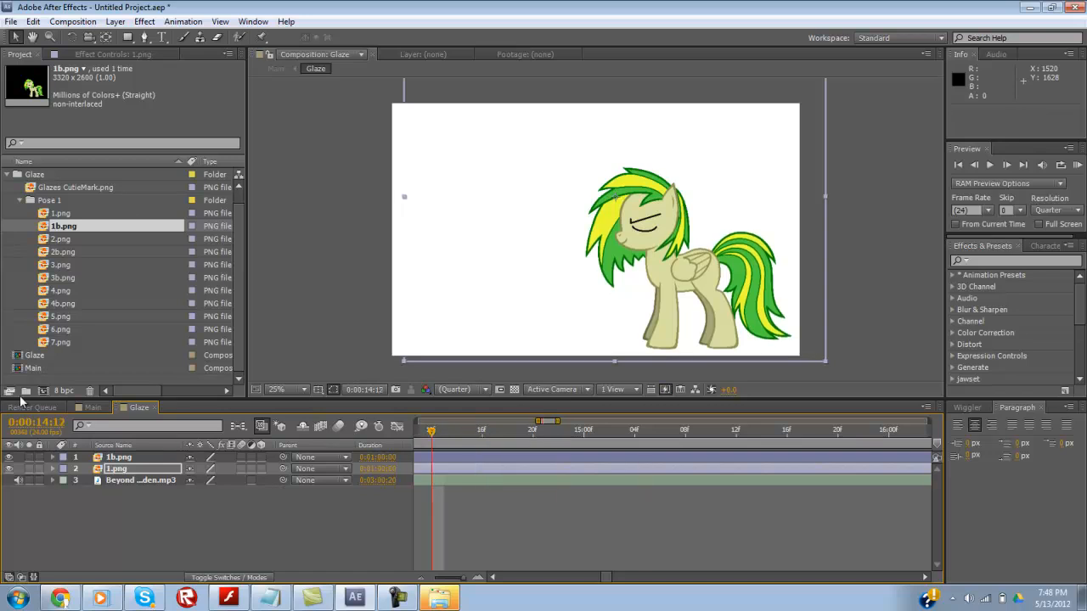
left_click(56, 427)
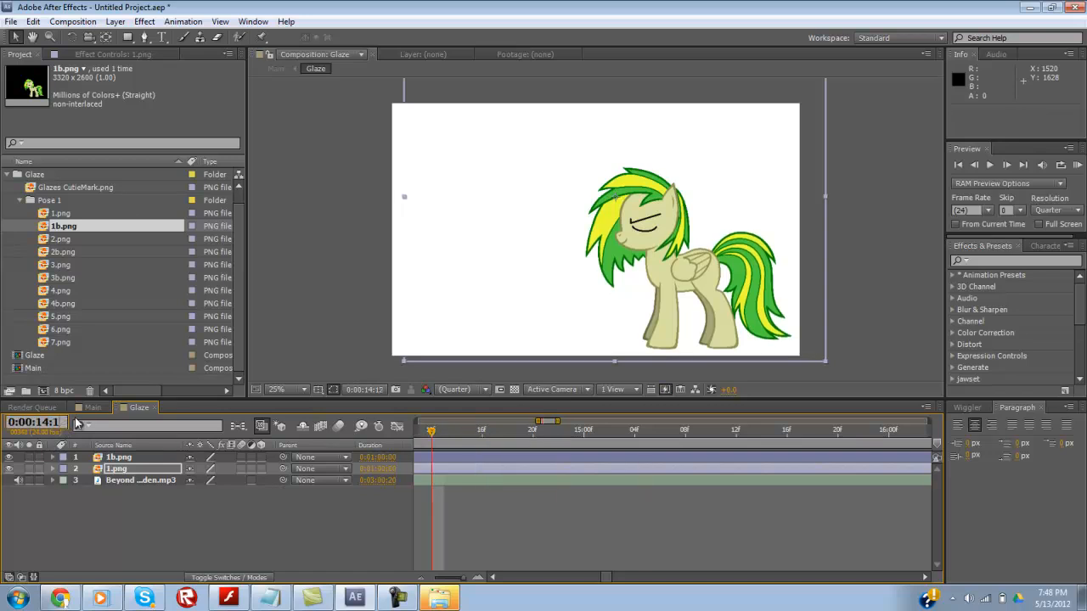
key("Return")
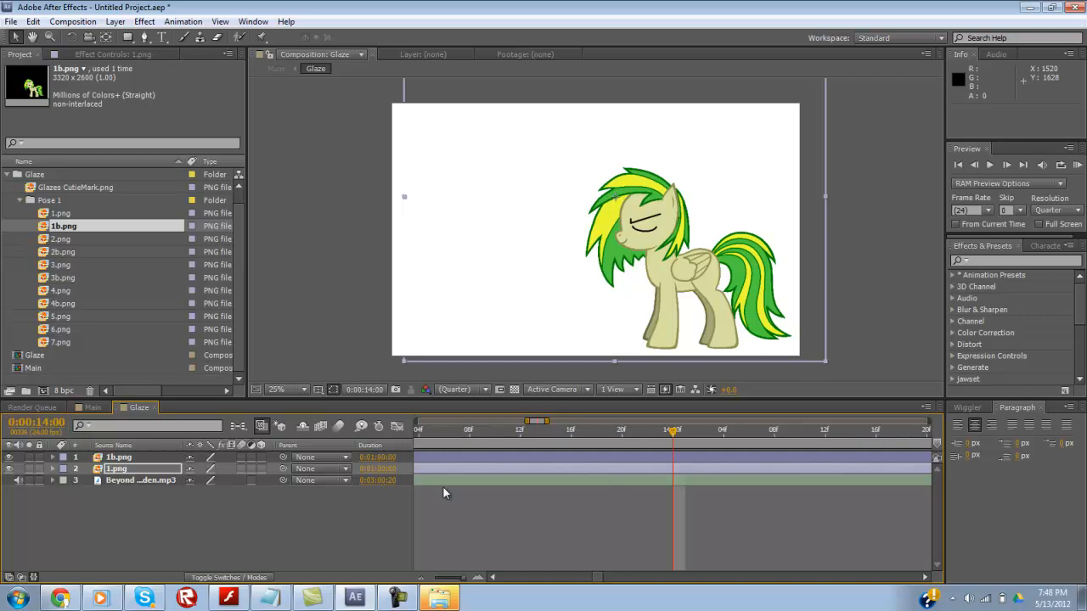
Step: Trim 1.png to start at 0:00:14:00 and 1b.png to end there, so the eyes open at that time
left_click(123, 469)
left_click(688, 458)
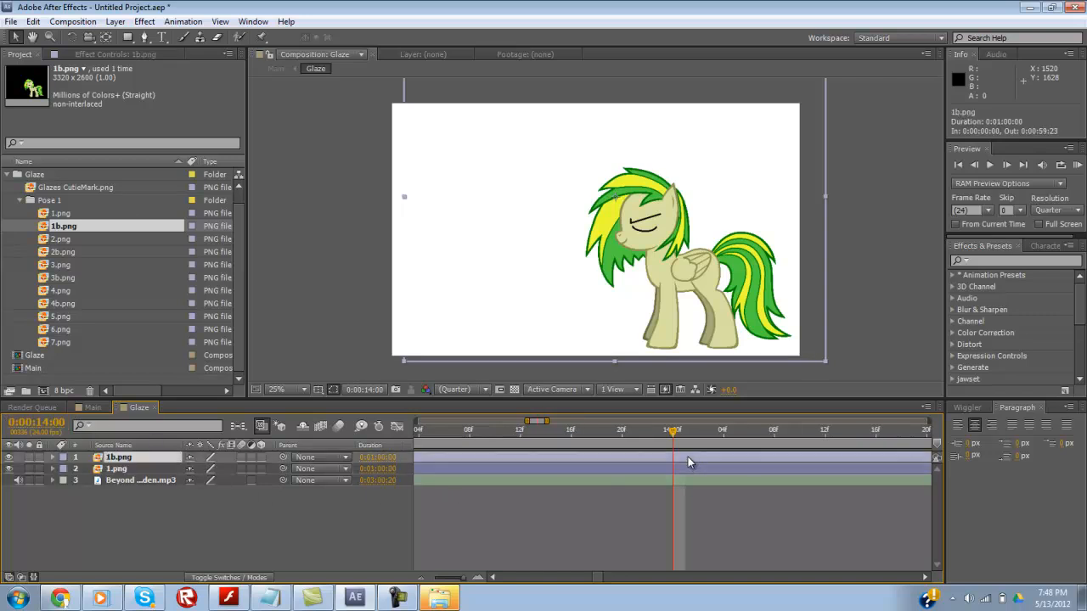
key("alt+bracketleft")
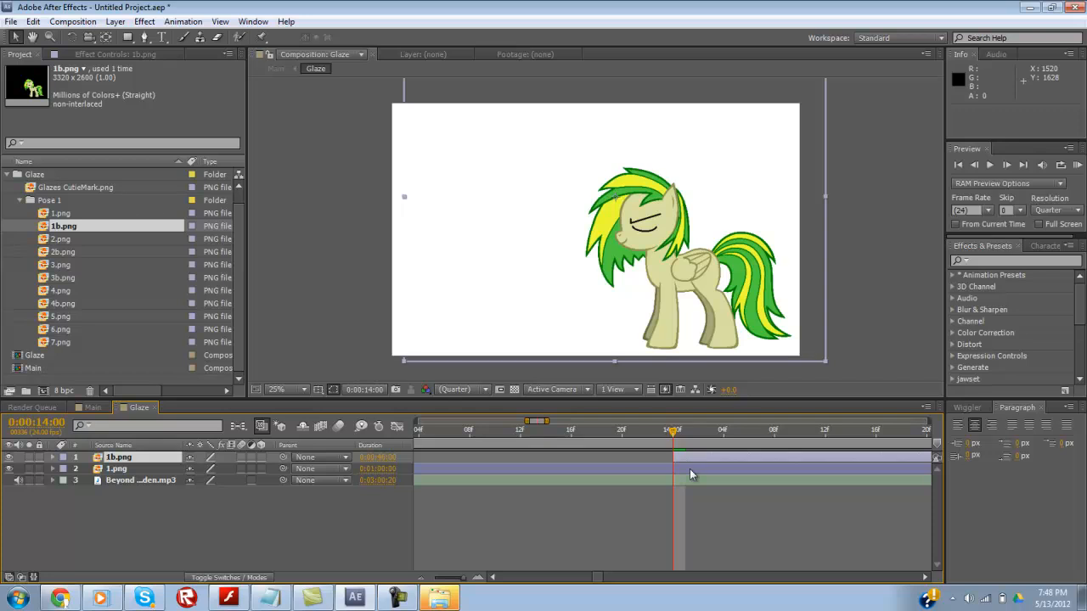
key("ctrl+z")
left_click(689, 470)
key("alt+bracketleft")
left_click(692, 454)
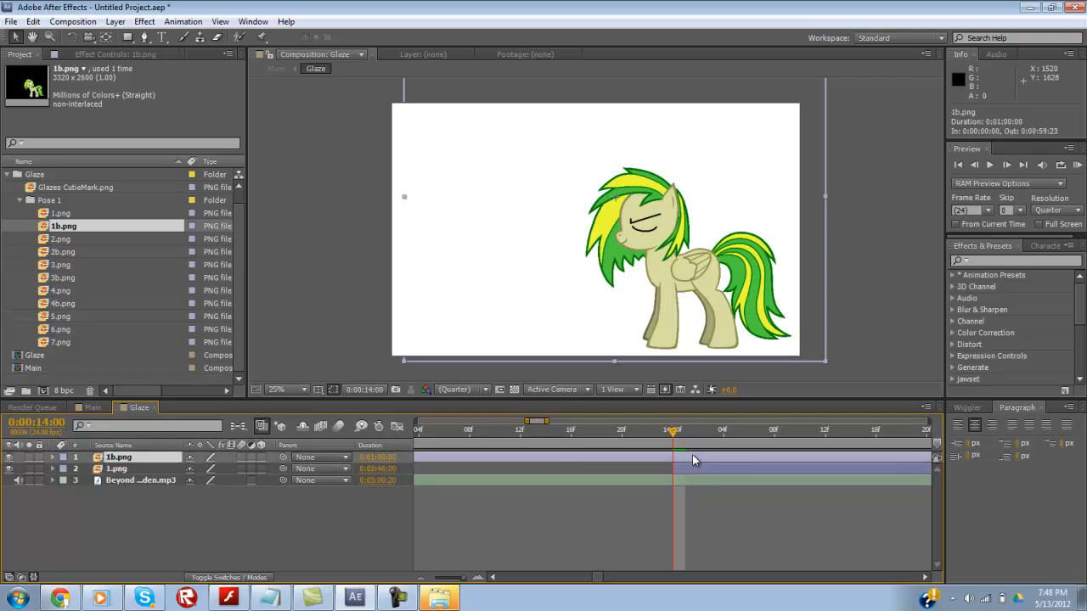
key("alt+bracketright")
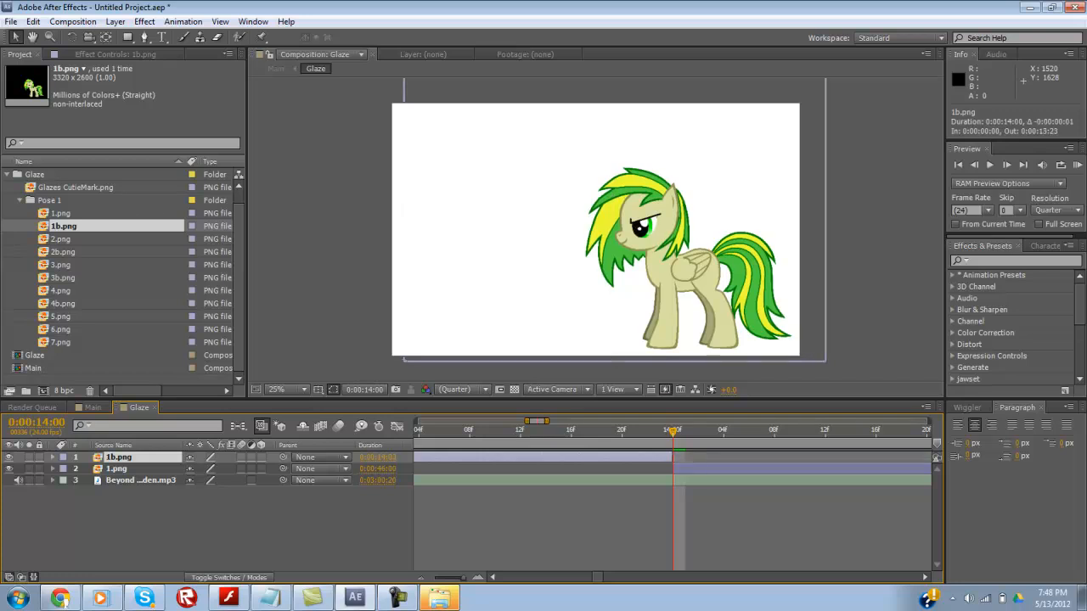
Step: Switch to Notepad to review the notes on closing a layer on its right and left, and return to After Effects
key("alt+Tab")
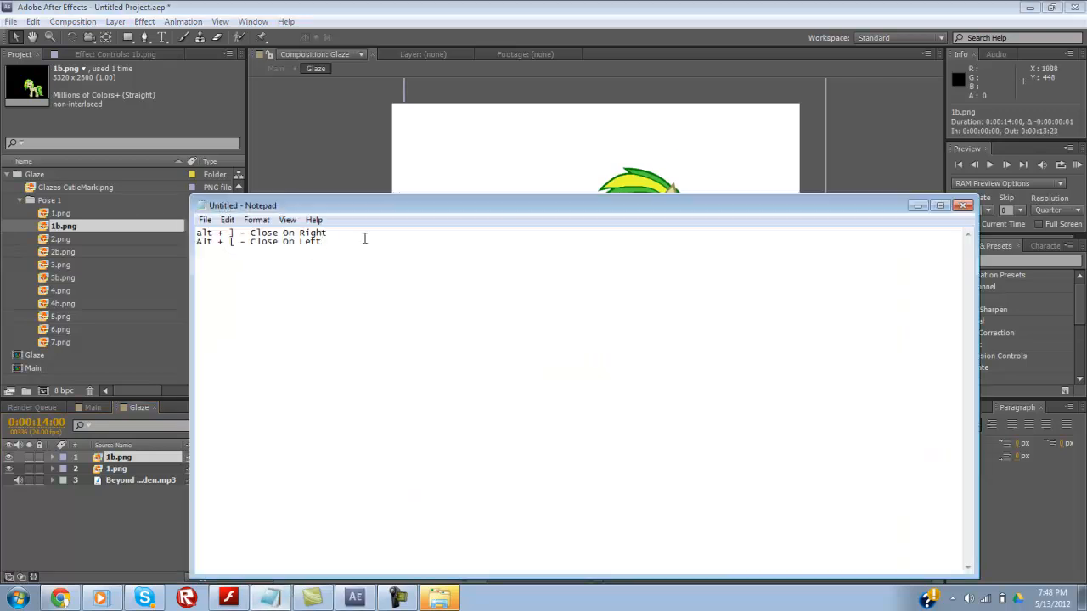
left_click_drag(364, 236, 98, 225)
left_click_drag(396, 273, 61, 287)
left_click(429, 329)
key("alt+Tab")
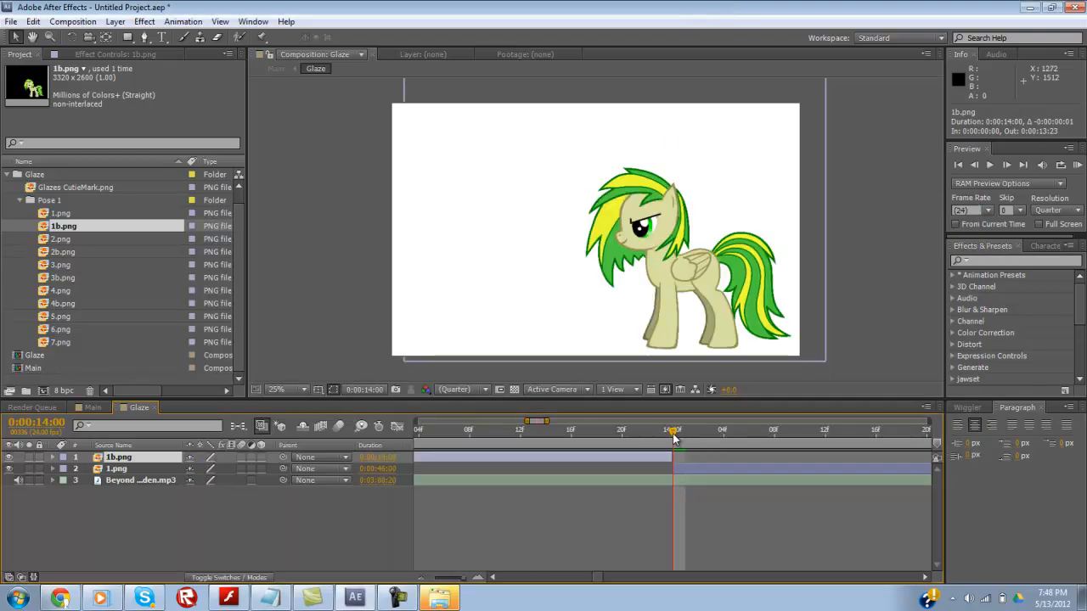
Step: Preview the song's audio after 0:00:14:00 in short stretches and set the current time to 0:00:14:23
key("KP_Decimal")
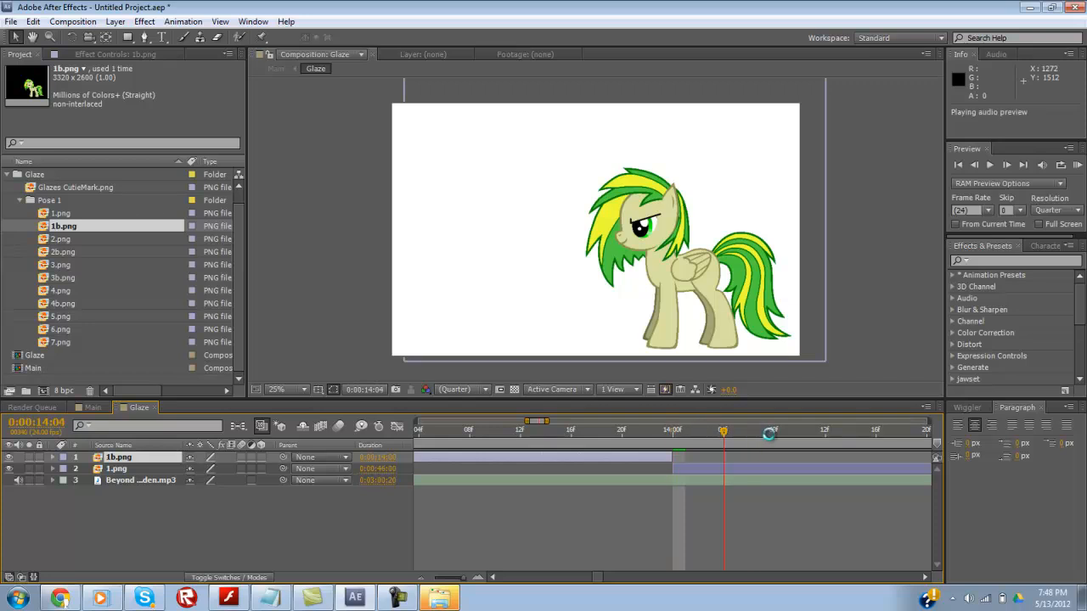
key("KP_Decimal")
left_click(925, 578)
left_click(673, 432)
left_click(723, 433)
left_click(750, 433)
left_click(736, 436)
key("KP_Decimal")
left_click(761, 436)
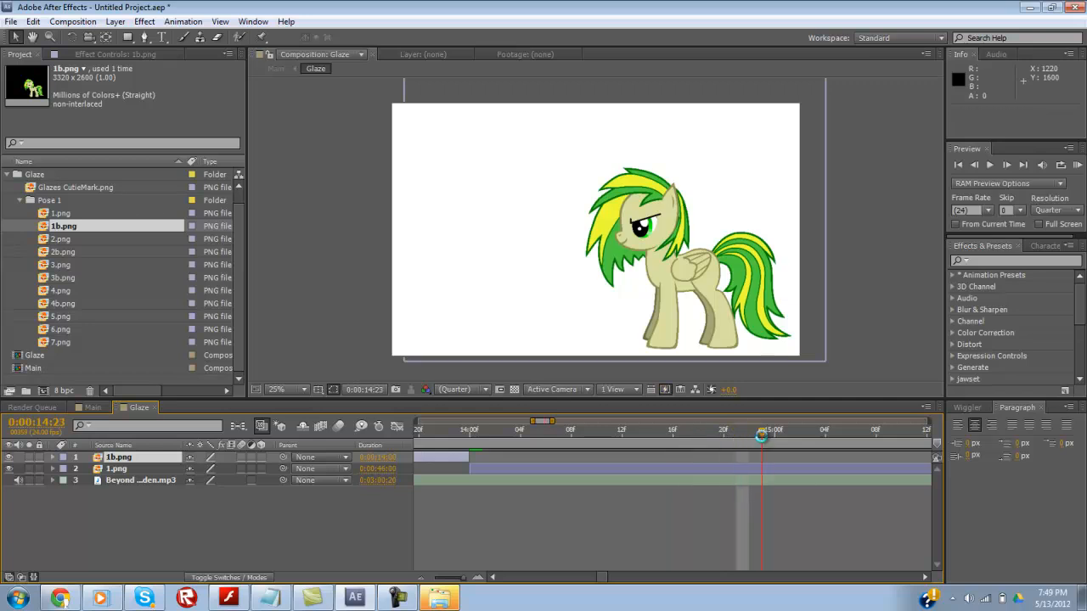
key("KP_Decimal")
key("KP_Decimal")
key("KP_Decimal")
key("KP_Decimal")
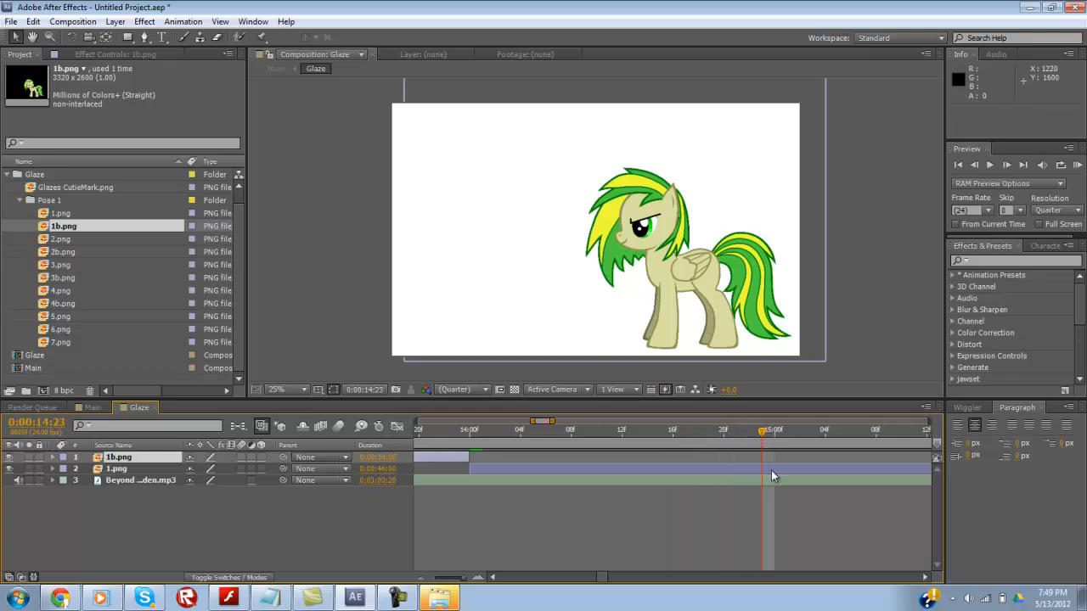
Step: Trim the end of the 1.png layer to 0:00:14:22
left_click(771, 471)
key("alt+bracketright")
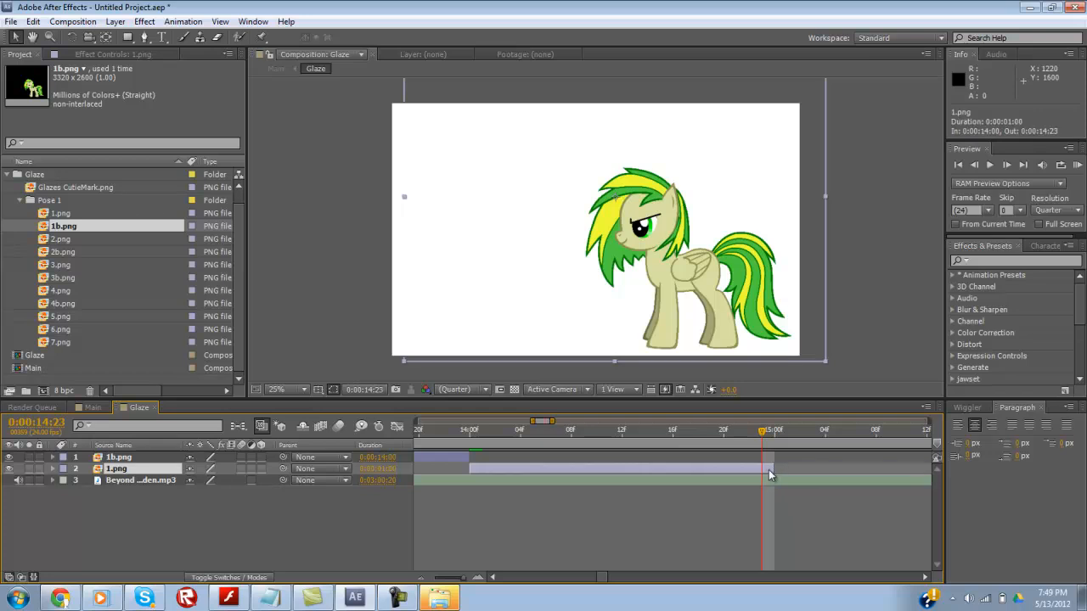
left_click_drag(770, 472, 761, 472)
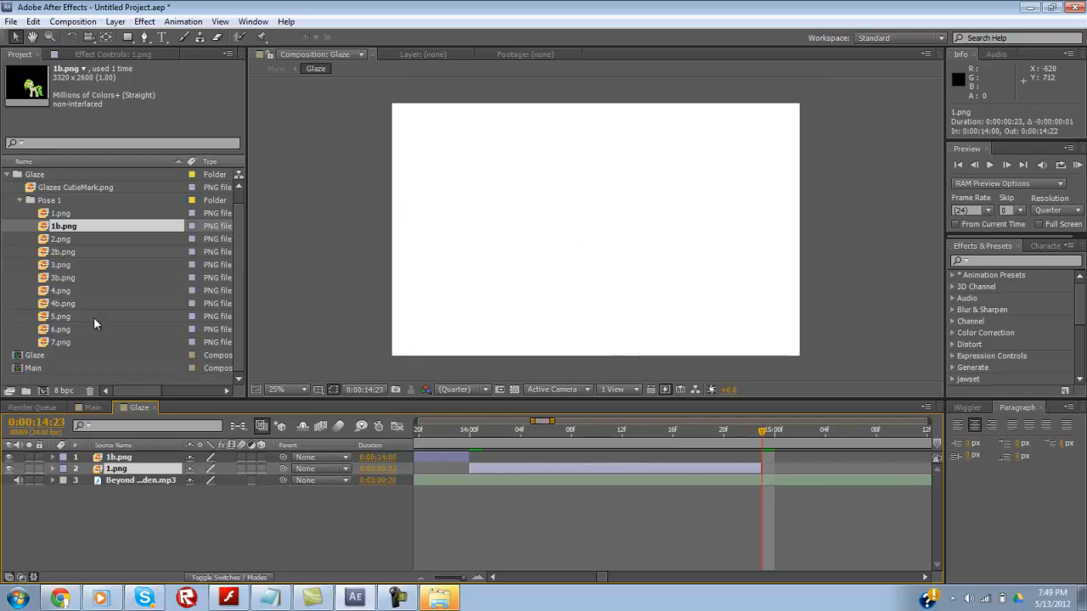
Step: Add 2.png below 1.png in Glaze starting at 0:00:14:23, match the pony's size and position, and trim it to a short clip
left_click_drag(61, 239, 758, 473)
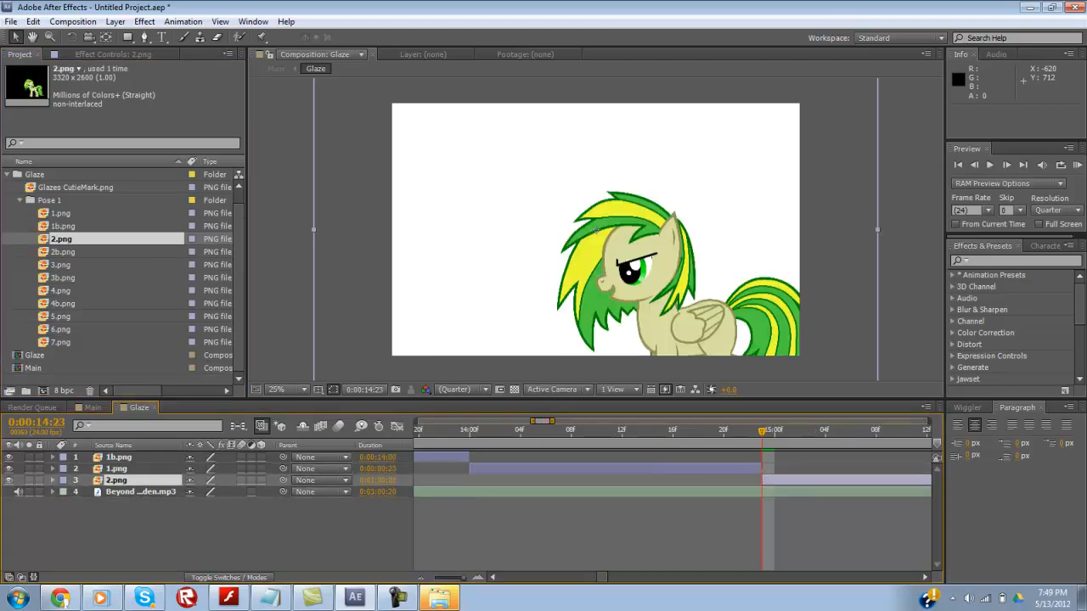
key("alt+bracketright")
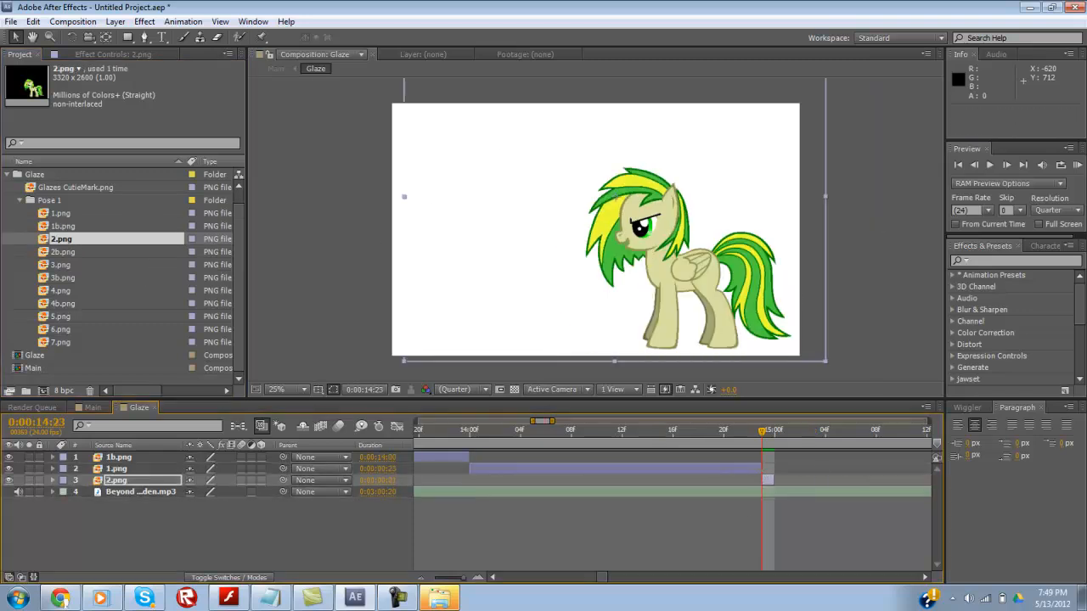
left_click_drag(541, 423, 547, 422)
left_click_drag(582, 481, 608, 481)
left_click(610, 433)
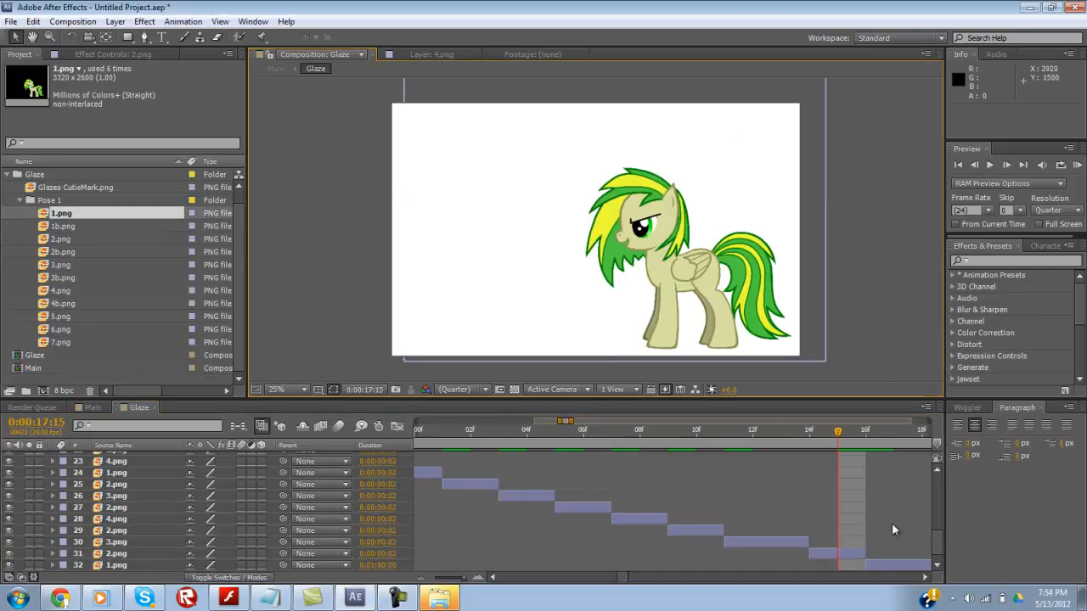
Step: Review the sequence of mouth-shape layers in Glaze and play a RAM preview of the animation
scroll(892, 524, "up", 3)
scroll(457, 537, "down", 4)
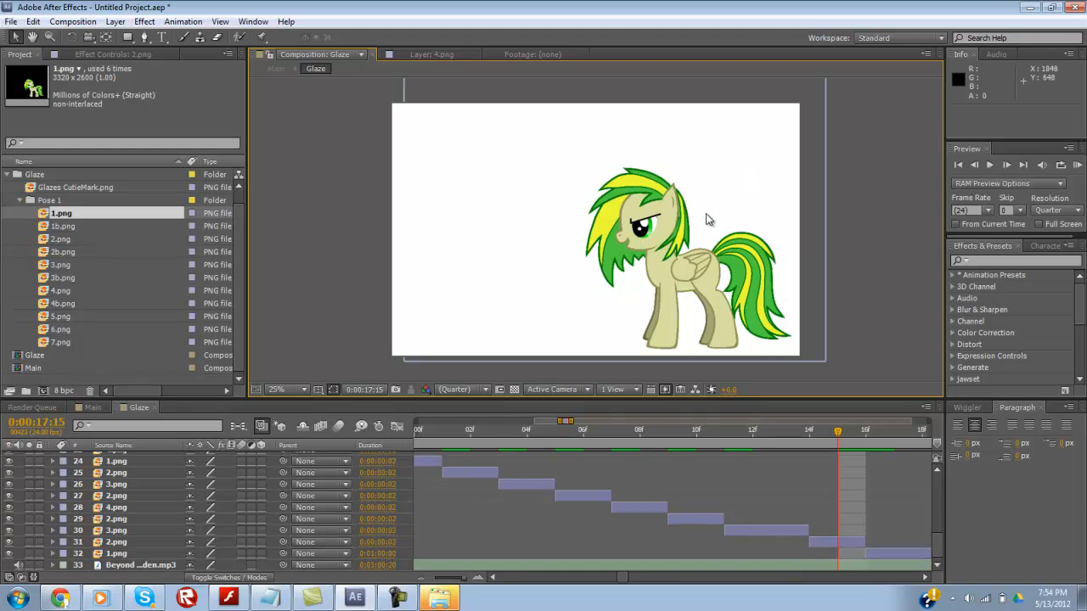
key("period")
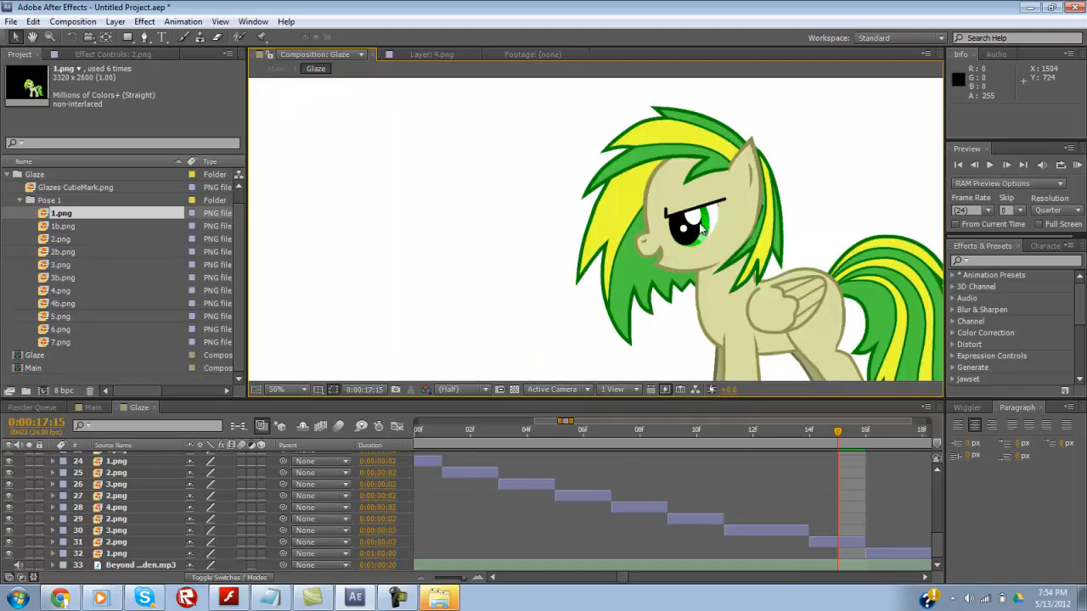
key("KP_0")
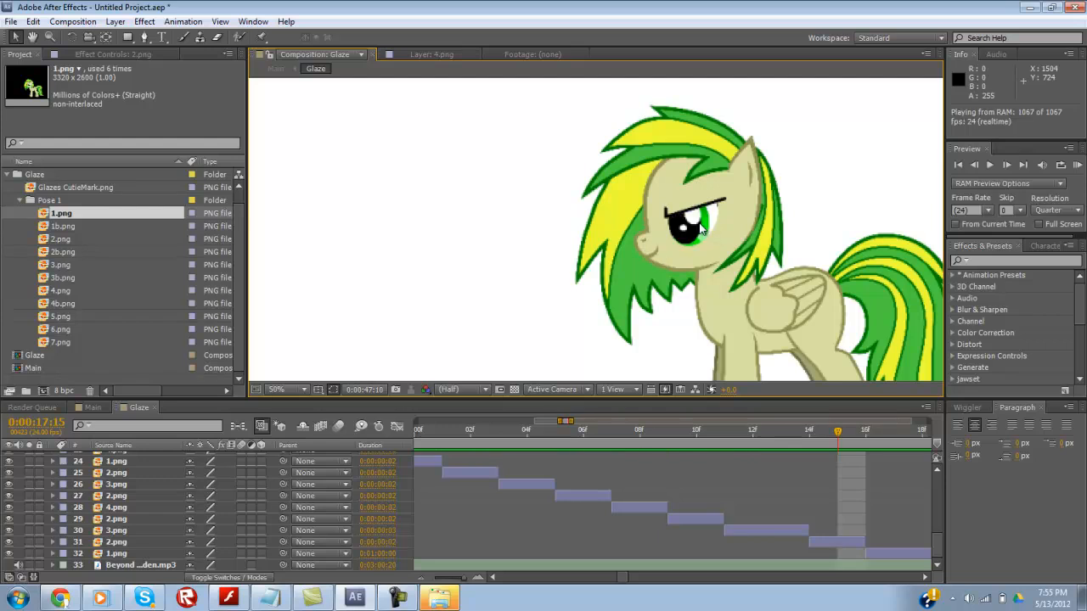
key("space")
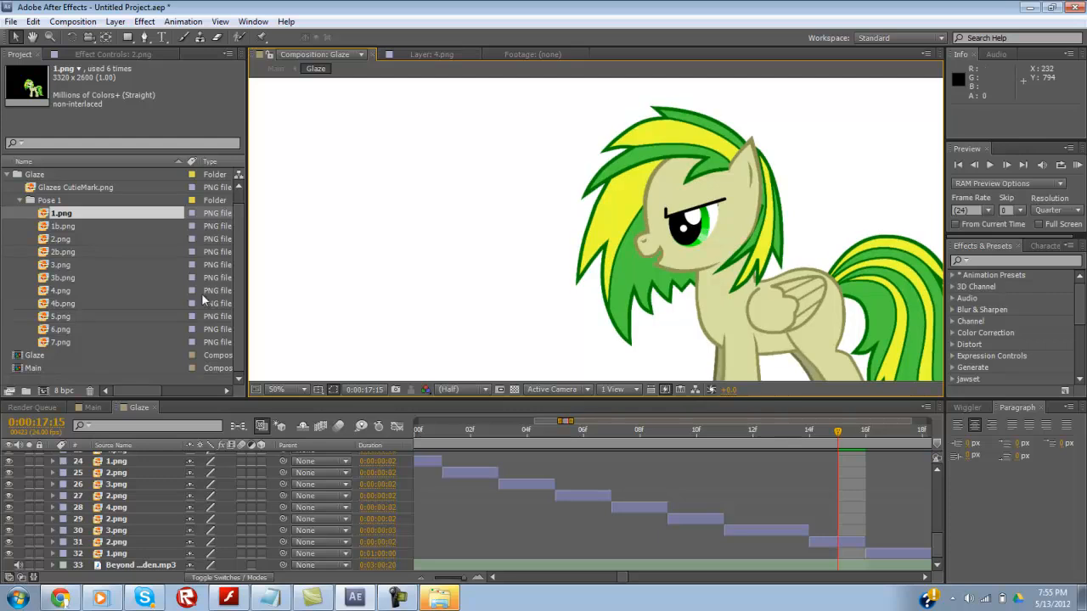
Step: In the Main composition, show the full minute of the timeline and extend the Glaze layer's duration to 0:01:00:00
left_click(91, 407)
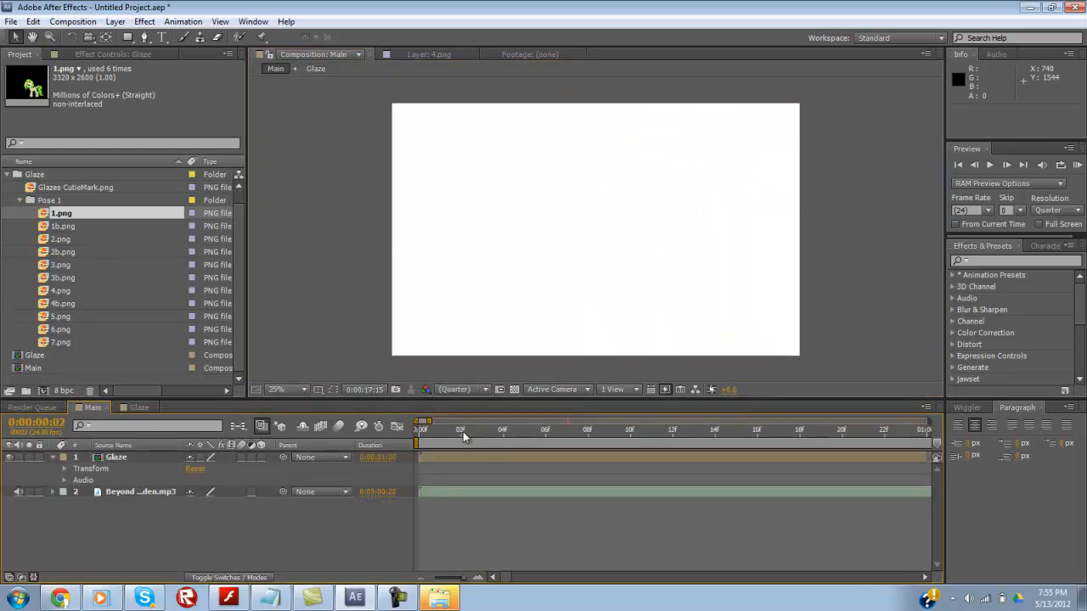
key("space")
left_click_drag(731, 432, 274, 436)
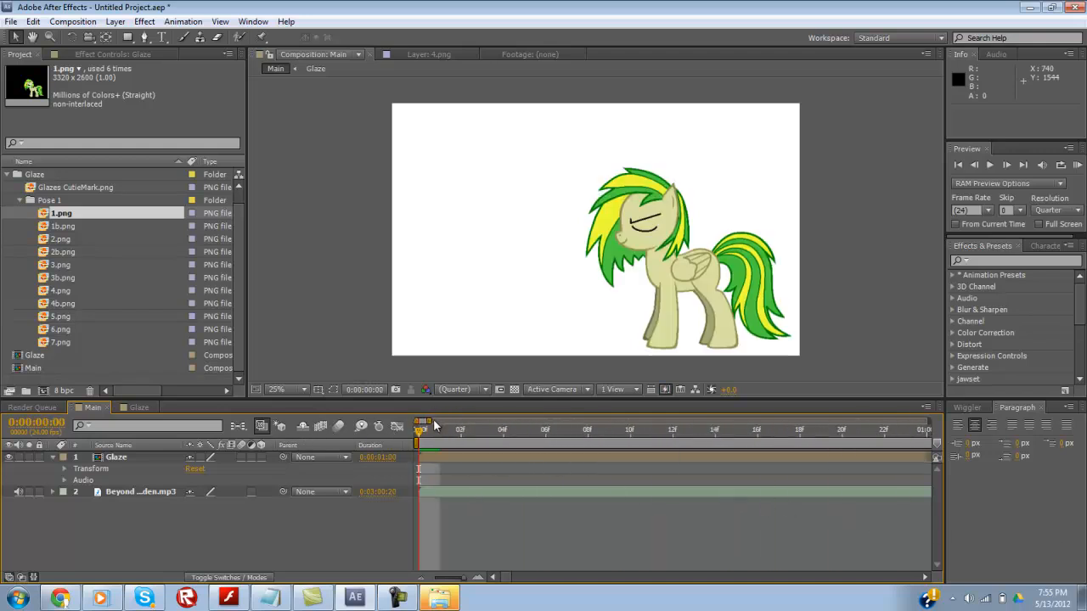
left_click_drag(433, 422, 931, 422)
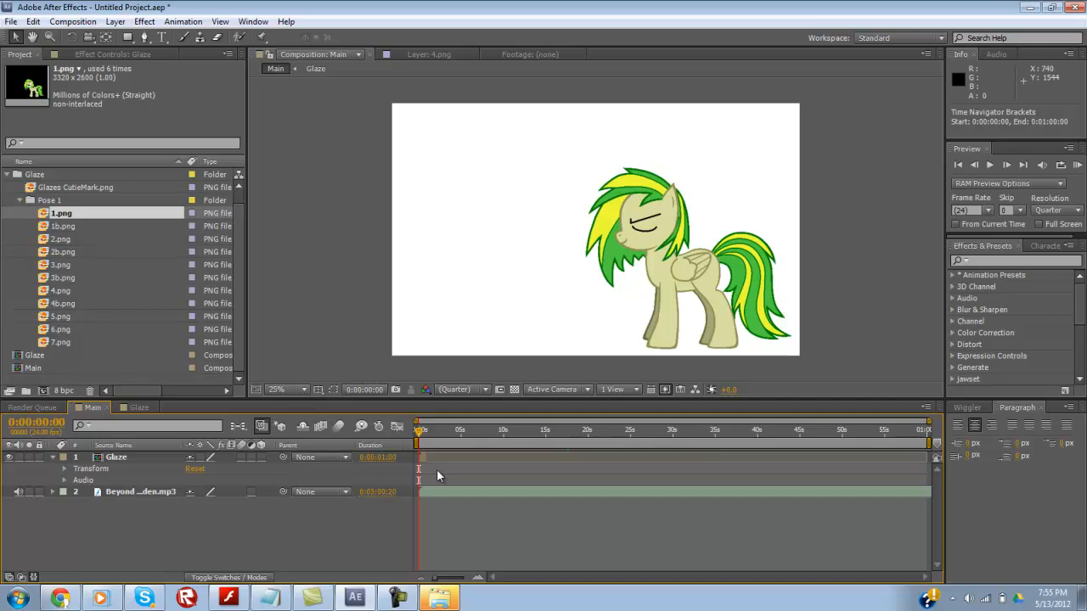
left_click_drag(428, 456, 1037, 479)
left_click(561, 432)
left_click_drag(558, 433, 459, 431)
left_click_drag(391, 461, 294, 490)
left_click(305, 540)
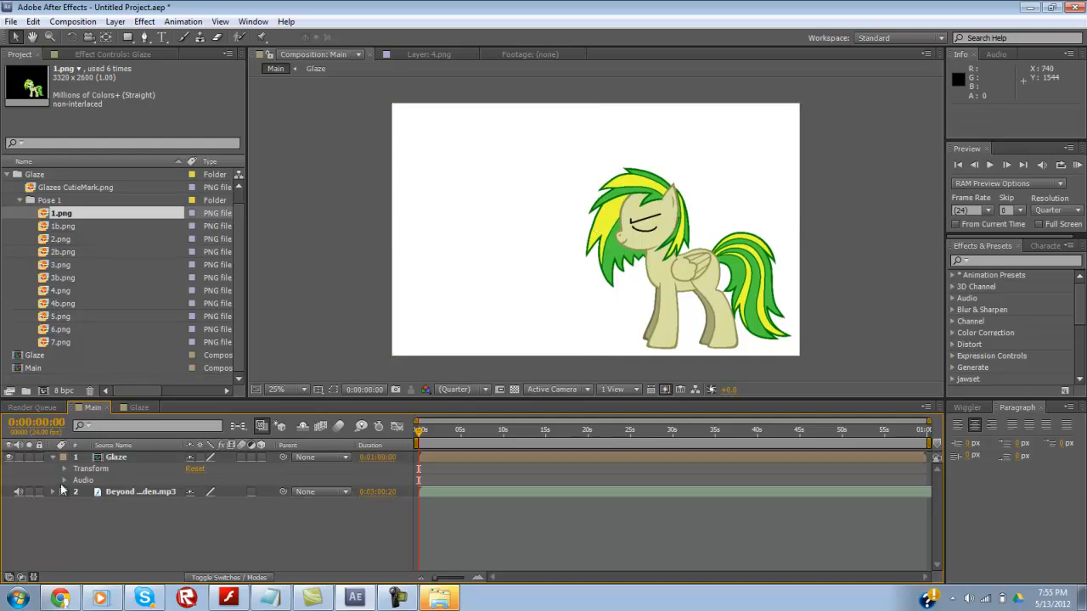
Step: Place puppet pins on the Glaze layer at the pony's head, chest, rump, front hoof and hind hoof
left_click(261, 38)
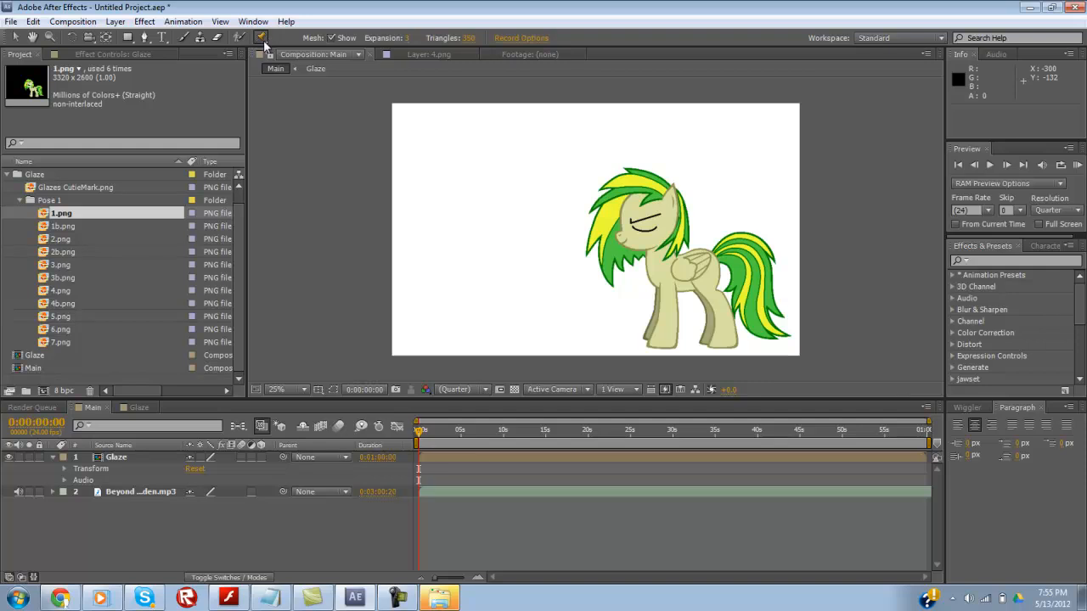
left_click(647, 223)
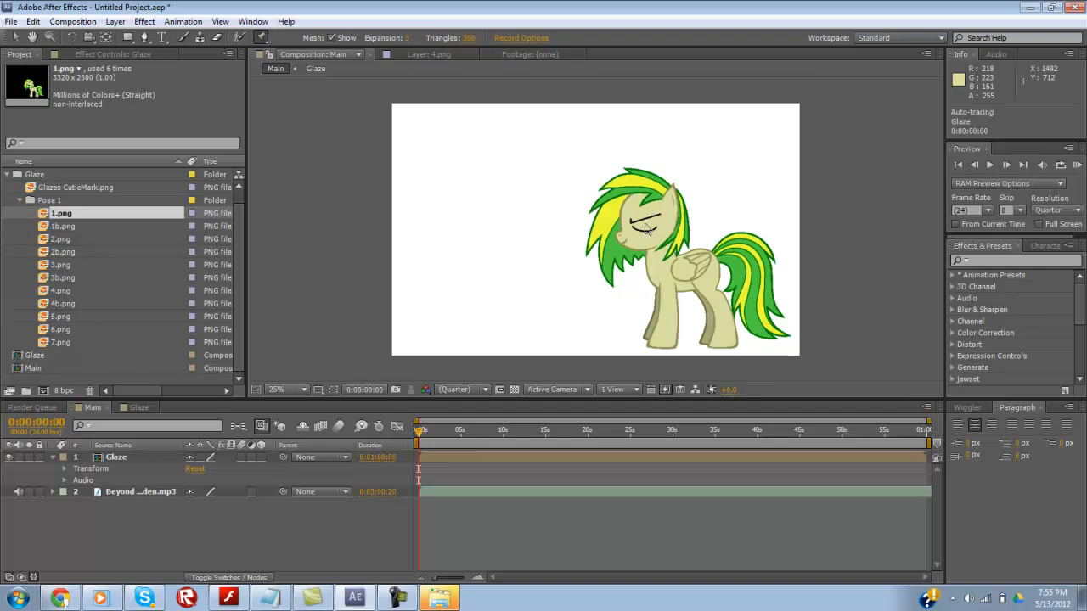
left_click(661, 277)
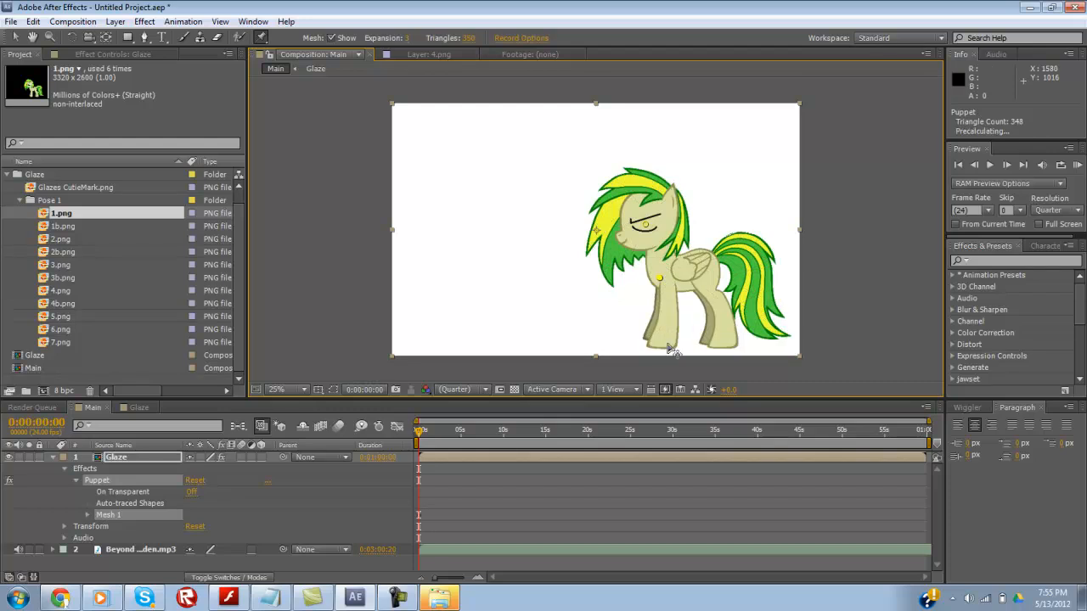
left_click(713, 272)
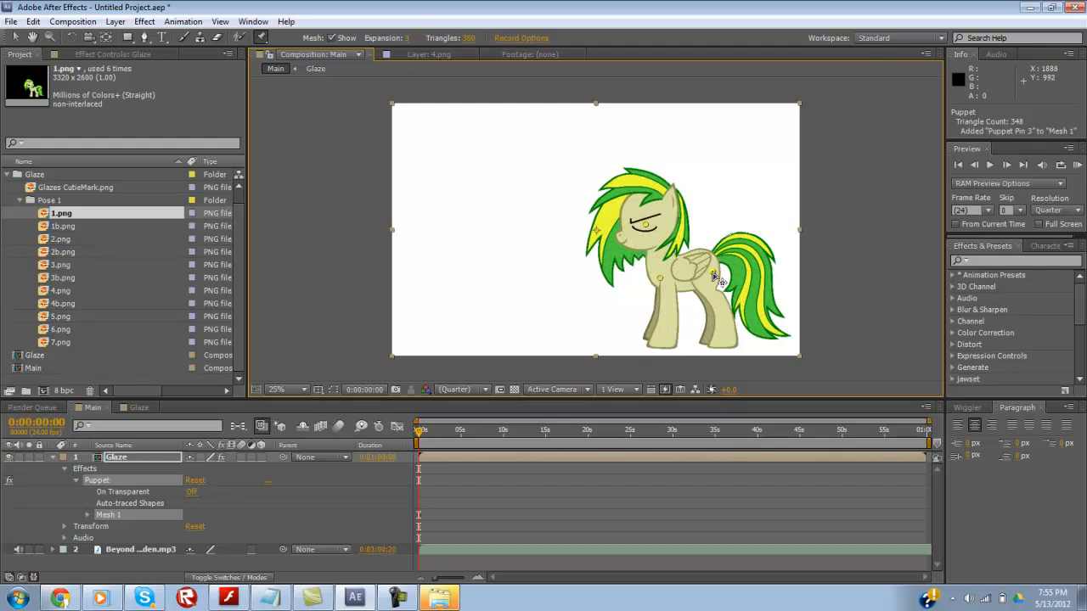
left_click(656, 337)
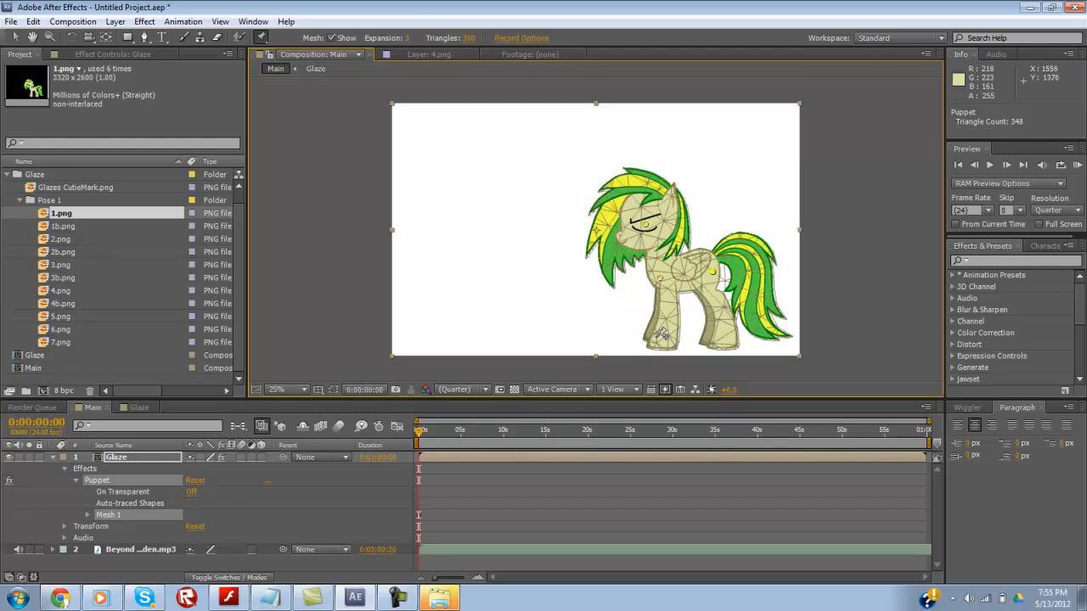
left_click(721, 338)
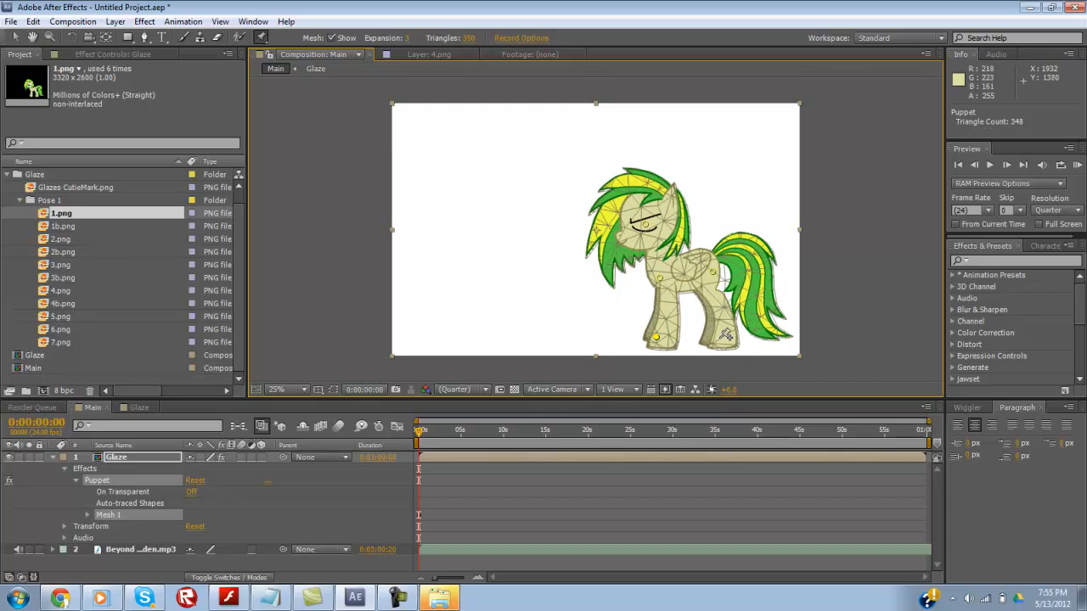
Step: Add Glazes CutieMark.png as the top layer of the Glaze composition
left_click(138, 408)
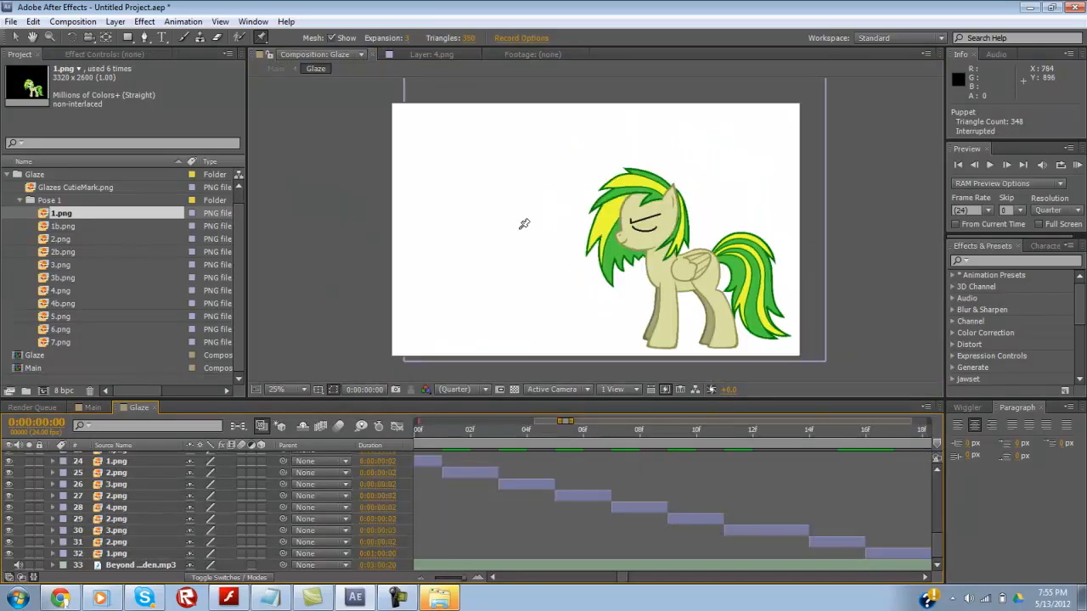
scroll(724, 504, "up", 10)
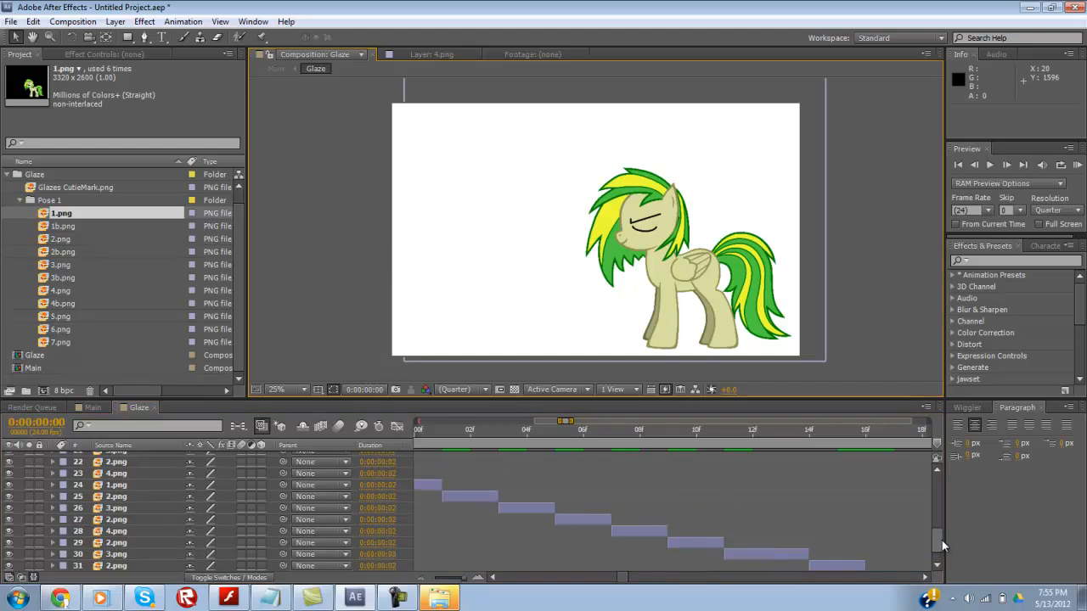
left_click(74, 188)
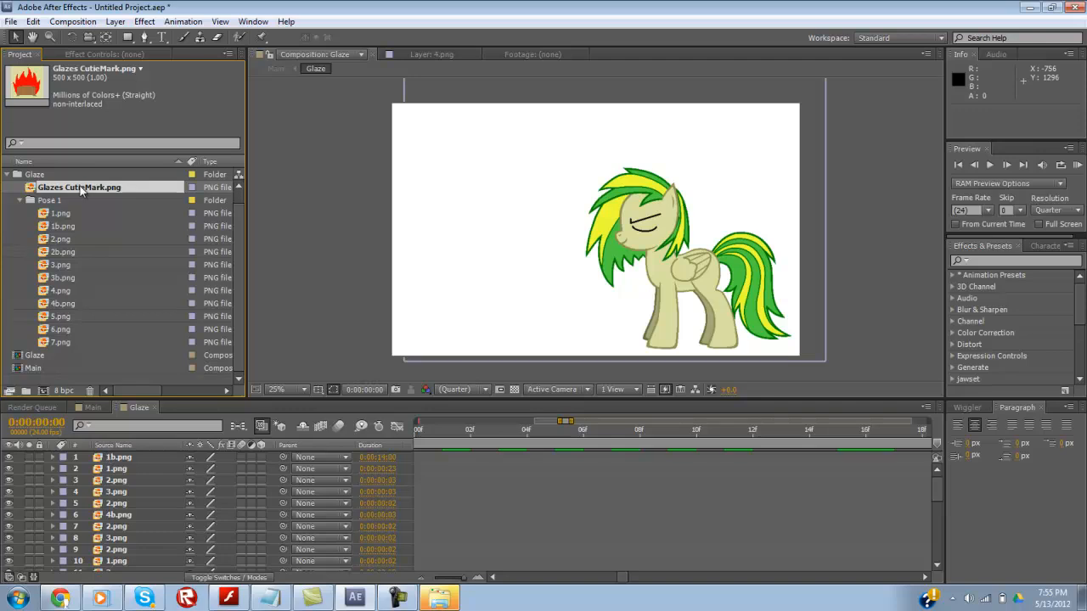
left_click(104, 445)
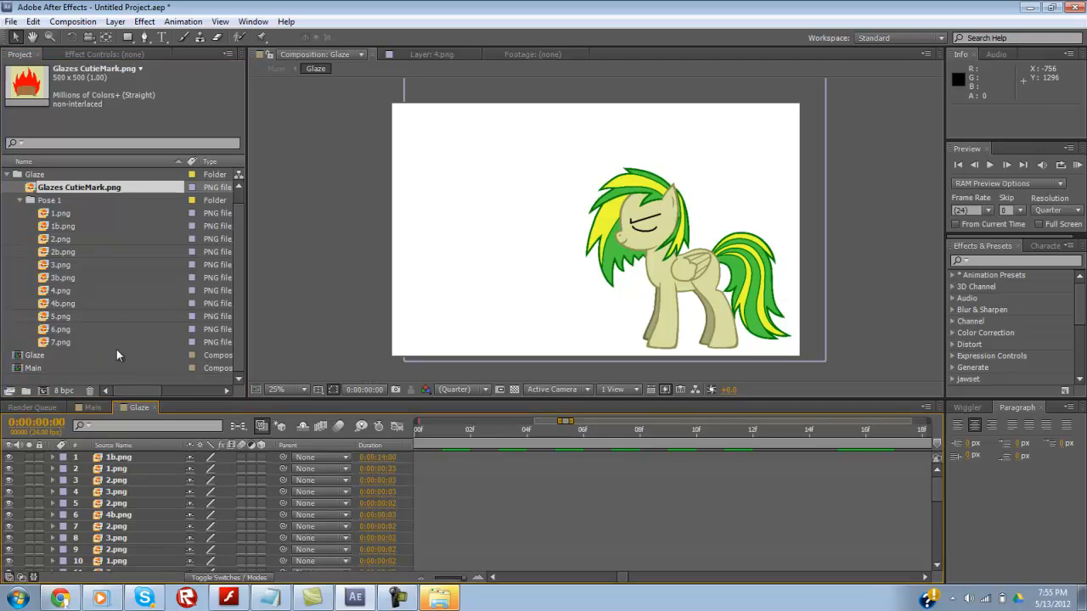
left_click_drag(101, 190, 142, 453)
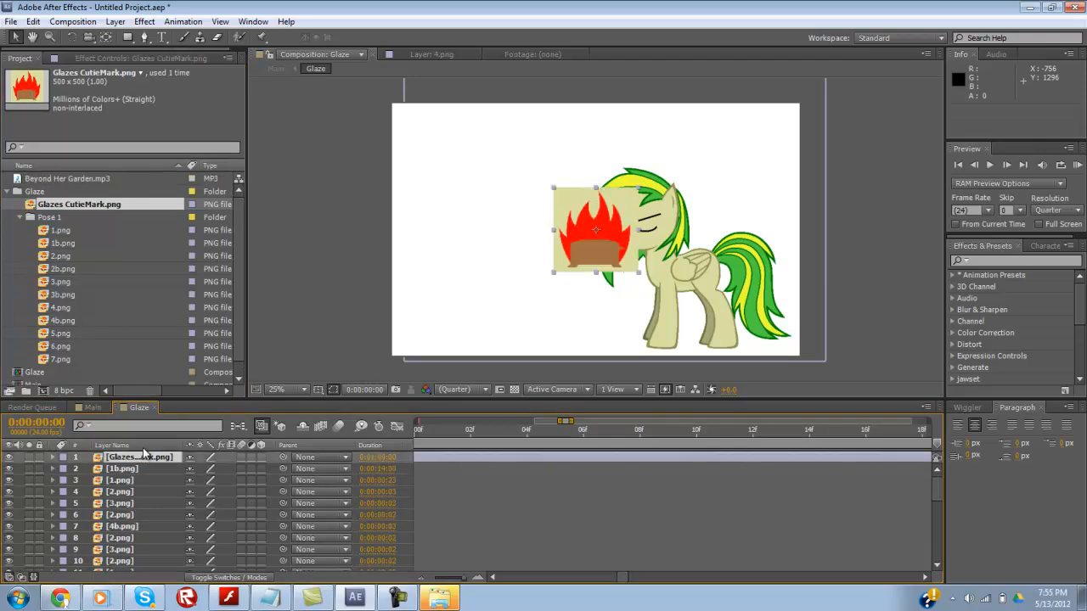
Step: Scale the cutie mark down and position it on the pony's flank behind the wing, at about 1844, 980
left_click_drag(599, 267, 720, 299)
scroll(719, 295, "up", 4)
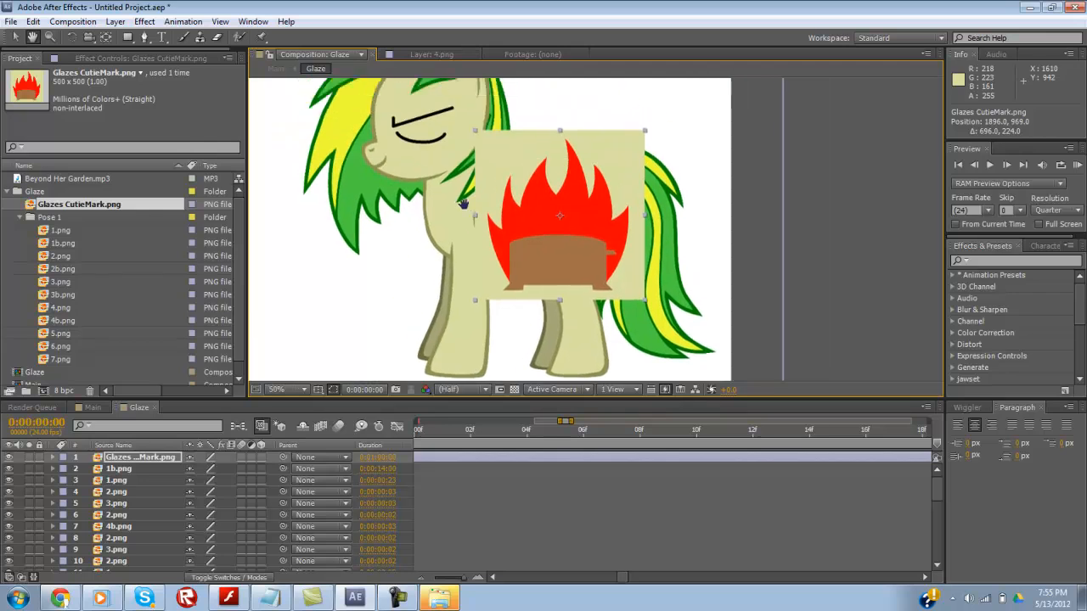
scroll(578, 280, "down", 2)
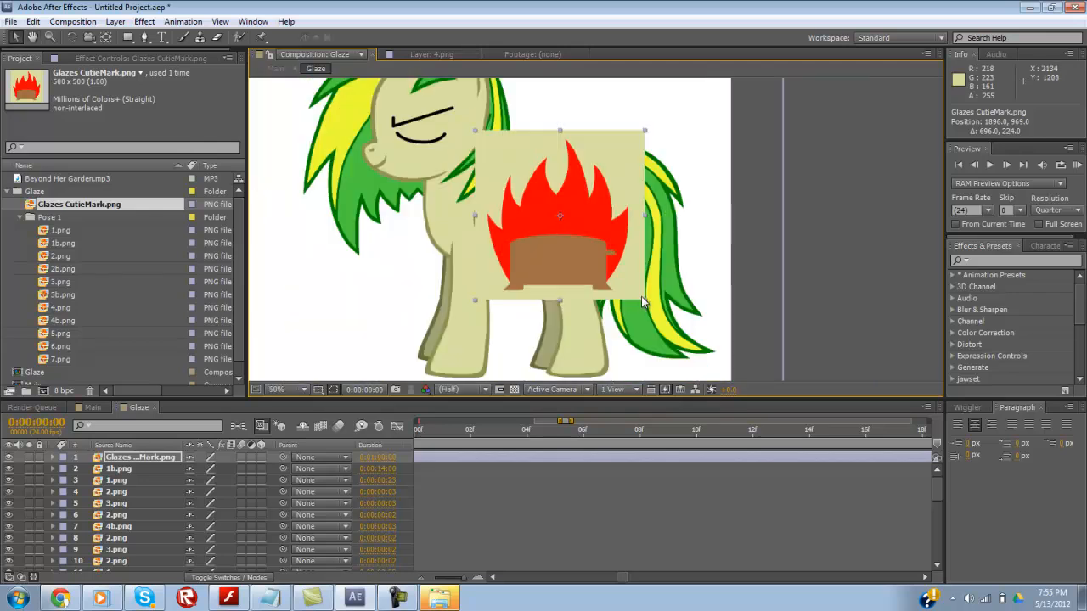
left_click_drag(644, 299, 622, 276)
scroll(576, 268, "up", 2)
scroll(475, 234, "up", 1)
key("h")
key("v")
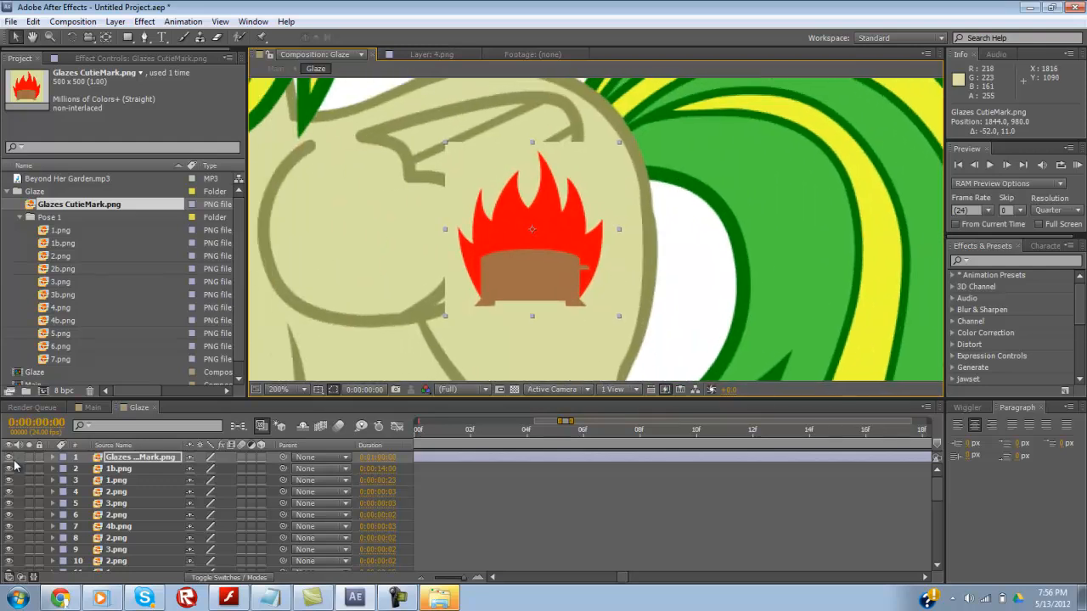
Step: Hide the cutie mark layer and begin a Pen tool mask on it around the rump and down the wing's rear edge
left_click(10, 457)
left_click(144, 37)
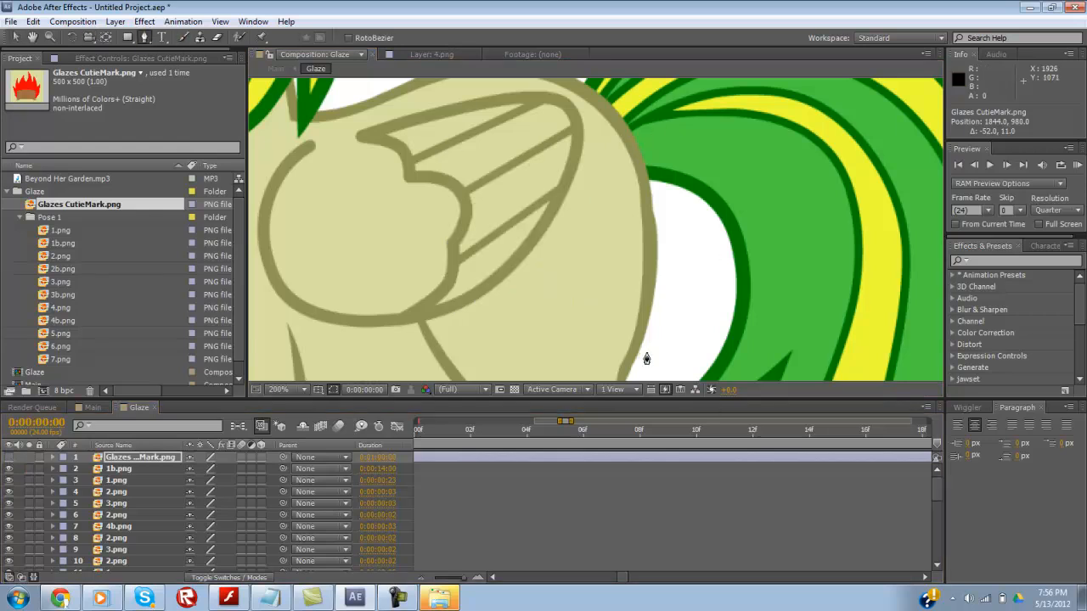
left_click(701, 363)
left_click(706, 159)
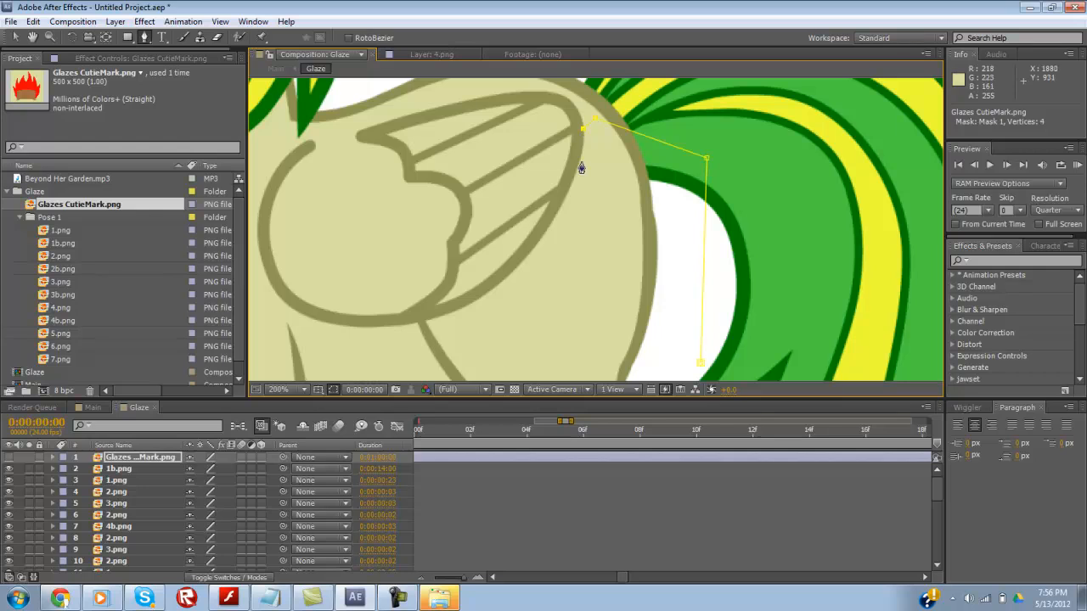
scroll(582, 168, "up", 1)
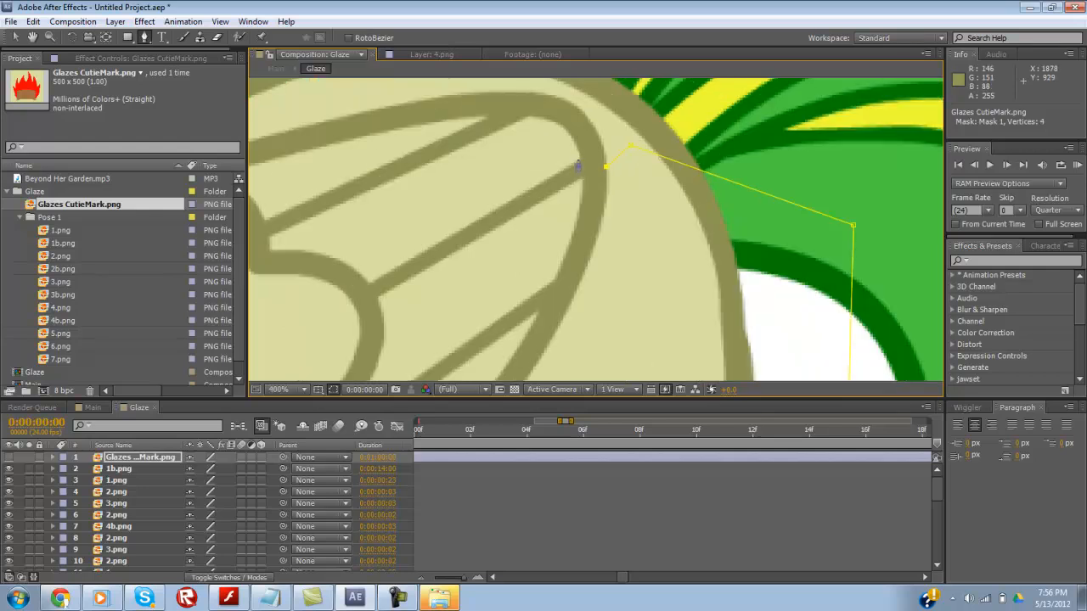
left_click(588, 263)
scroll(582, 280, "down", 1)
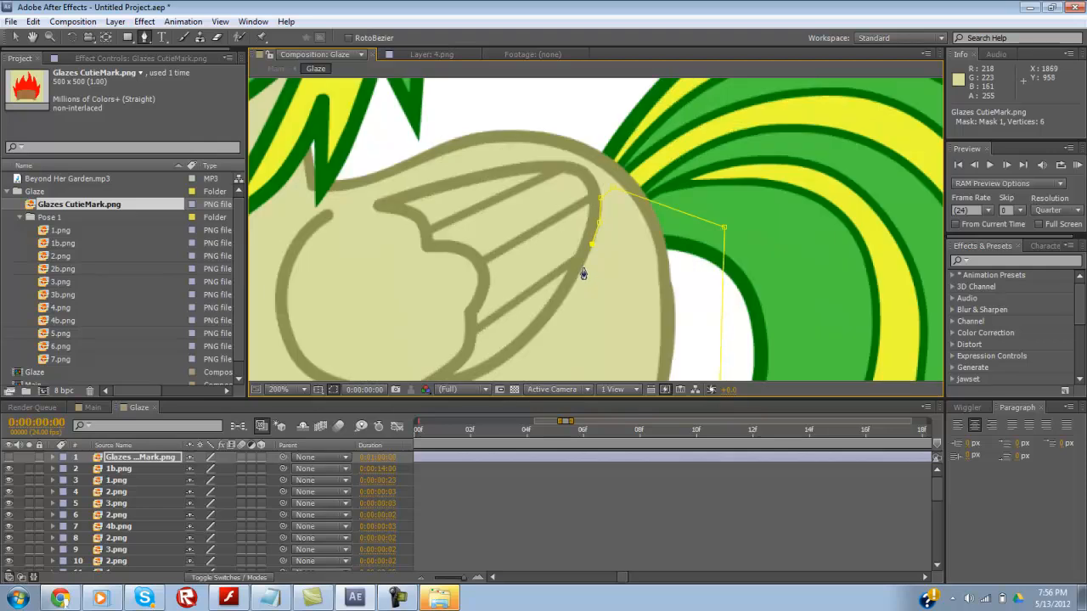
scroll(563, 349, "up", 1)
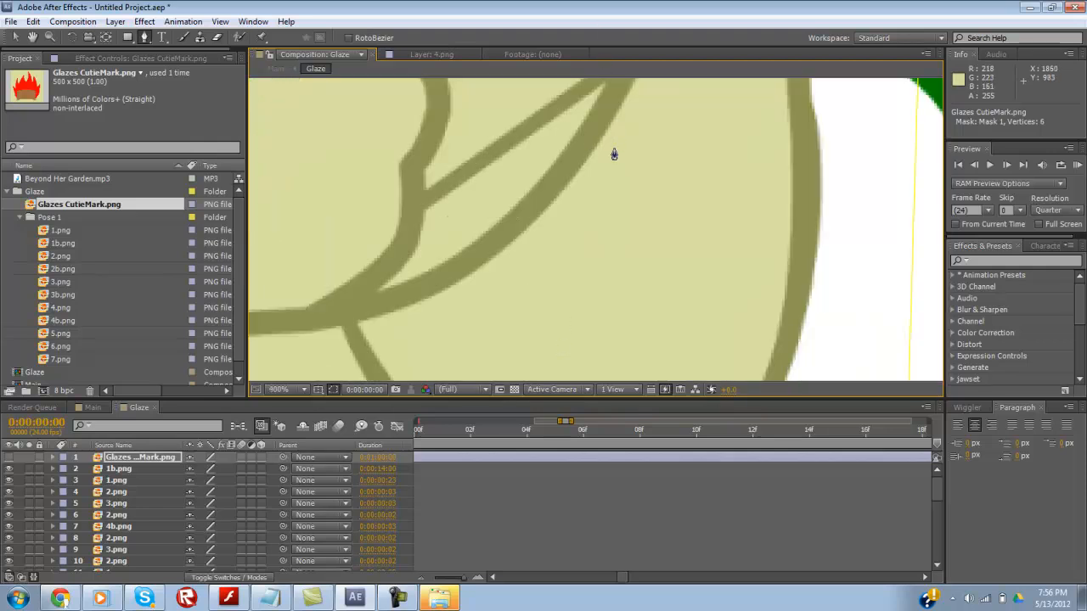
scroll(611, 155, "up", 1)
scroll(613, 151, "down", 2)
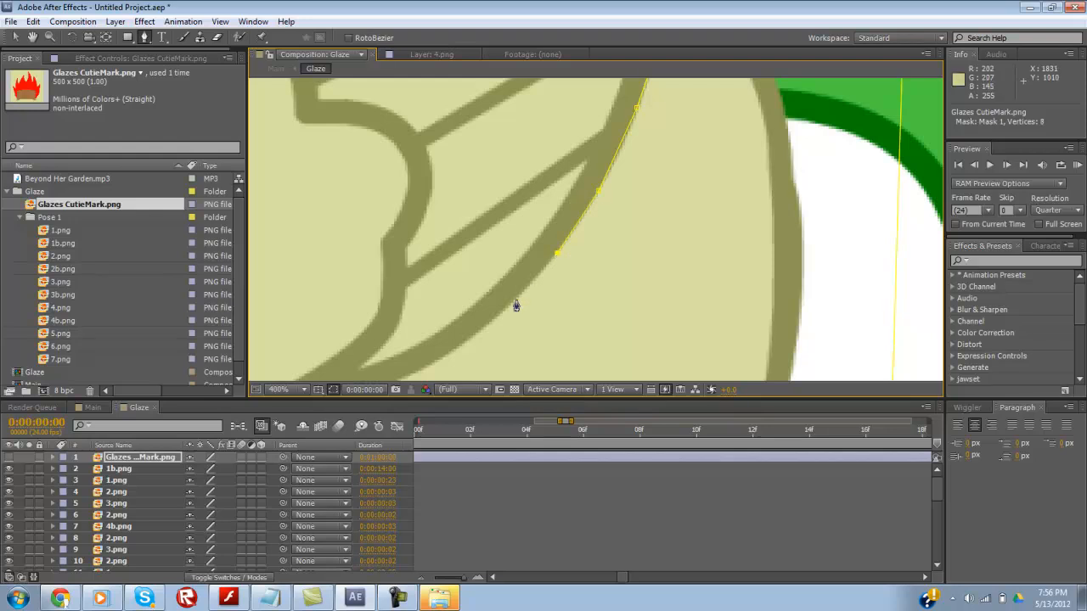
scroll(516, 304, "down", 1)
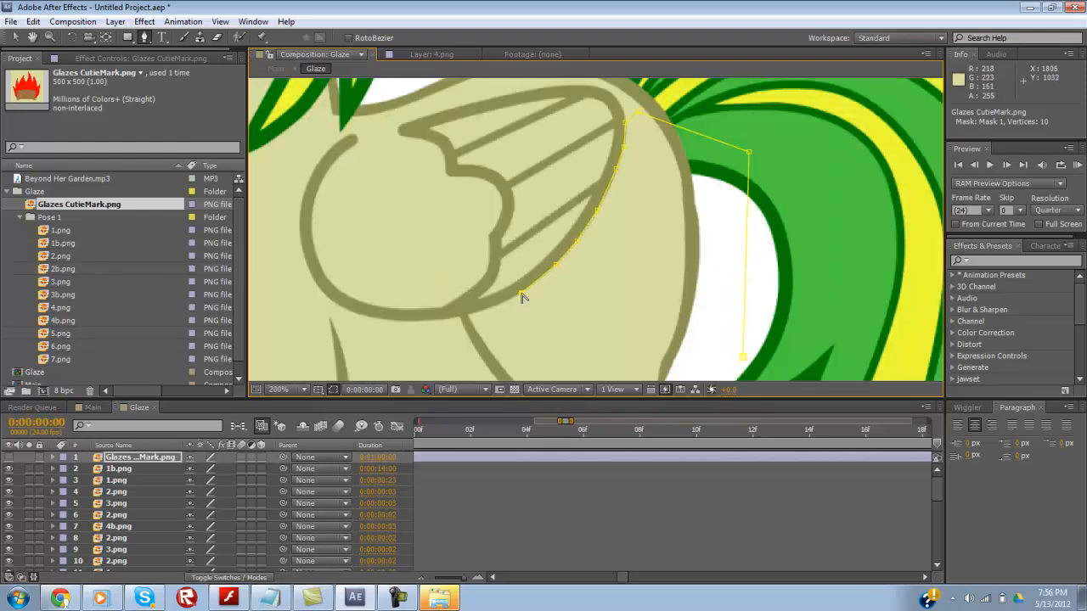
Step: Redo the last mask point at the wing's lower edge and finish the mask outline below the belly and around the thigh
key("ctrl+z")
left_click(533, 284)
key("comma")
left_click(531, 315)
left_click(639, 310)
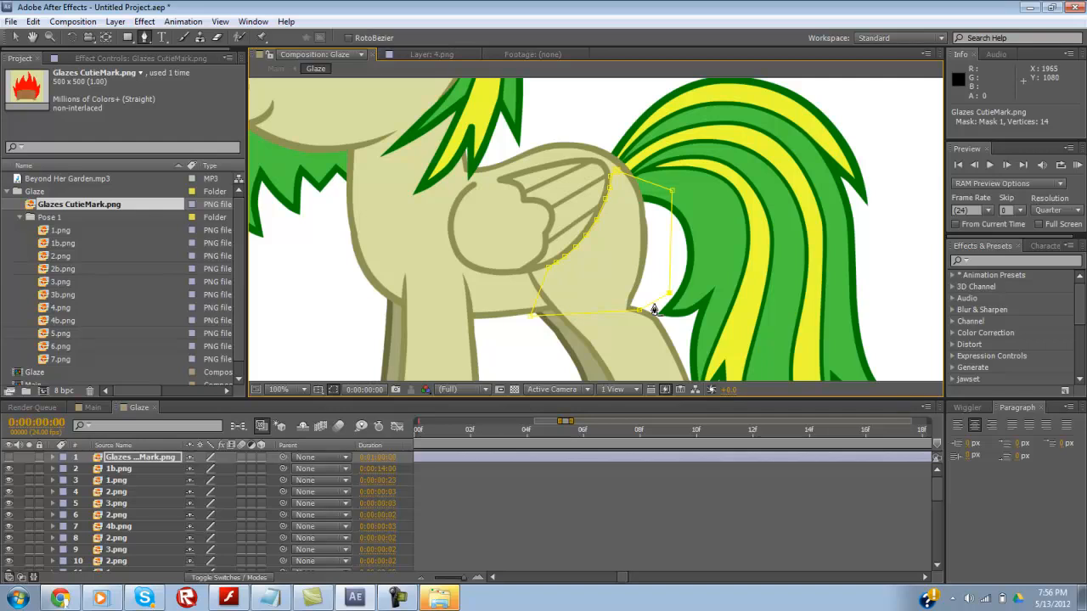
key("v")
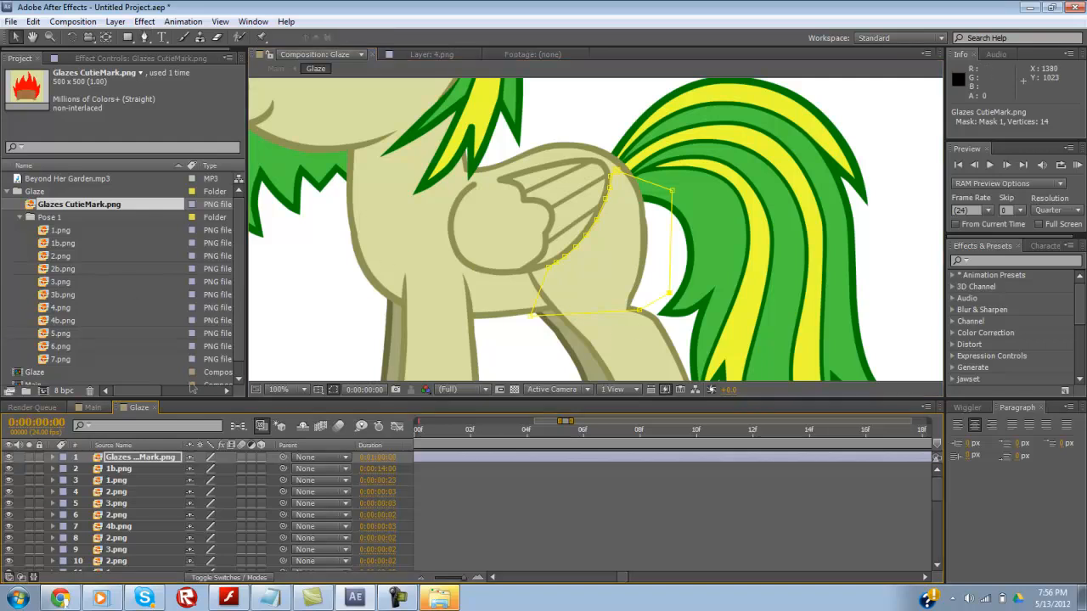
Step: Make the cutie mark layer visible again and inspect its masked edge along the wing
left_click(9, 458)
key("period")
scroll(578, 297, "down", 4)
left_click(601, 233)
scroll(629, 227, "up", 2)
scroll(764, 250, "up", 3)
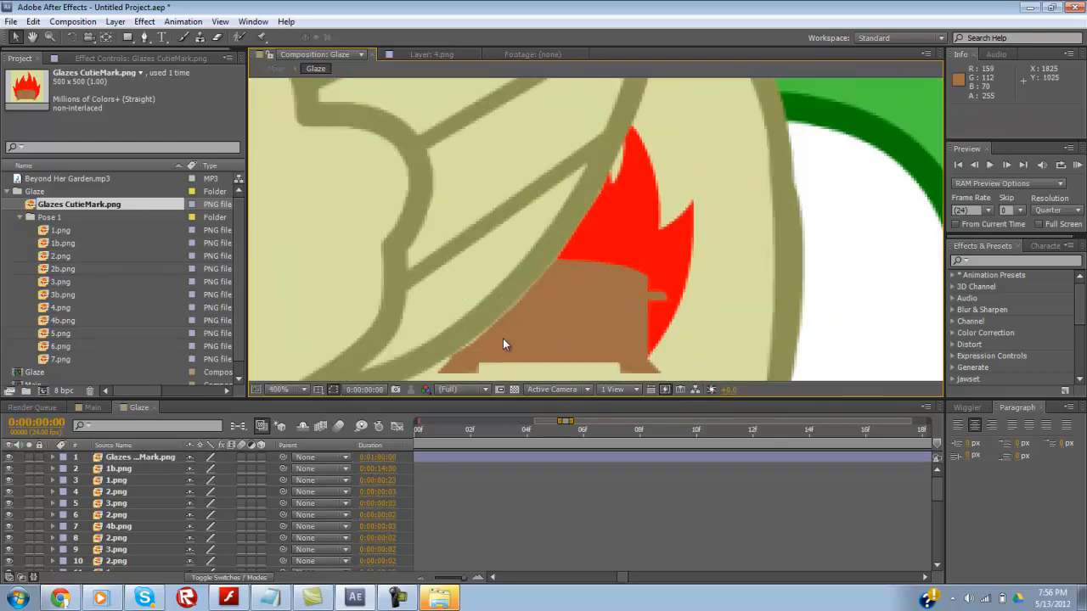
Step: Nudge the lower mask vertices of the cutie mark to line up with the wing's outline
left_click(576, 309)
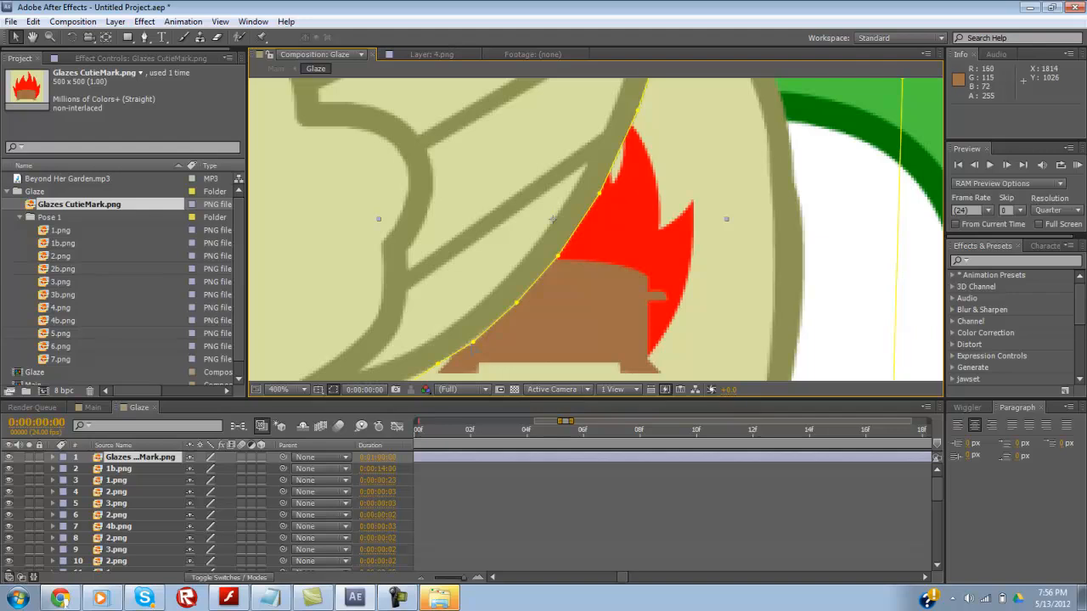
left_click_drag(473, 342, 471, 337)
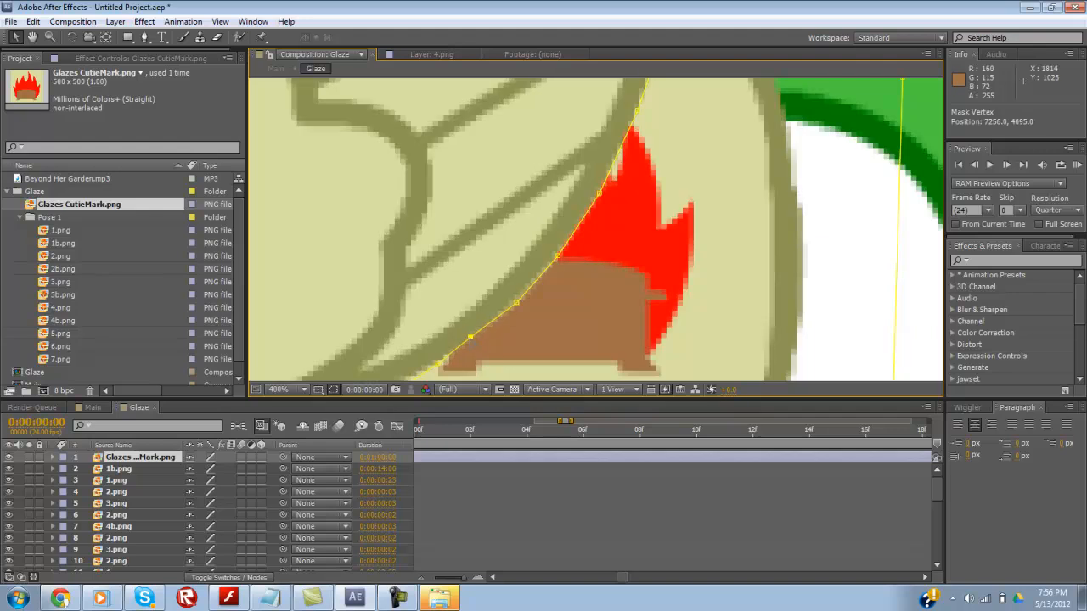
left_click_drag(516, 302, 515, 300)
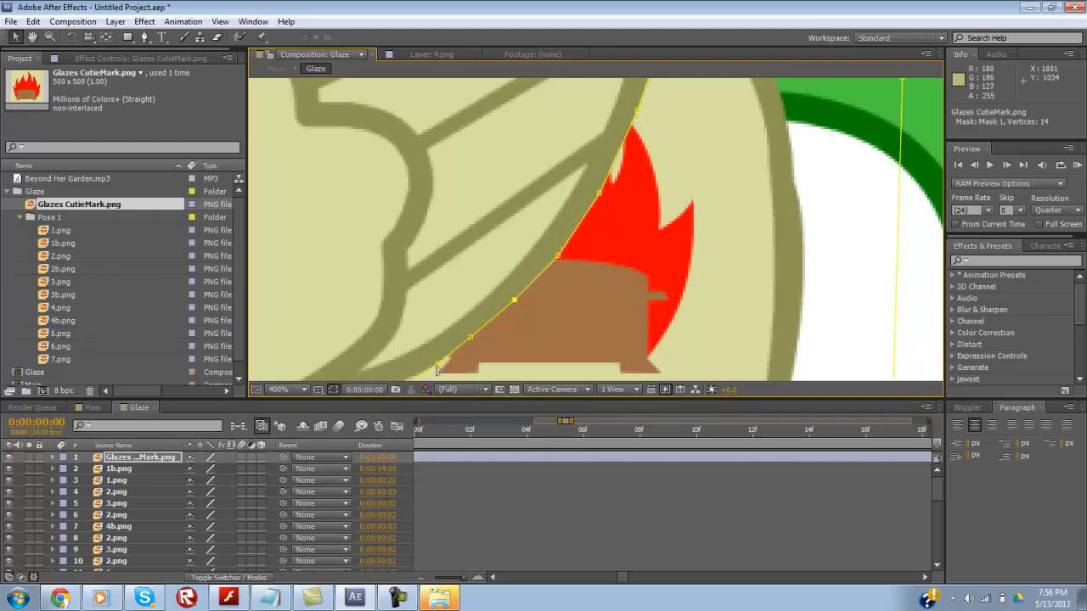
left_click_drag(439, 365, 437, 364)
key("comma")
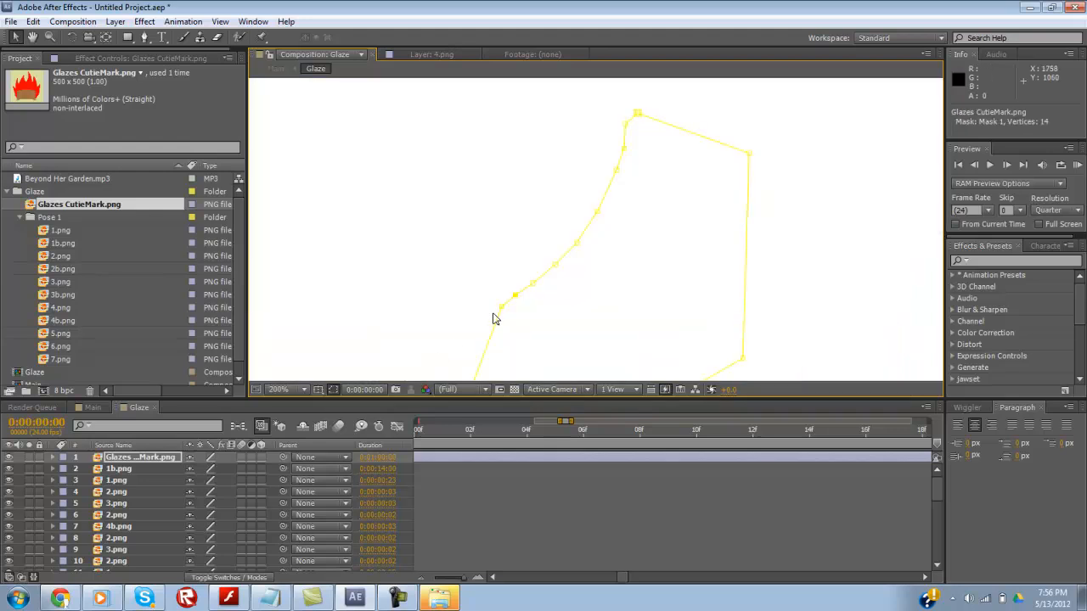
scroll(599, 220, "up", 2)
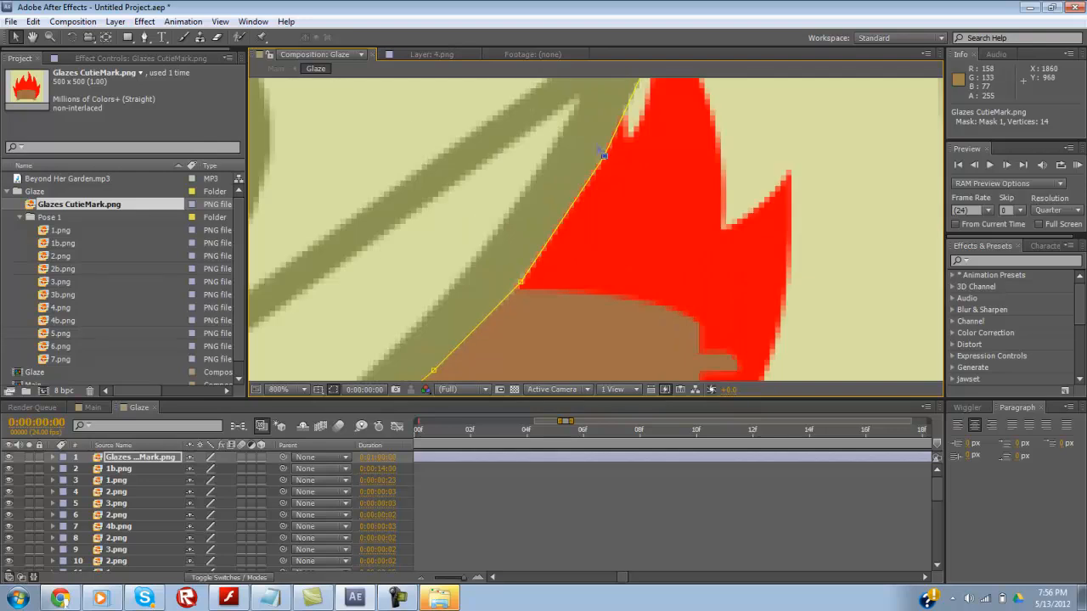
Step: Check the masked cutie mark close up and on the whole pony, and preview the Glaze composition
scroll(614, 173, "down", 4)
scroll(737, 178, "up", 2)
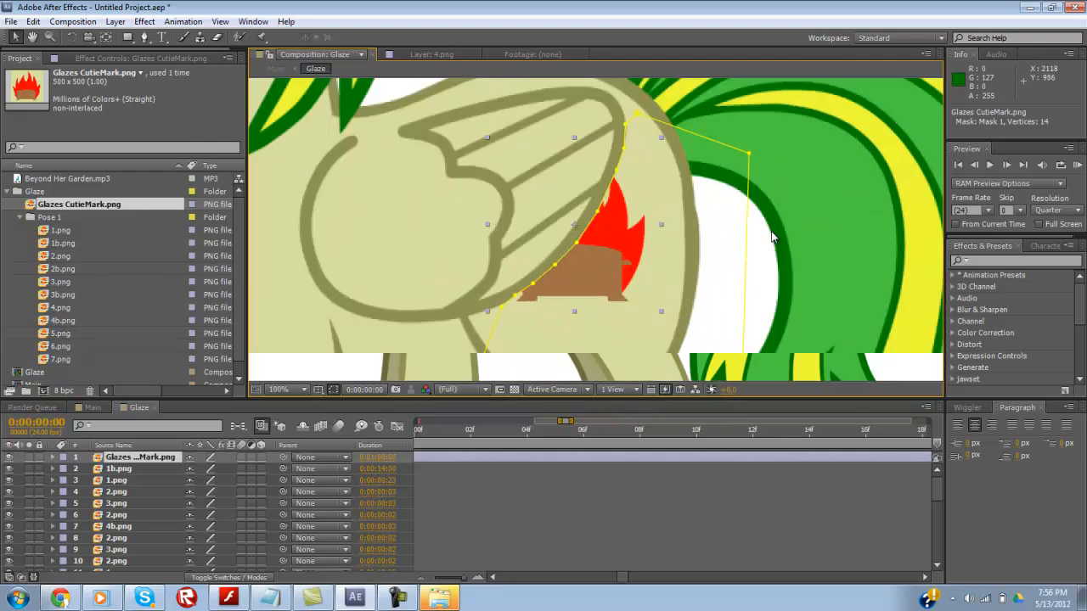
scroll(738, 221, "down", 5)
scroll(737, 240, "up", 9)
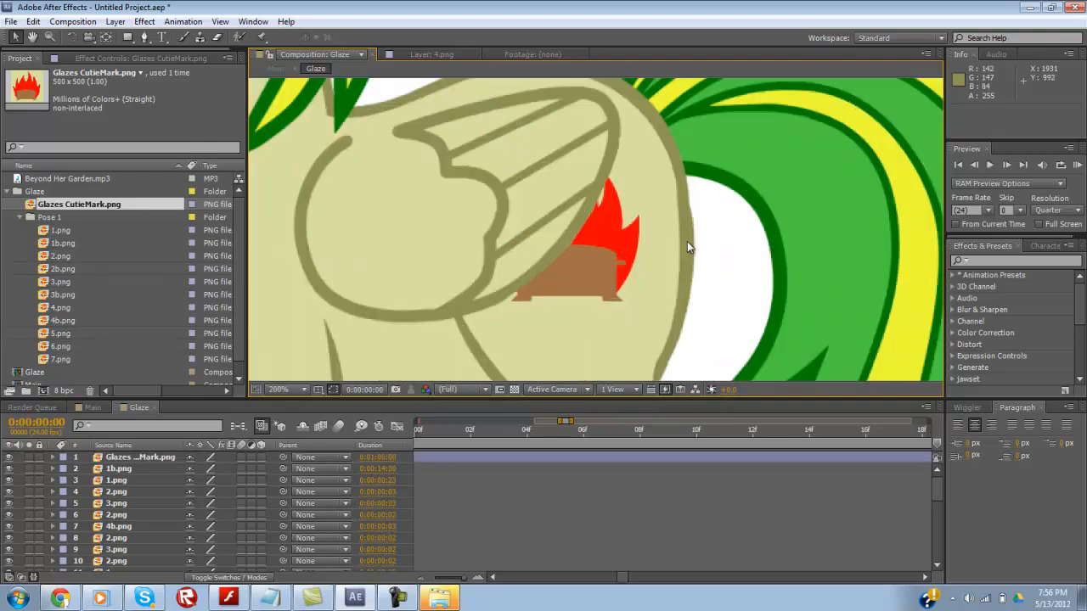
scroll(682, 243, "down", 1)
scroll(676, 248, "down", 4)
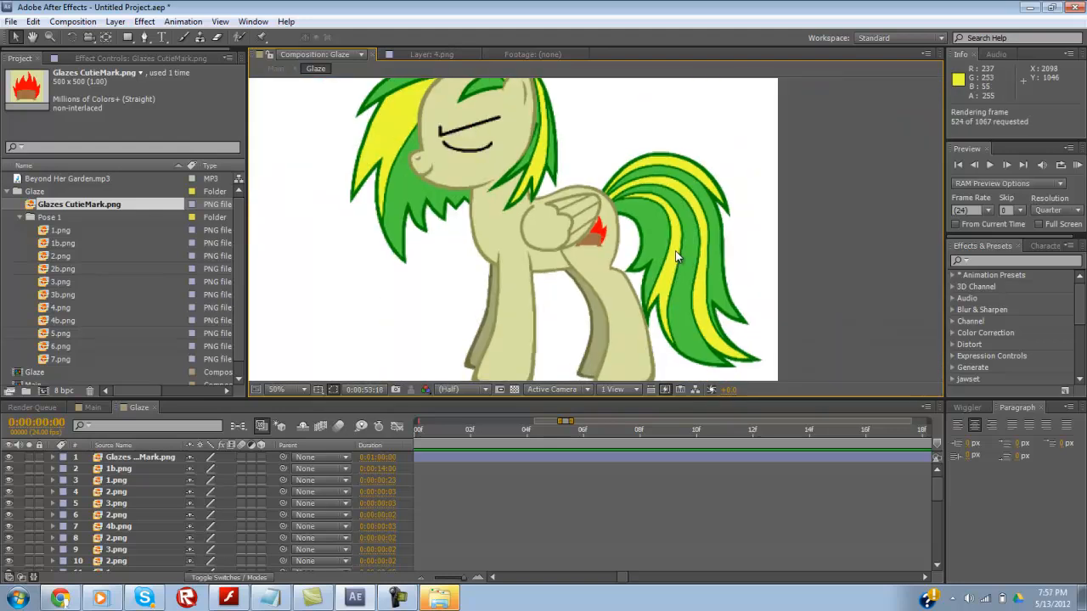
Step: Return to the Main composition, activate the Puppet Pin tool and set the current time back to 0:00:00:00
left_click(92, 408)
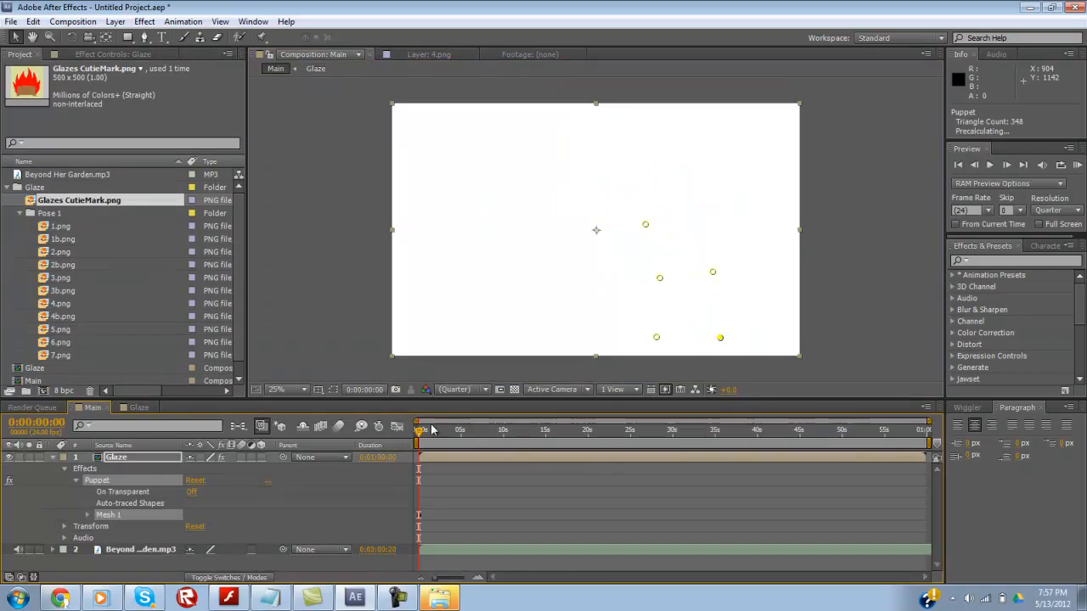
key("ctrl+p")
left_click(457, 430)
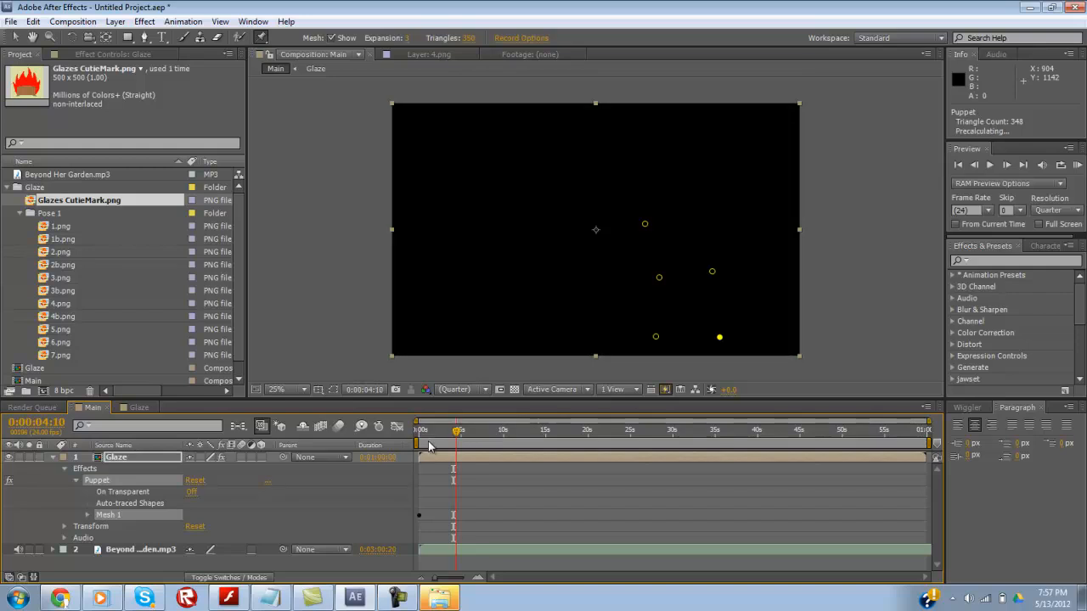
left_click_drag(457, 433, 404, 434)
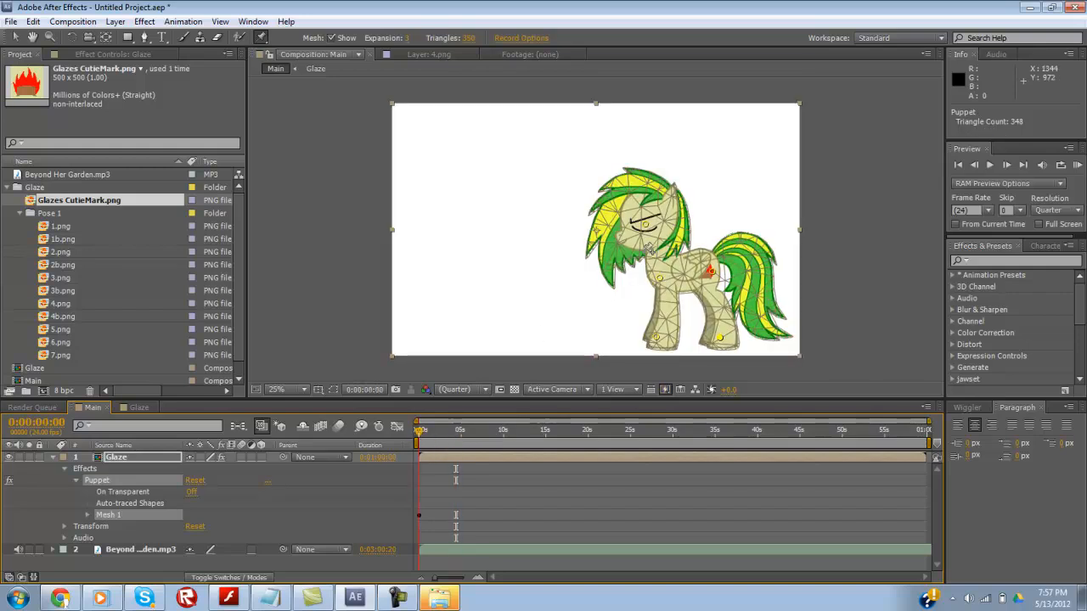
Step: Animate the puppet pin on the pony's head with a gentle sway over roughly the first five seconds
key("period")
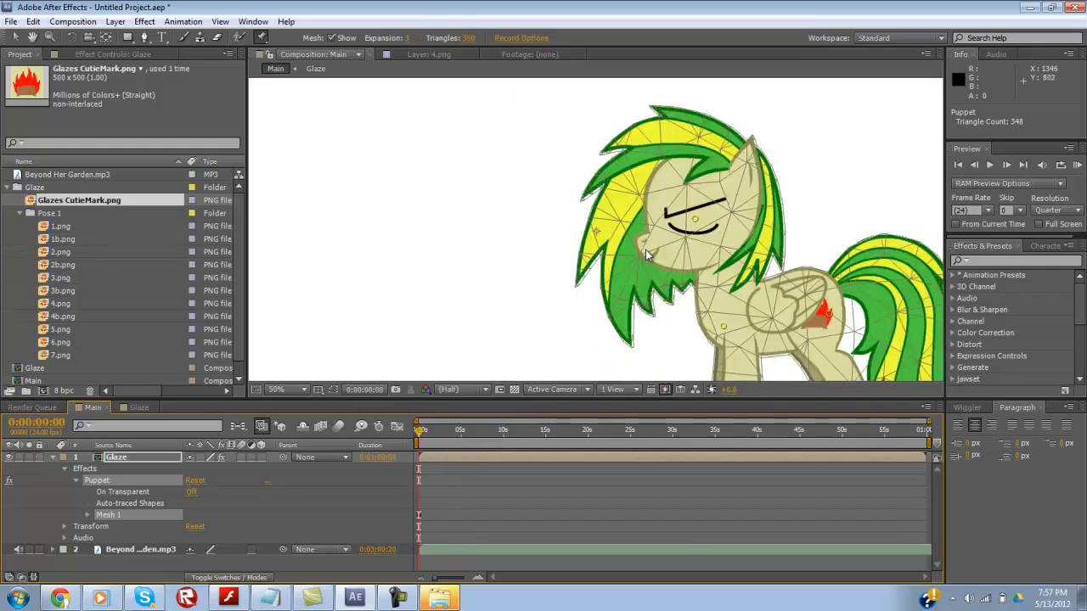
left_click(89, 516)
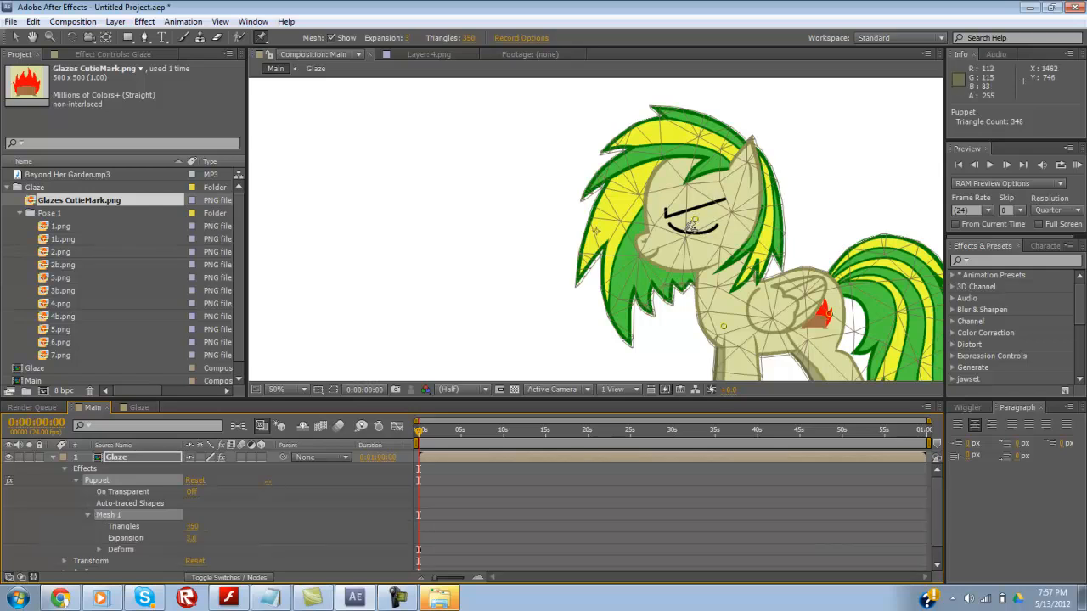
mouse_move(694, 222)
left_mouse_down()
mouse_move(689, 239)
mouse_move(705, 229)
left_mouse_up()
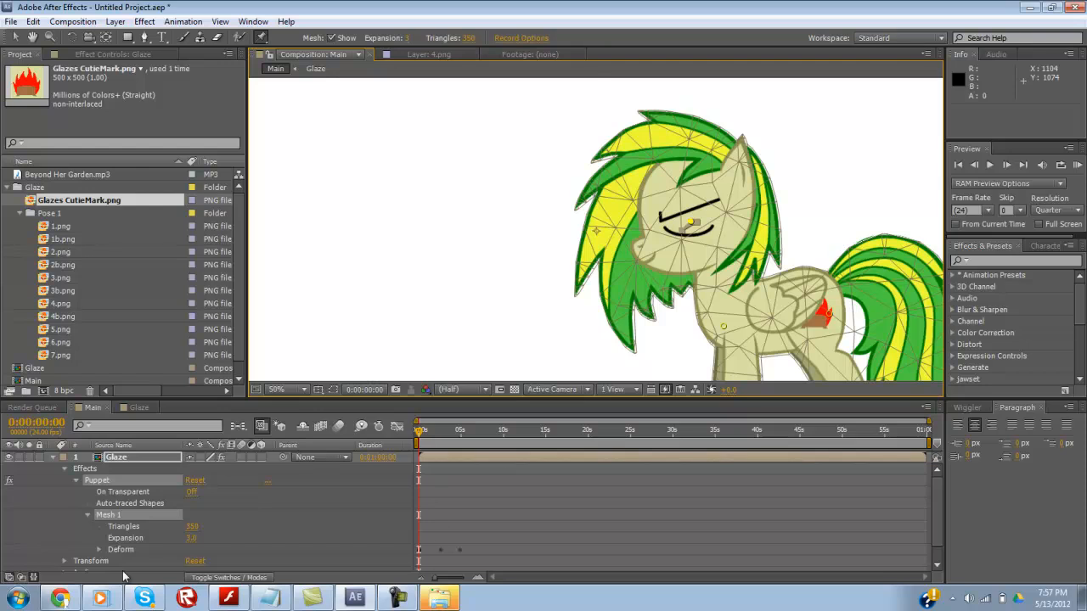
Step: Reveal the head pin's position keyframes under the mesh's Deform properties and preview the sway
left_click(99, 549)
scroll(97, 550, "down", 2)
left_click(110, 530)
key("KP_0")
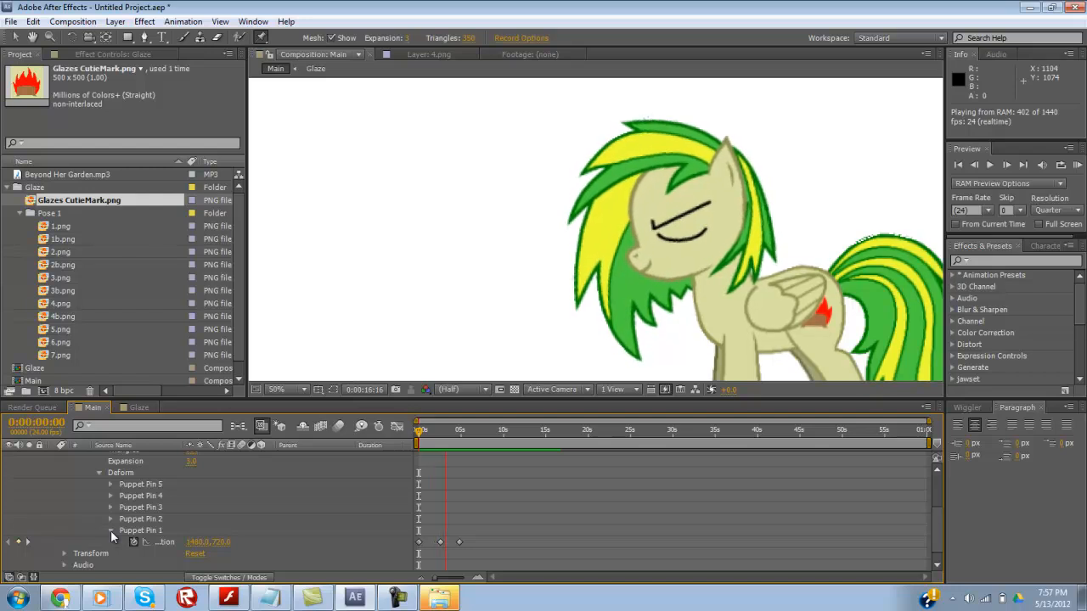
key("space")
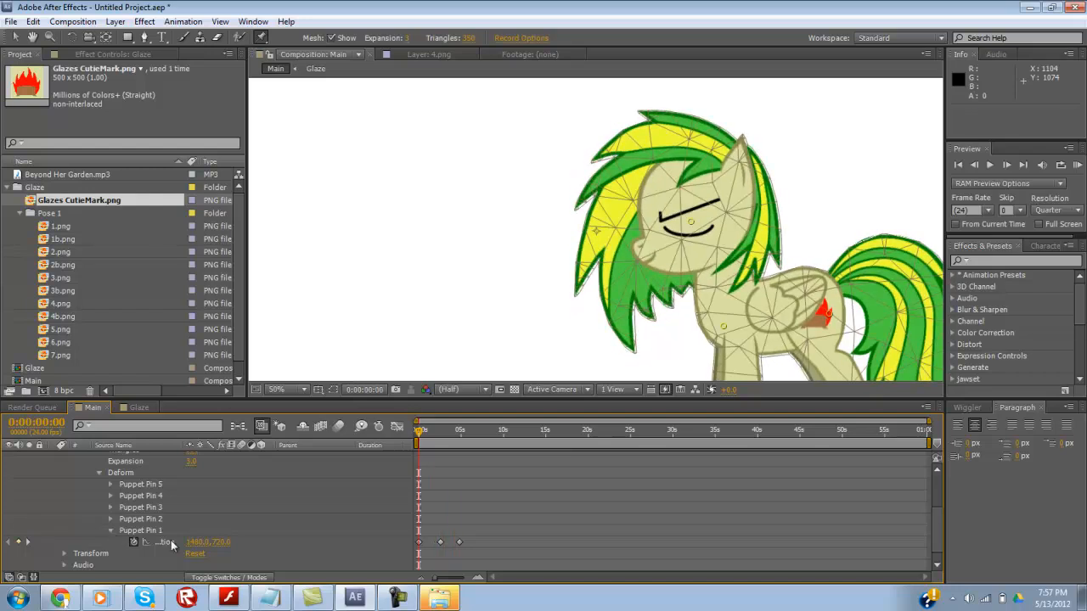
Step: Copy the three Puppet Pin 1 position keyframes and paste them at 0:00:04:20
left_click(28, 543)
left_click(28, 542)
left_click_drag(477, 532, 417, 553)
key("ctrl+v")
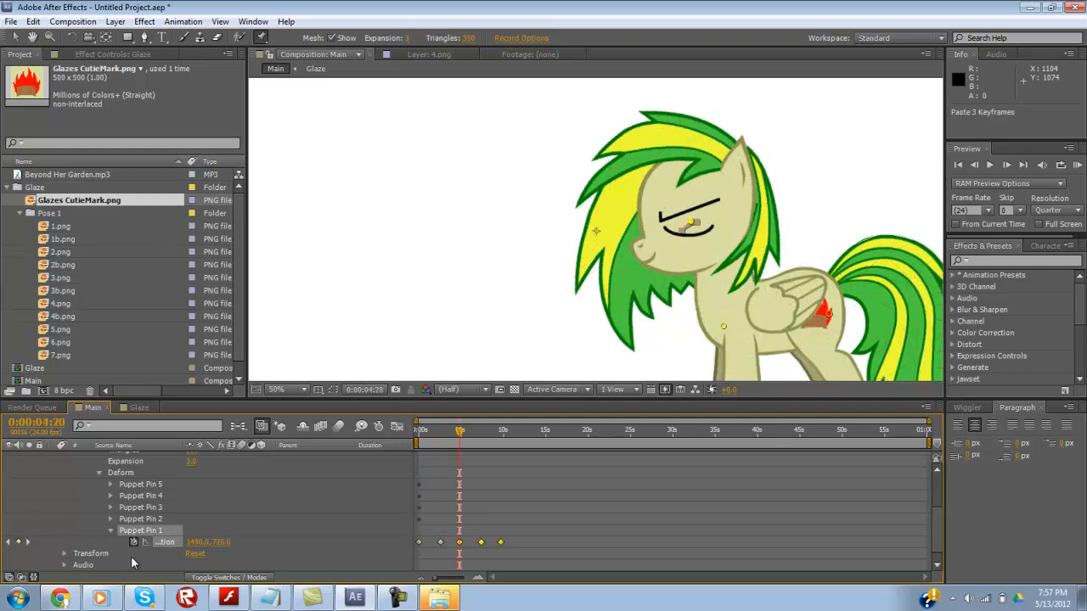
left_click(26, 543)
left_click(27, 543)
key("ctrl+v")
left_click(27, 543)
key("ctrl+z")
key("z")
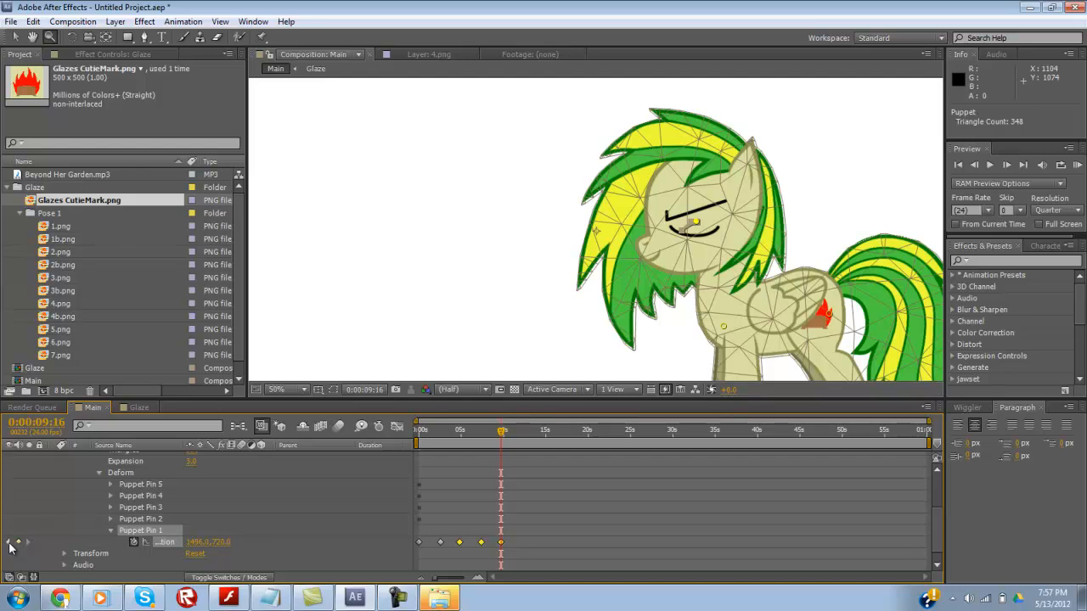
left_click(10, 543)
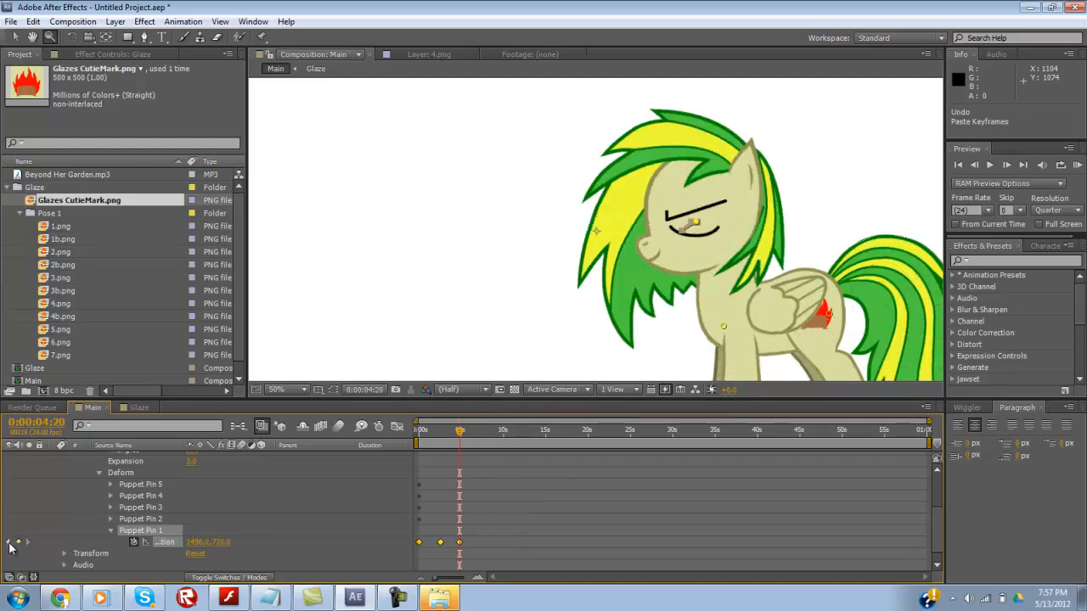
Step: Copy all five Puppet Pin 1 position keyframes and paste them at the last keyframe, 0:00:09:16
left_click(28, 542)
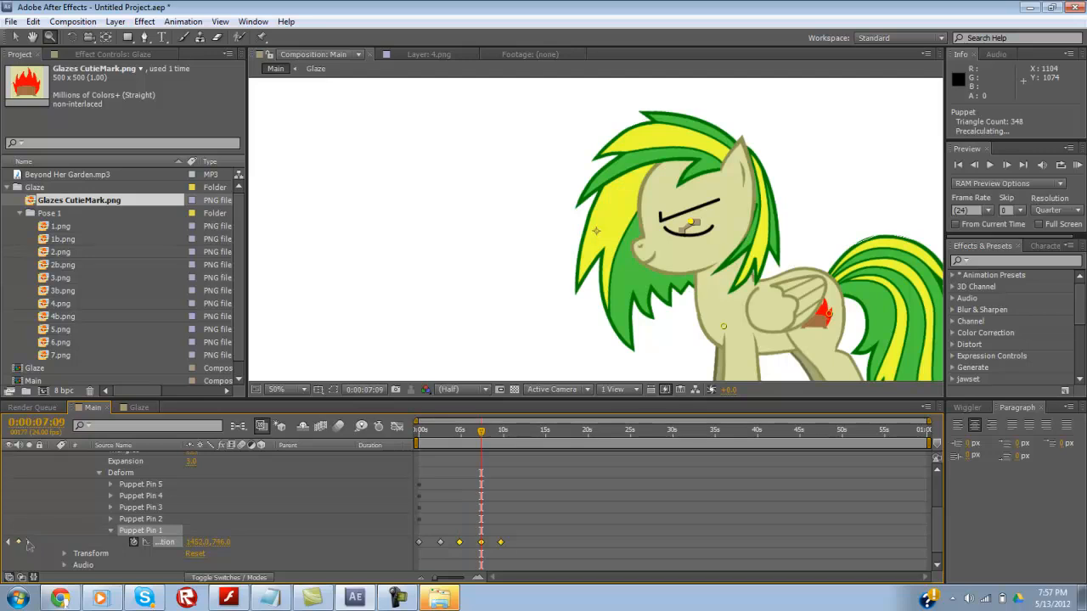
left_click(28, 543)
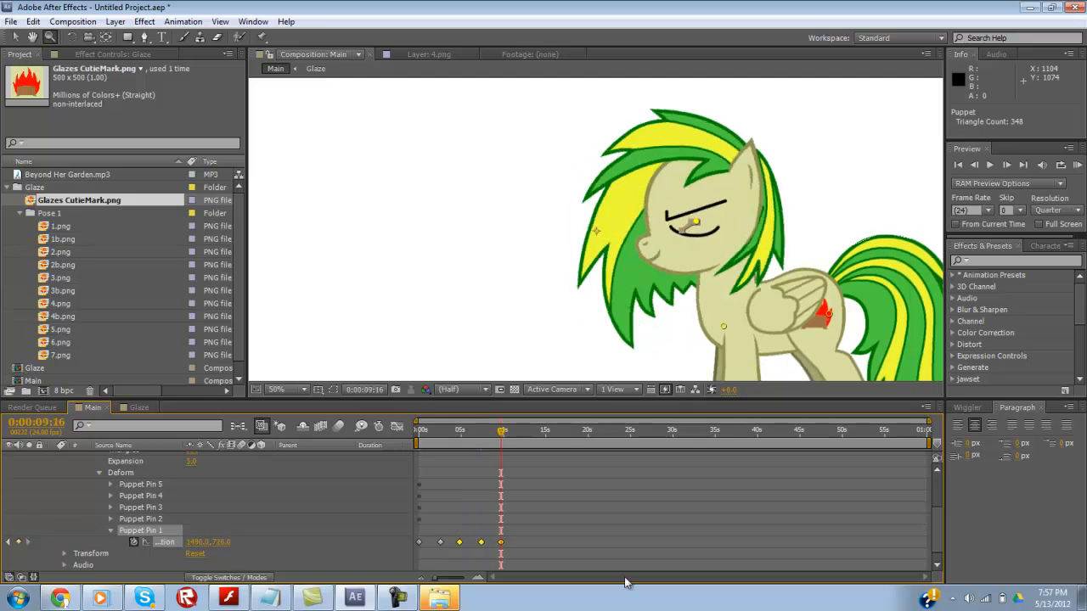
left_click_drag(536, 522, 414, 562)
key("ctrl+c")
key("ctrl+v")
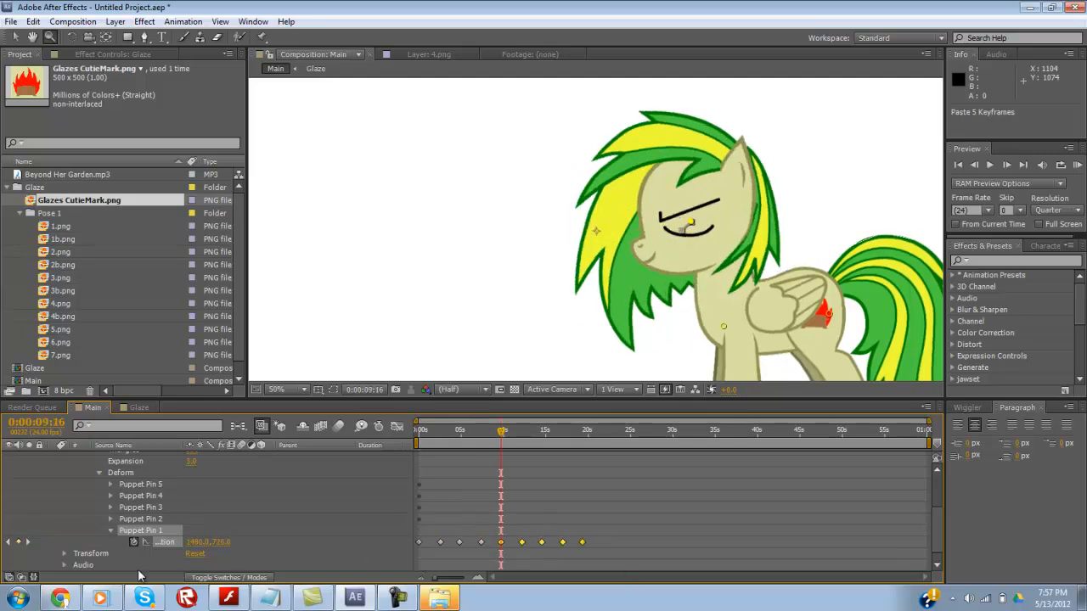
Step: Copy all nine Puppet Pin 1 position keyframes, paste them at 0:00:19:08 and preview the repeated sway
left_click(591, 428)
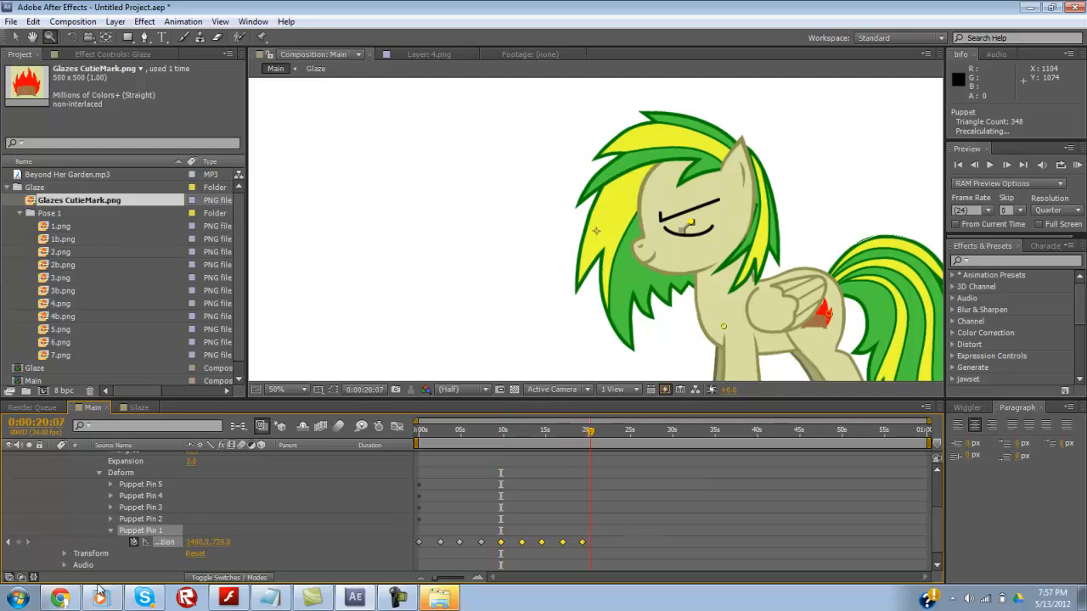
left_click(8, 542)
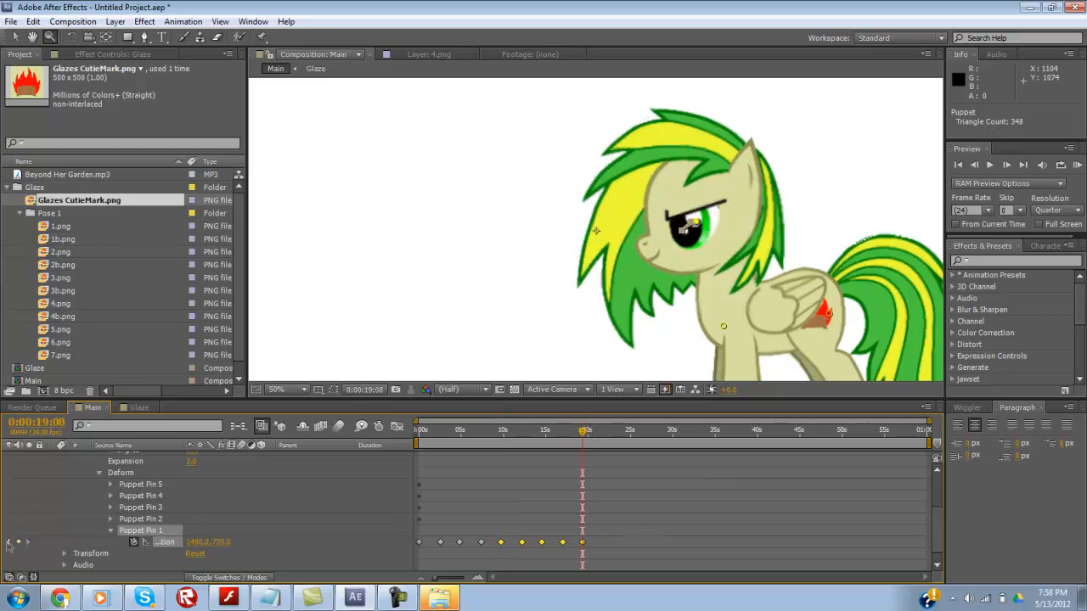
left_click_drag(671, 520, 415, 576)
key("ctrl+c")
key("ctrl+v")
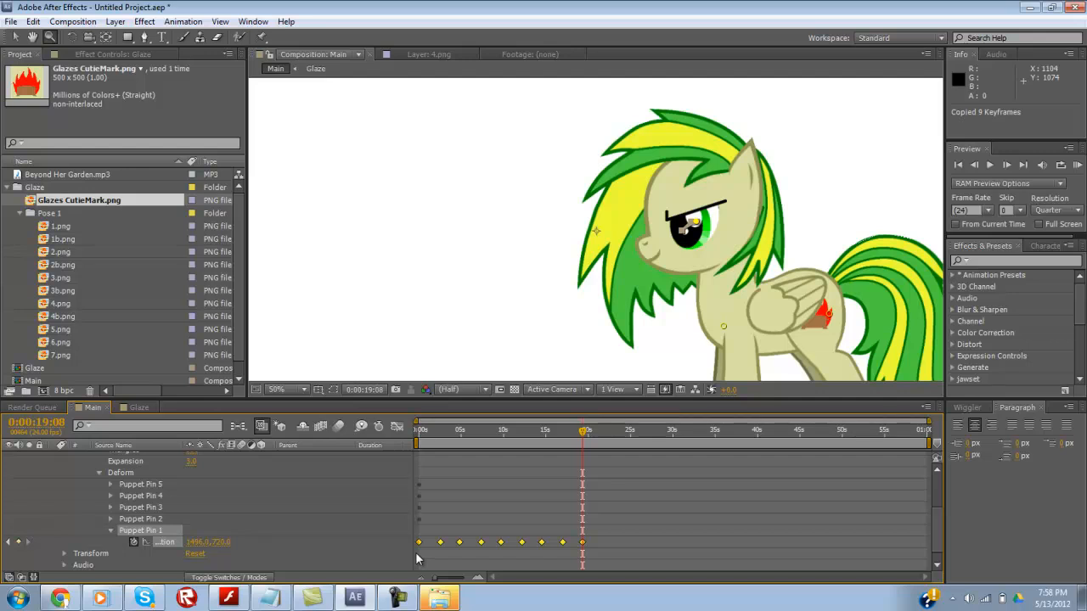
key("KP_0")
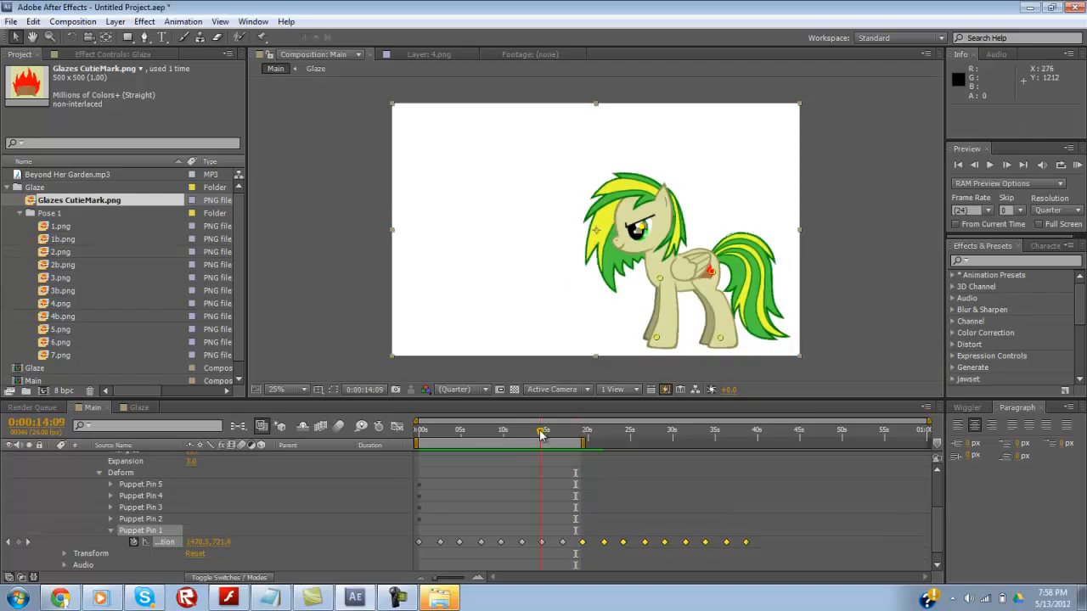
Step: Set the puppet mesh's Expansion to 5 with the current time at 0:00:00:00 and preview the result
left_click_drag(541, 435, 344, 434)
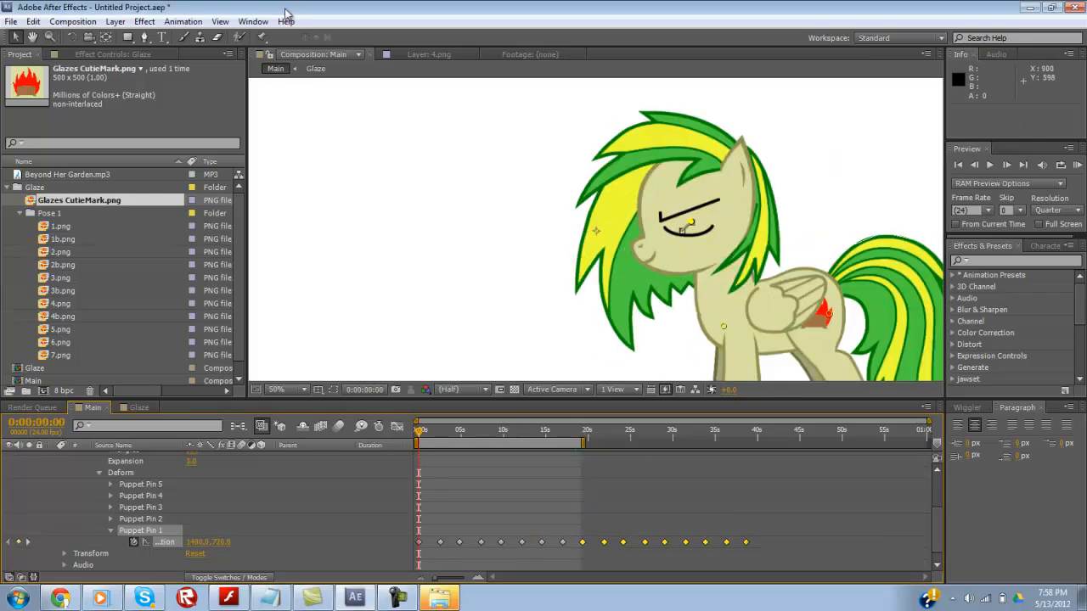
key("ctrl+p")
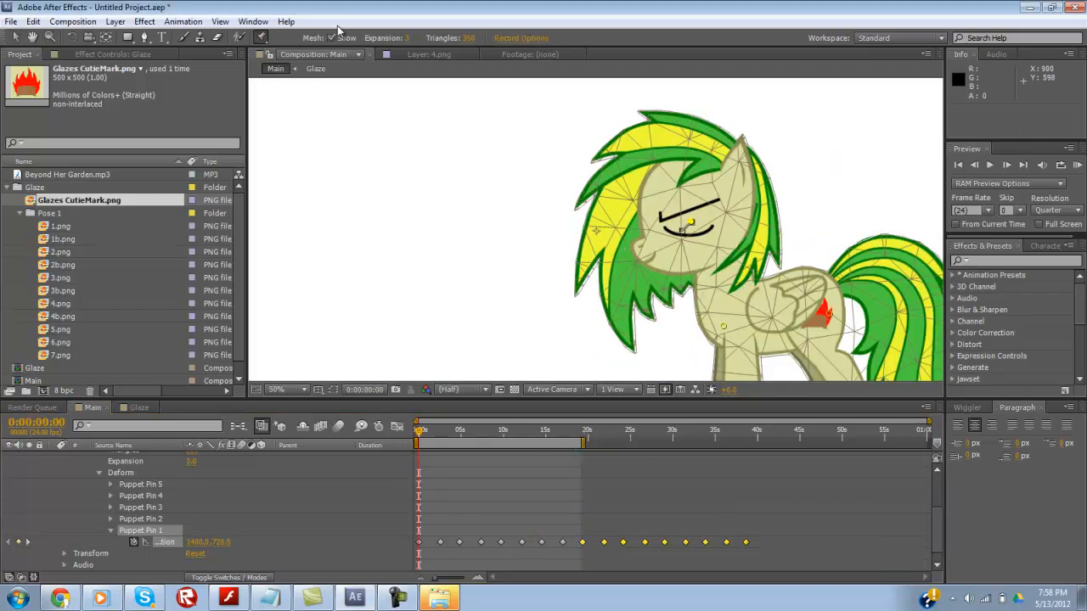
type("5")
key("Return")
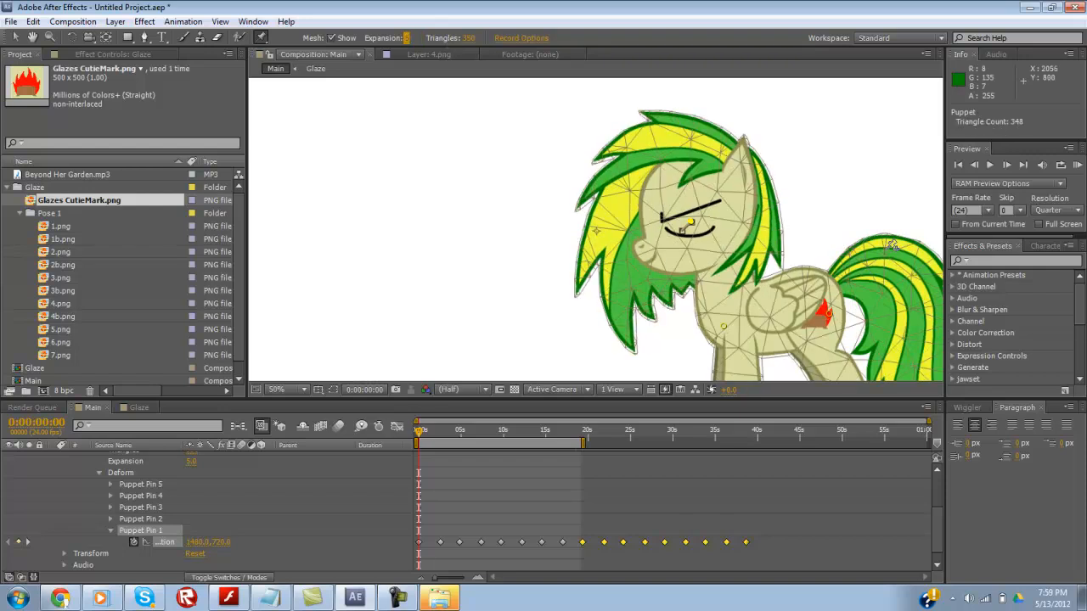
key("KP_0")
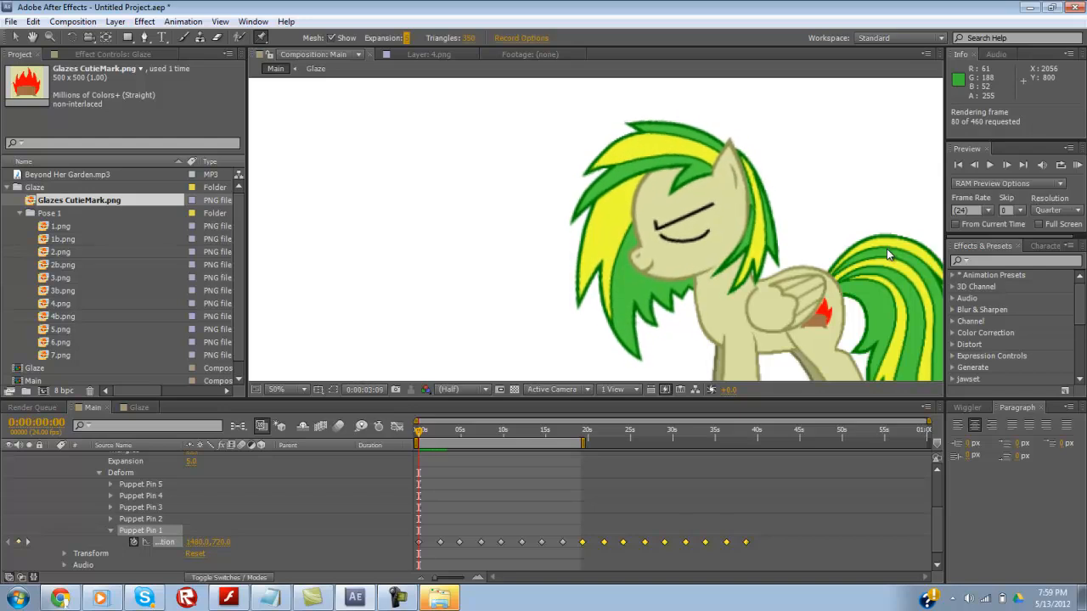
key("space")
Step: Switch to the Selection tool, show only about the first 20 seconds in the timeline and collapse the Glaze layer's properties
key("comma")
key("v")
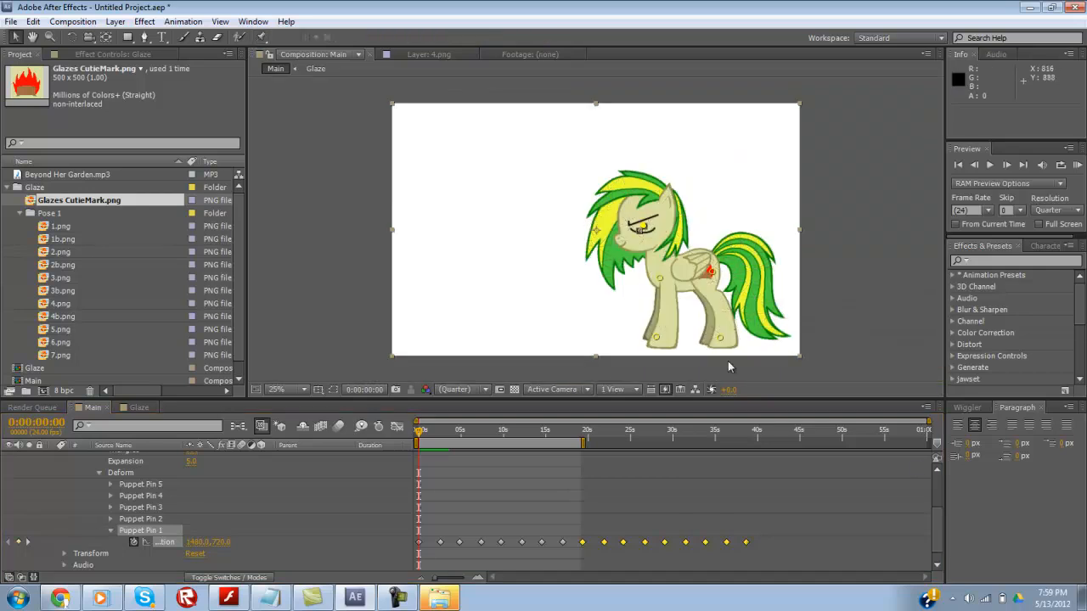
left_click_drag(929, 422, 587, 439)
key("comma")
scroll(208, 489, "up", 3)
left_click(53, 457)
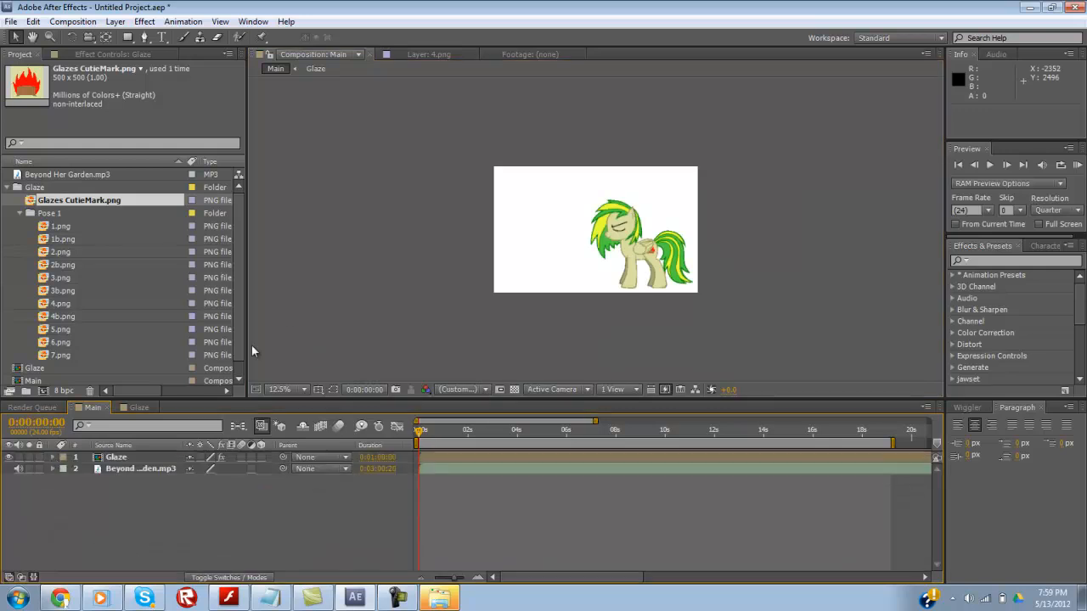
Step: Create a composition-sized solid in black (000000) and place it directly beneath the Glaze layer
right_click(344, 300)
mouse_move(378, 306)
left_click(578, 344)
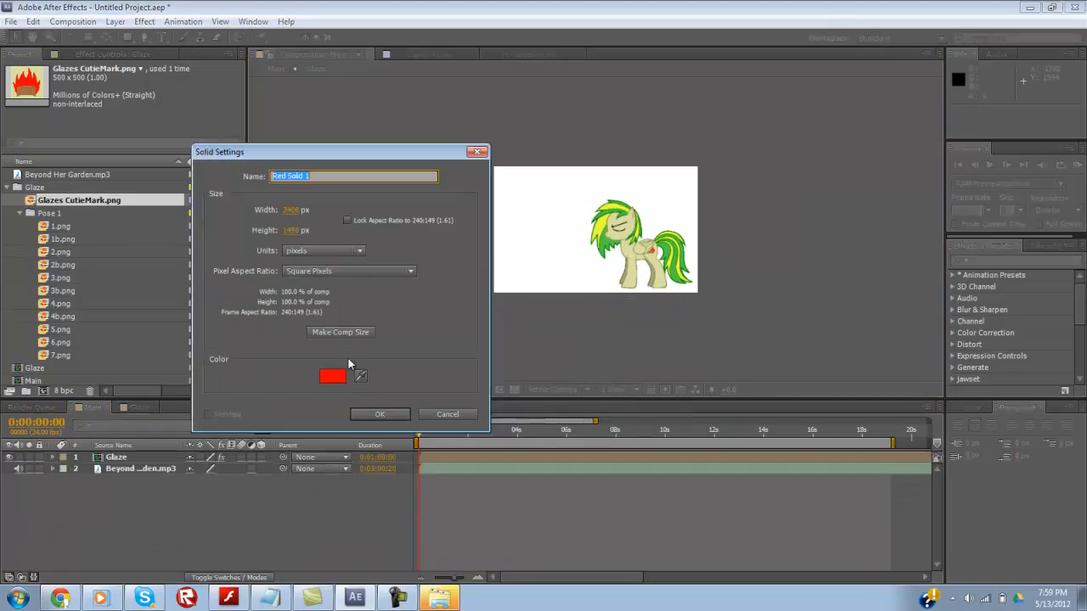
left_click(333, 376)
left_click_drag(300, 306, 356, 367)
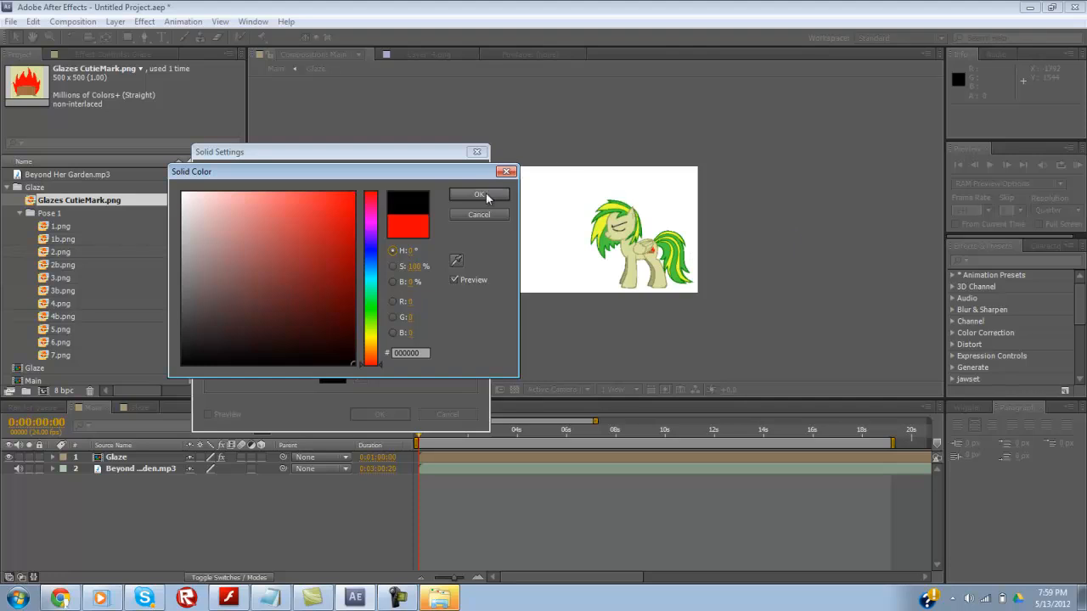
left_click(479, 195)
left_click(380, 415)
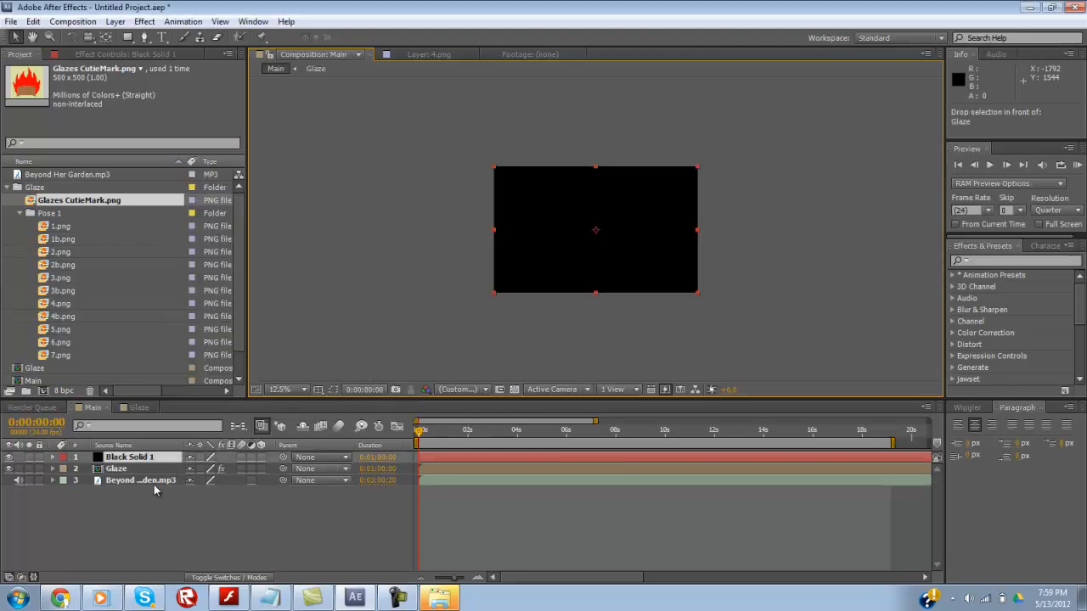
left_click_drag(128, 457, 151, 477)
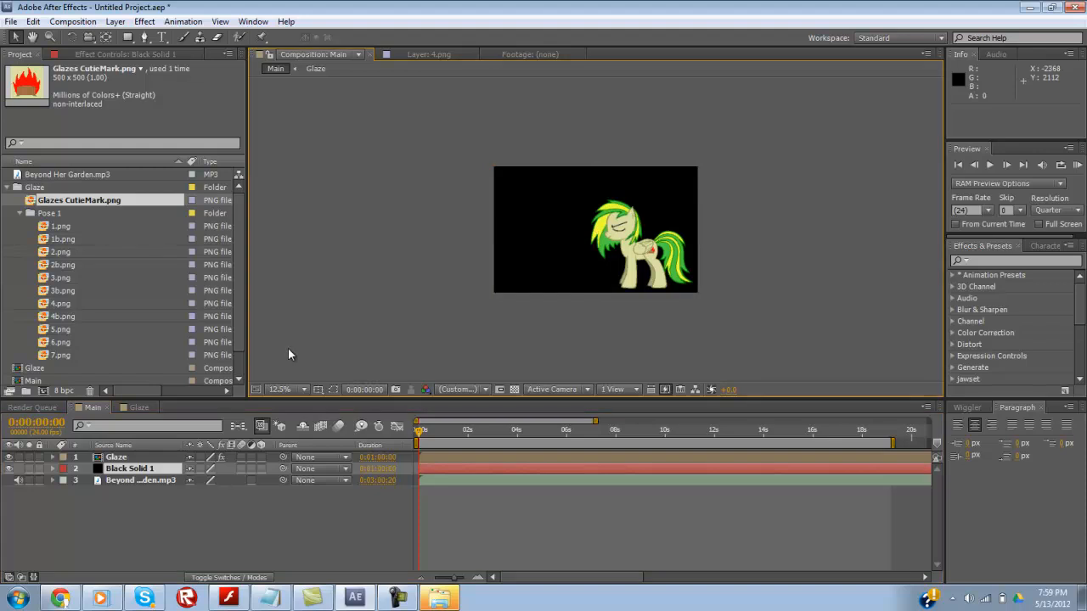
Step: Enlarge the Glaze layer to about 194% and place it at about 1928, 681, partly outside the frame's right edge
left_click(651, 266)
left_click_drag(651, 265, 769, 273)
left_click_drag(589, 176, 508, 124)
mouse_move(836, 275)
left_mouse_down()
mouse_move(768, 273)
mouse_move(822, 280)
left_mouse_up()
left_click_drag(496, 127, 481, 122)
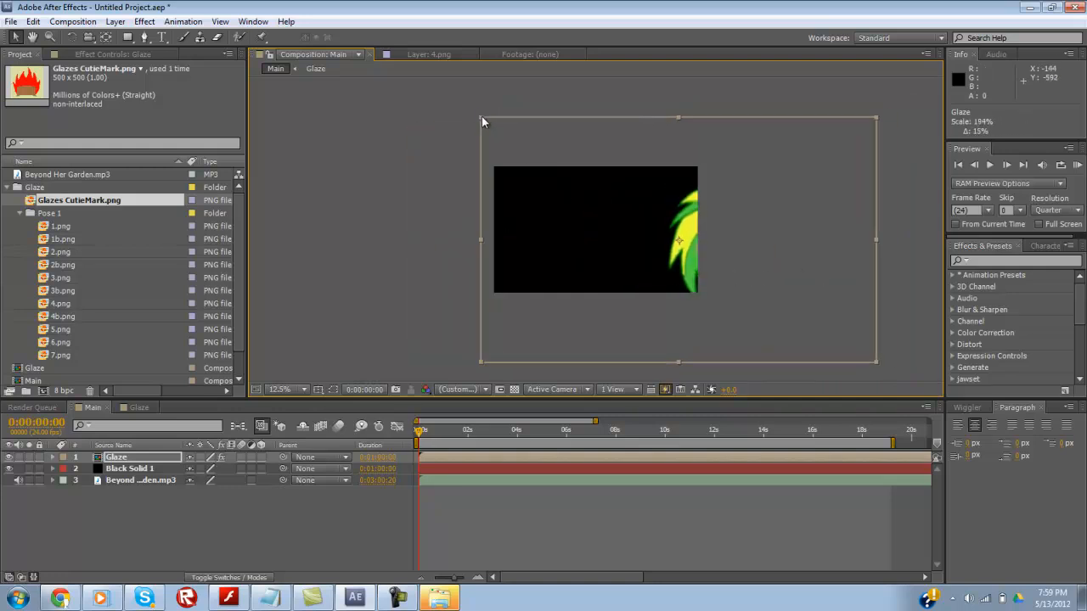
left_click_drag(834, 289, 812, 272)
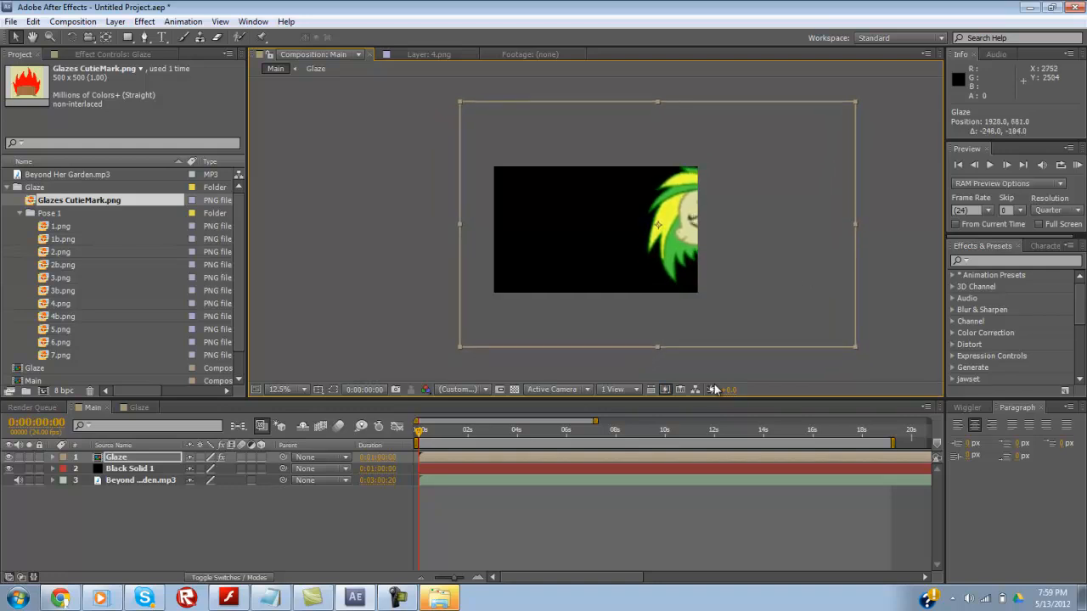
Step: Enable Position and Scale keyframing in the Glaze layer's Transform properties at 0:00:00:00
left_click(70, 513)
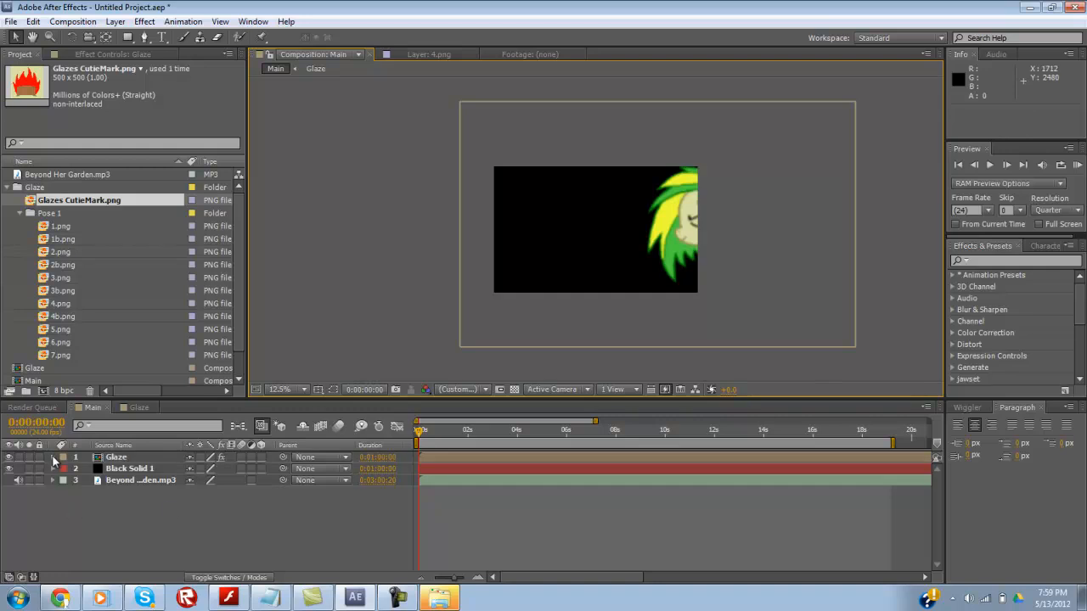
left_click(53, 457)
left_click(65, 468)
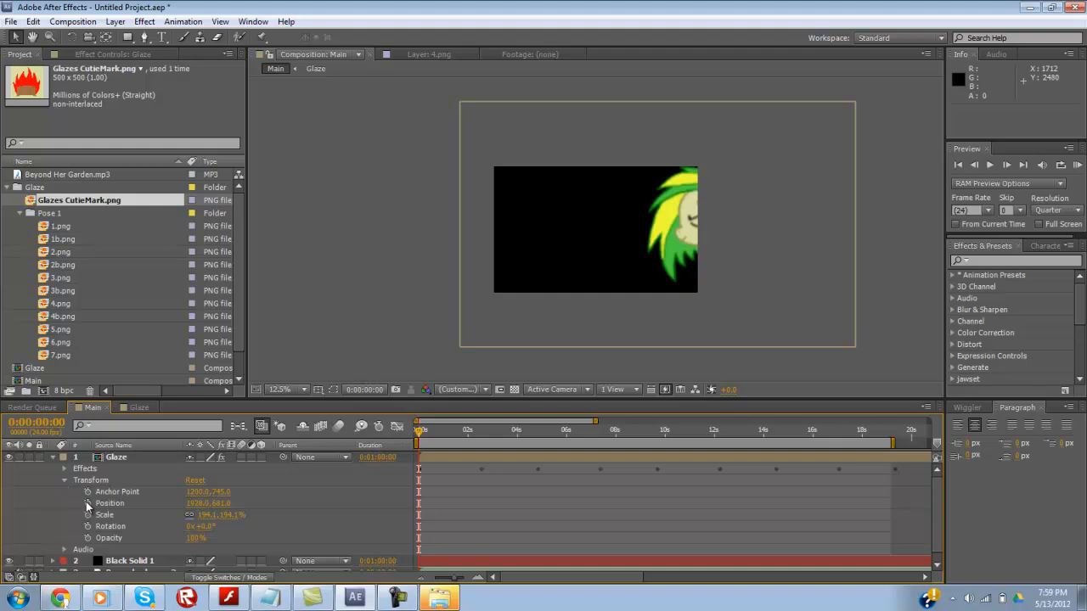
left_click(87, 504)
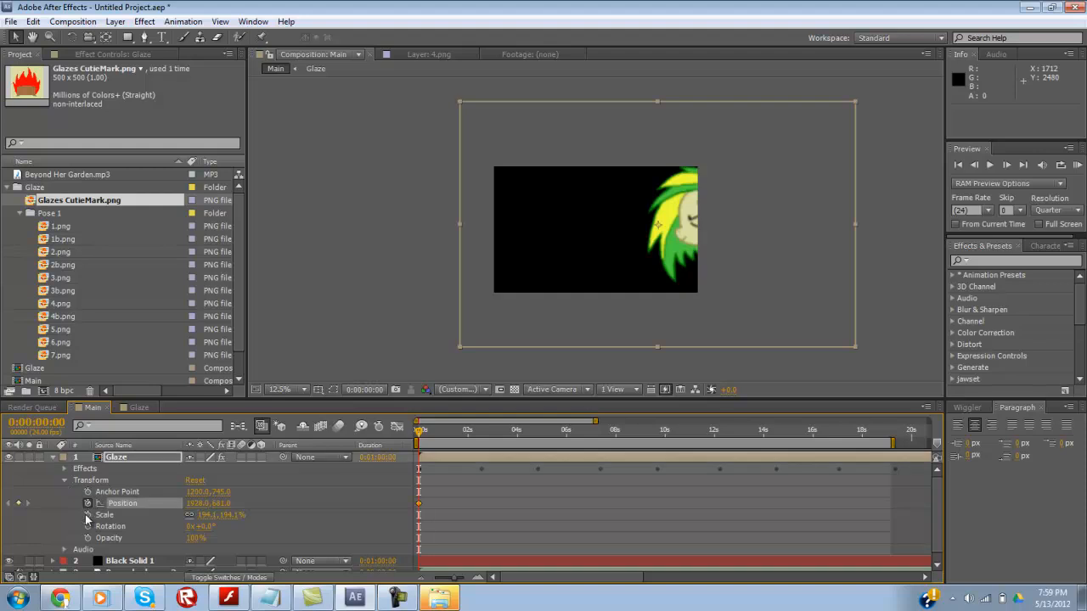
left_click(87, 515)
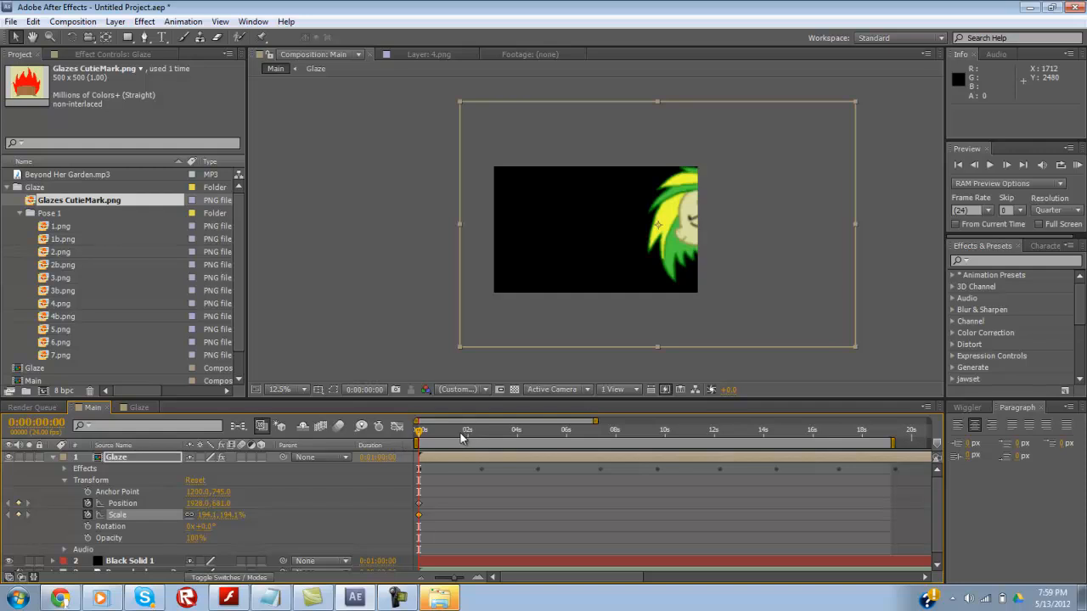
Step: At 0:00:19:05, keyframe the Glaze layer at position 120, 1057 and about 106% scale, and scrub through the motion
left_click_drag(527, 441, 891, 464)
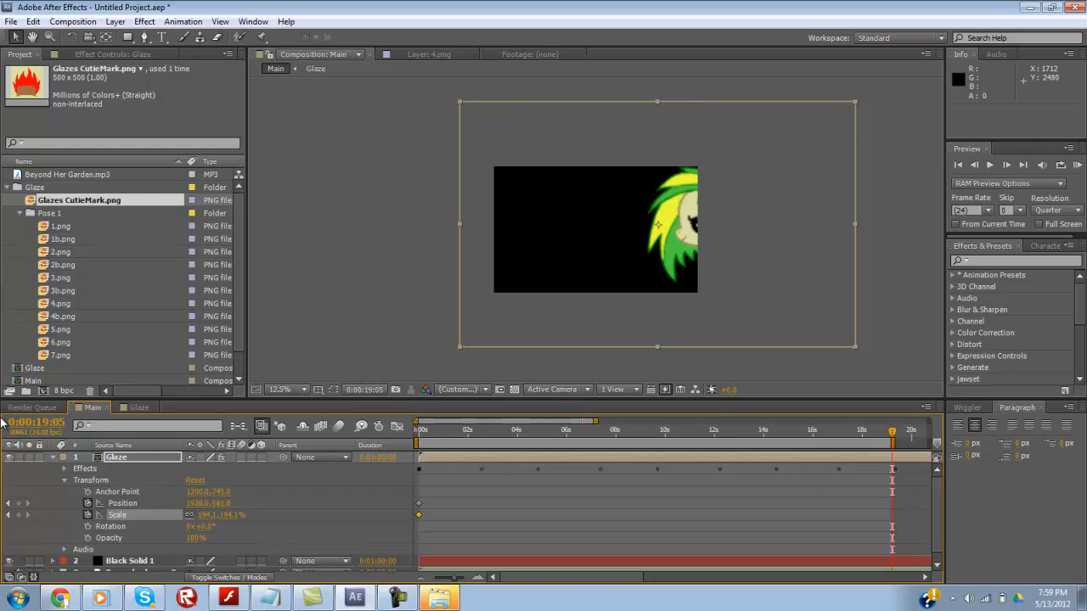
left_click(18, 504)
left_click_drag(647, 311, 498, 337)
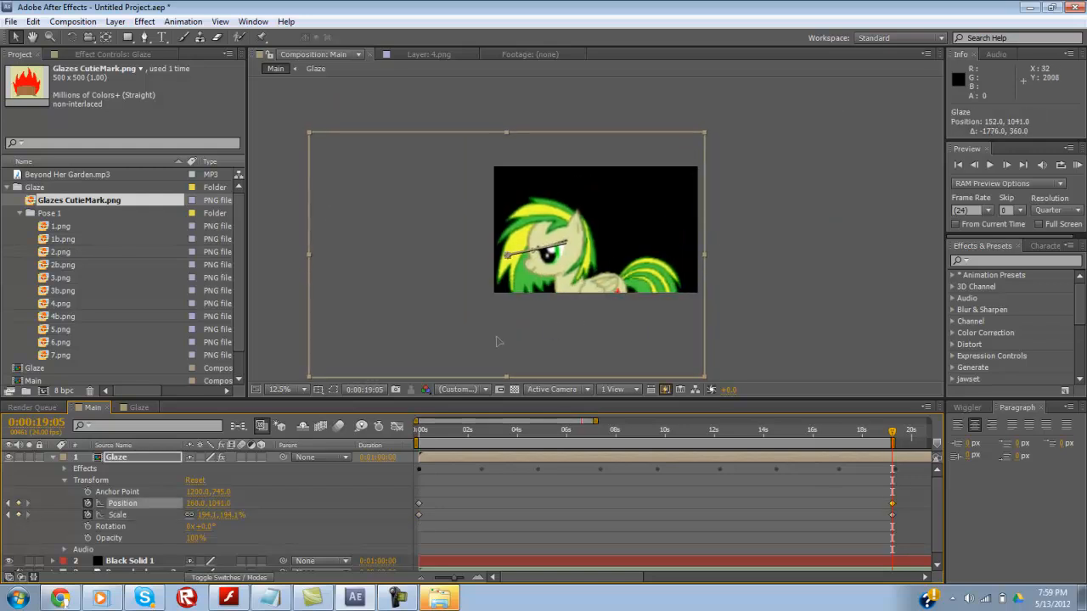
left_click_drag(308, 132, 379, 187)
mouse_move(563, 274)
left_mouse_down()
mouse_move(553, 272)
mouse_move(561, 276)
left_mouse_up()
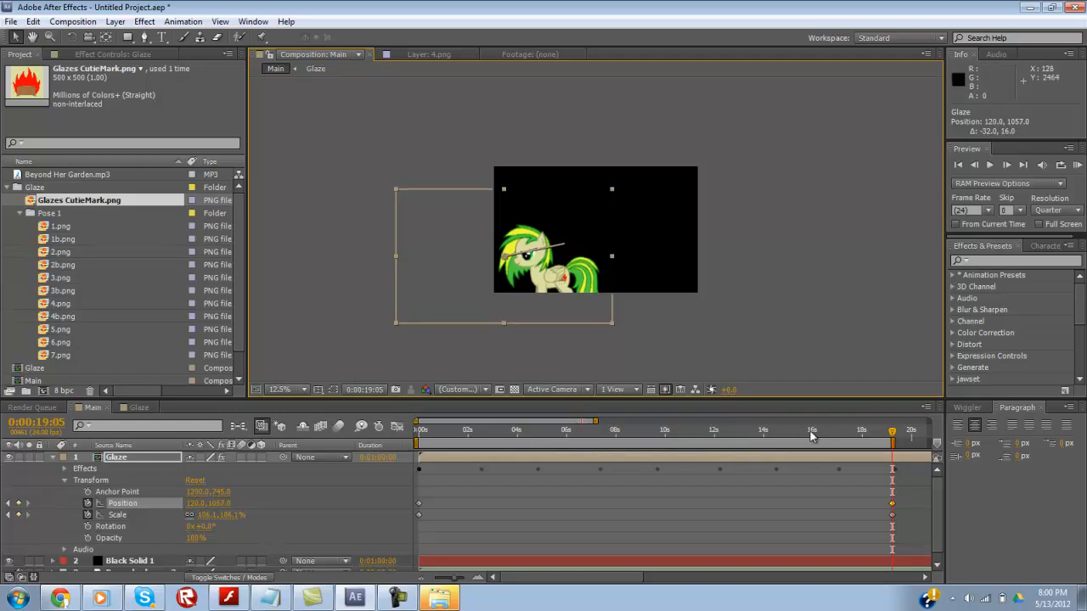
left_click_drag(734, 435, 800, 435)
key("Home")
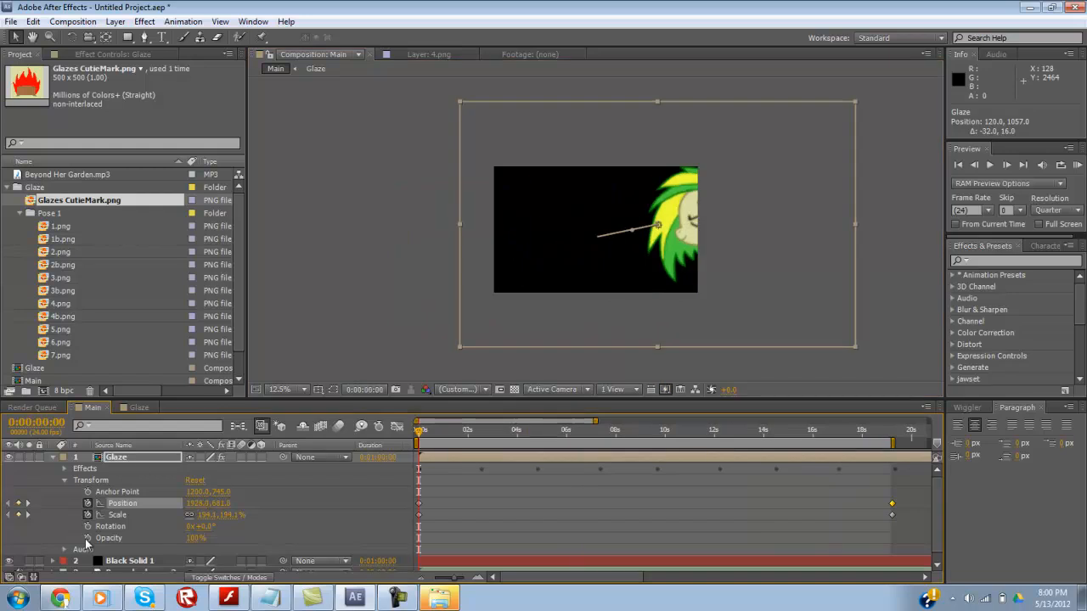
Step: Keyframe the Glaze layer's opacity to fade in from 0% at 0:00:00:00 to 100% at 0:00:02:00
left_click(87, 538)
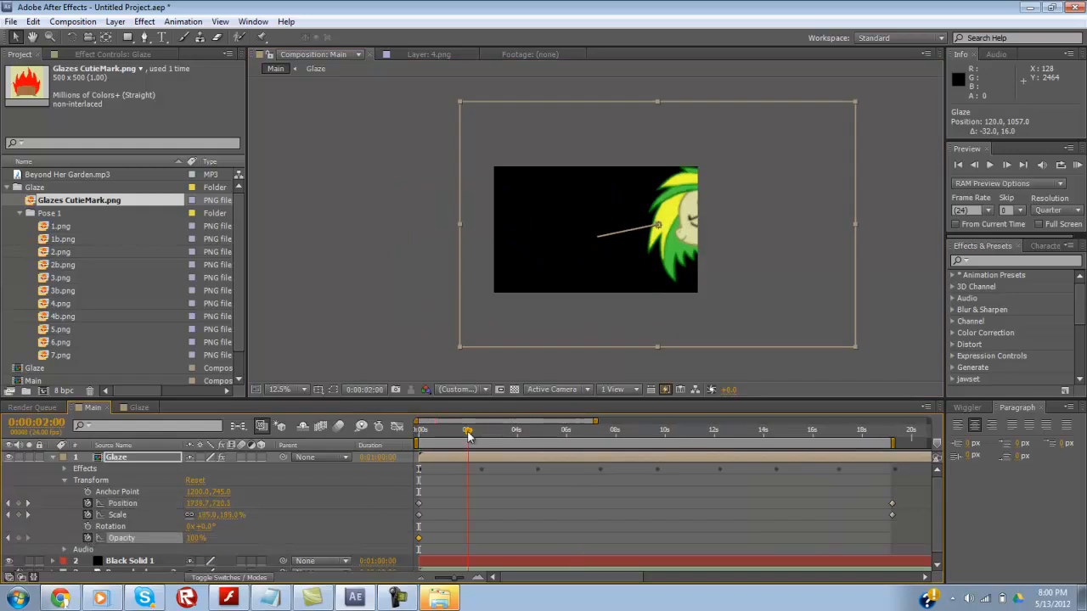
left_click(18, 539)
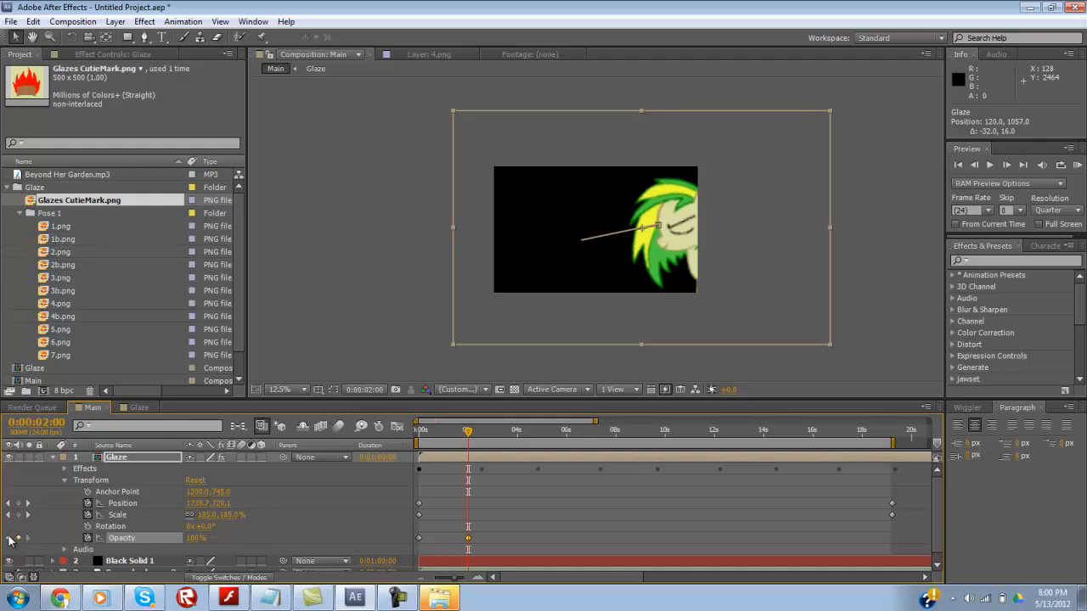
key("Home")
type("0")
key("Return")
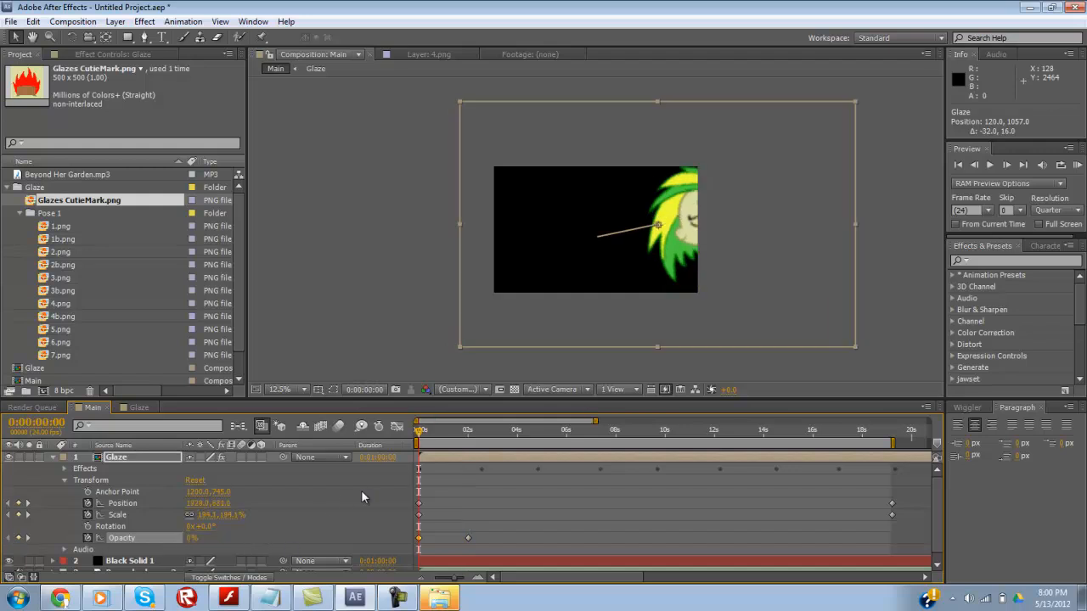
Step: Add Glaze opacity keyframes for a closing fade-out, holding 100% at 0:00:18:01 and ending at 0:00:19:05
left_click(429, 433)
left_click_drag(438, 435, 891, 481)
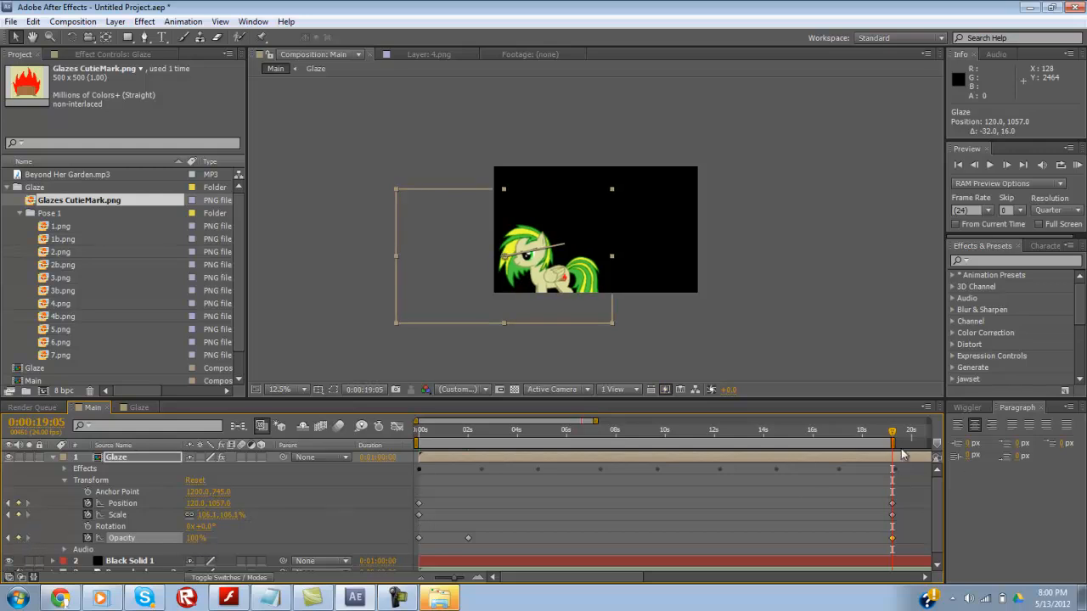
left_click_drag(877, 436, 863, 433)
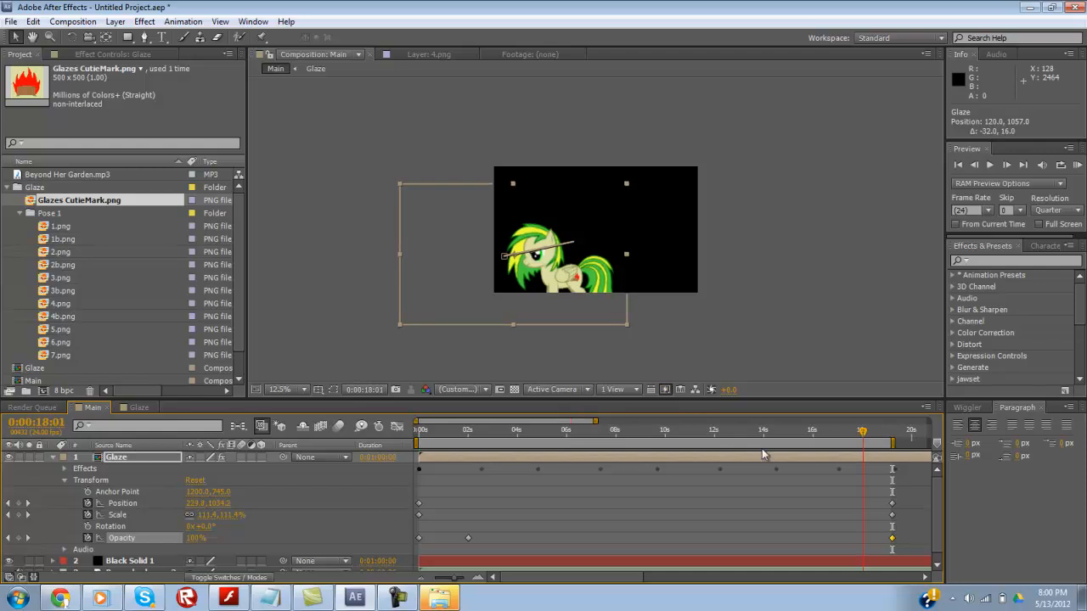
left_click(190, 538)
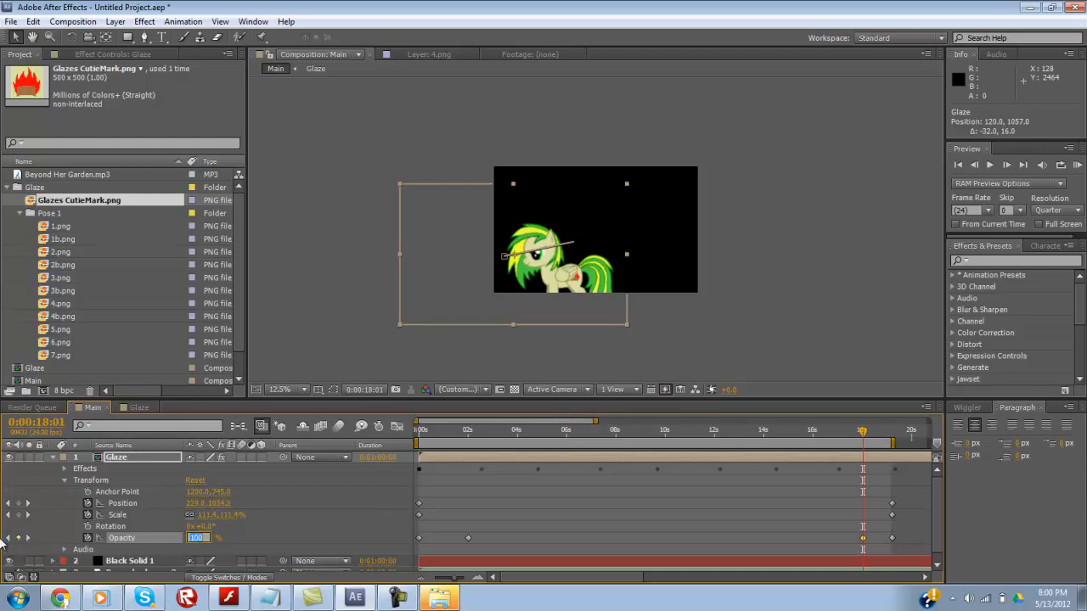
left_click(27, 539)
left_click_drag(883, 433, 327, 489)
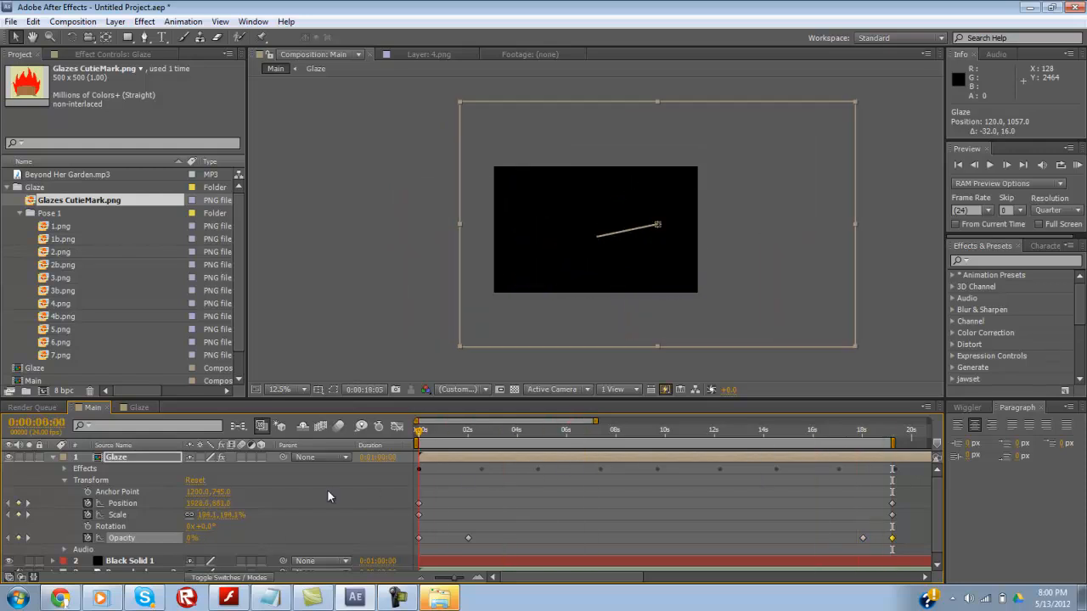
Step: Run a RAM preview of the Main composition to review the Glaze layer's fade and motion
key("KP_0")
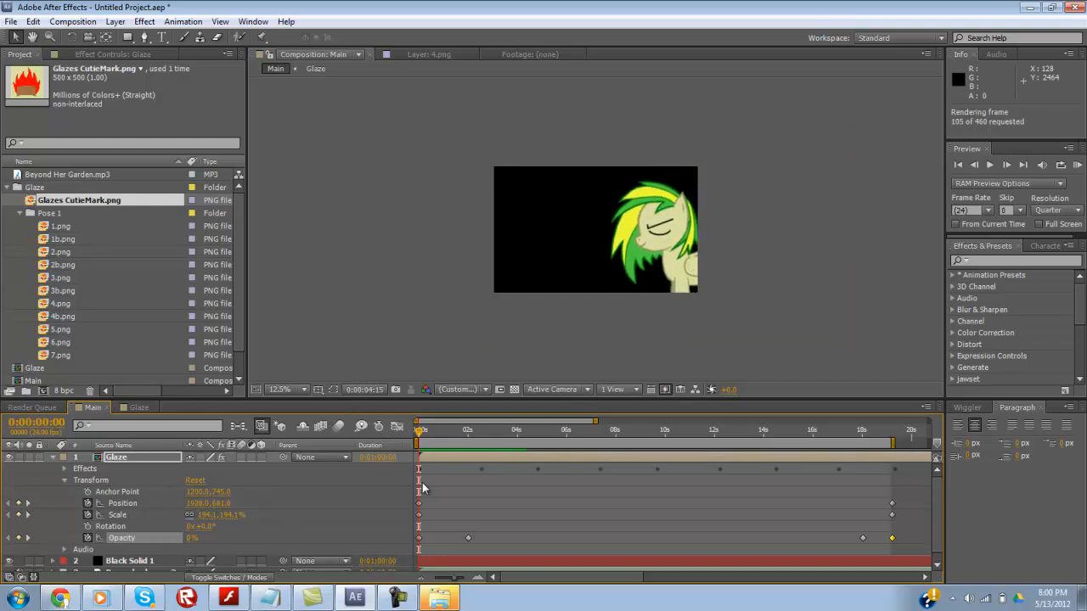
left_click(389, 273)
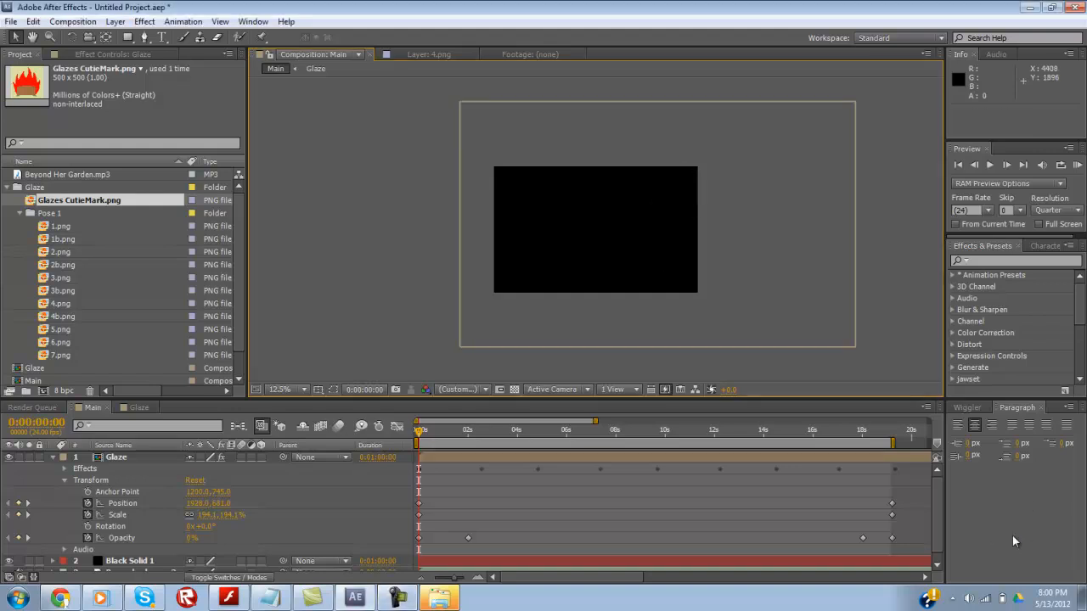
key("KP_0")
scroll(219, 466, "down", 1)
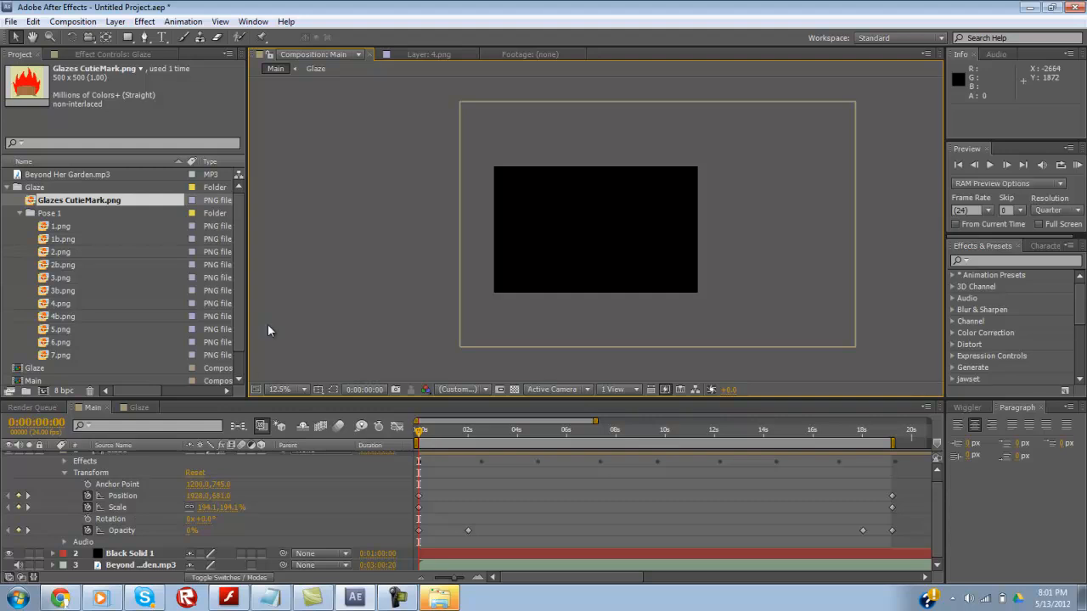
Step: Create a new solid layer named Wave in the Main composition
right_click(359, 274)
mouse_move(391, 282)
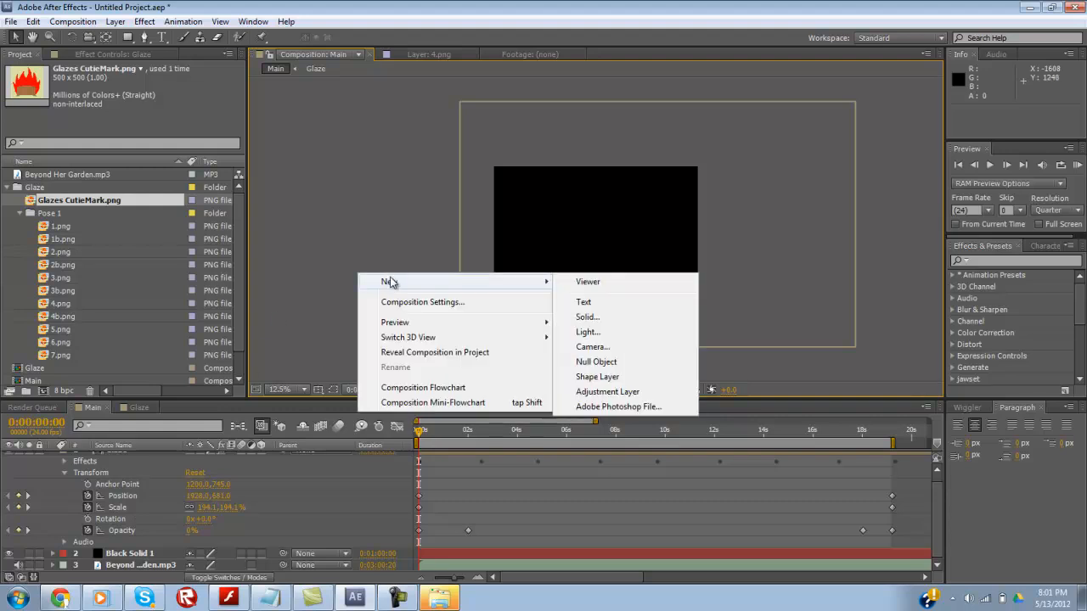
left_click(605, 320)
type("Wave")
left_click(367, 416)
Step: Apply the Audio Waveform effect to the Wave layer, extending its start point to -80, 745 and end point to 2488, 745
left_click(1023, 262)
type("wave")
left_click_drag(1010, 310, 150, 460)
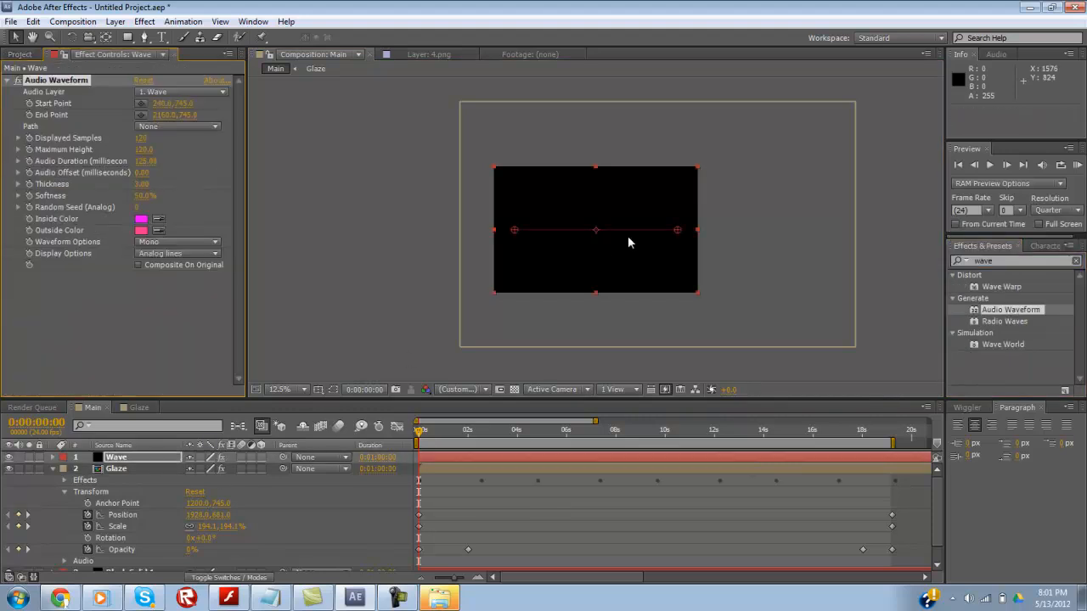
left_click_drag(514, 230, 489, 231)
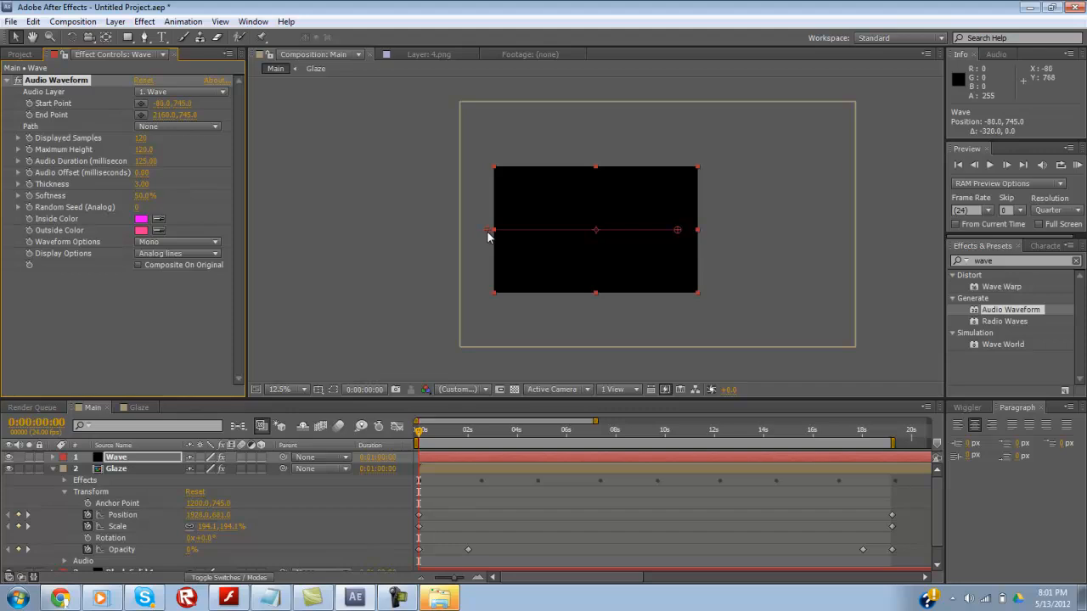
left_click_drag(677, 233, 706, 230)
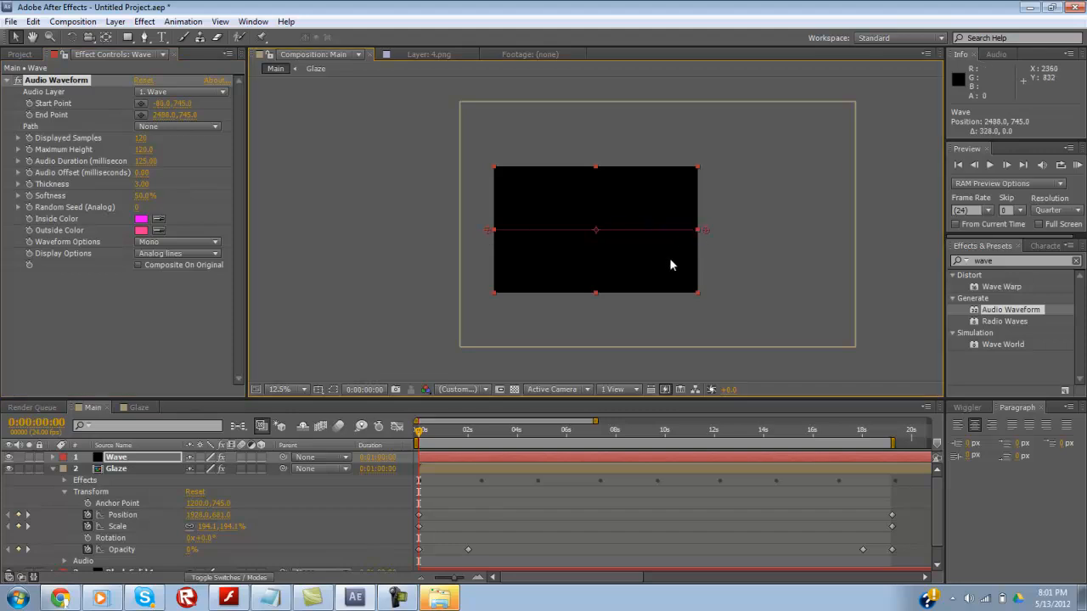
Step: Sample the pony's mane to make the waveform's inside color yellow and its outside color green
key("period")
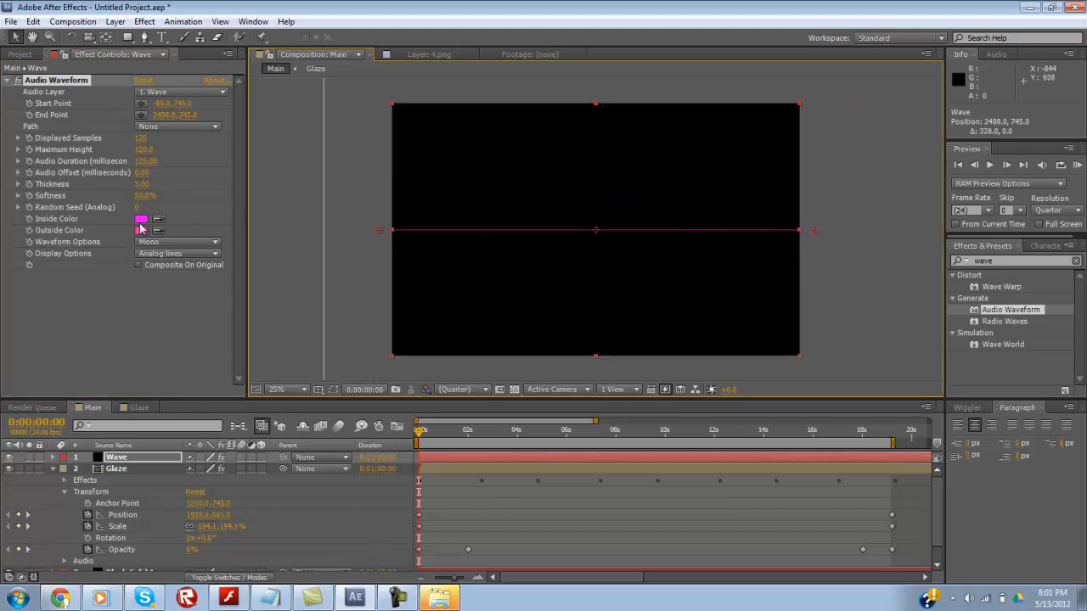
left_click(567, 433)
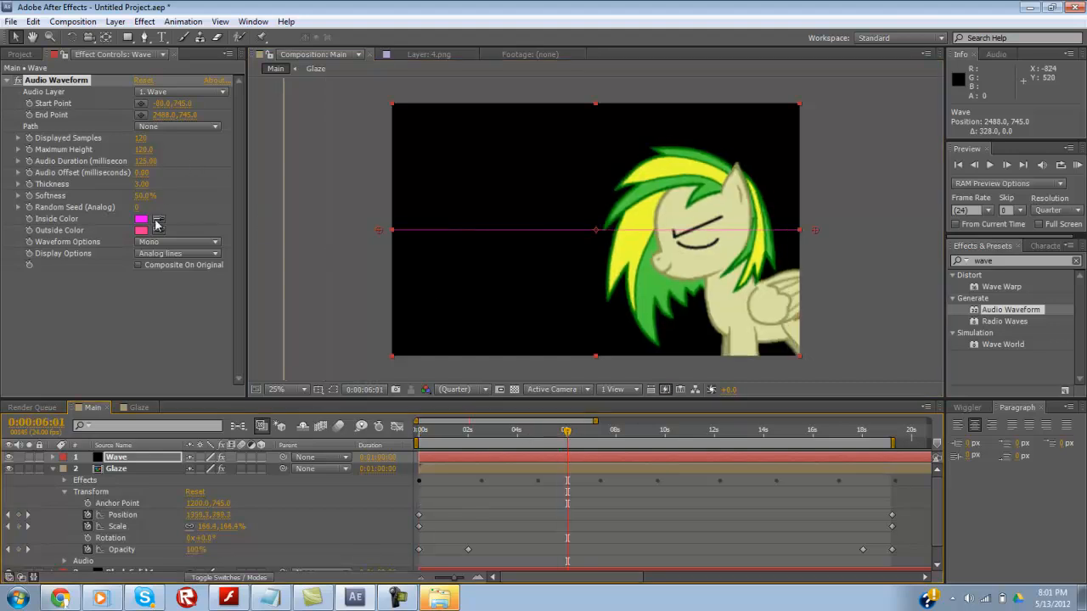
left_click(653, 169)
left_click(159, 231)
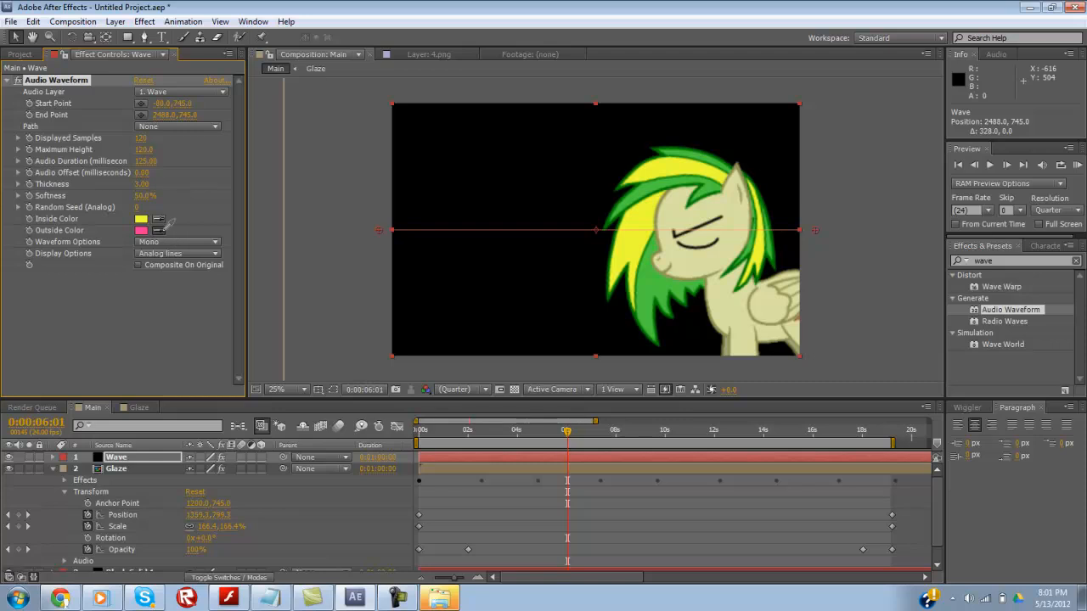
left_click(658, 183)
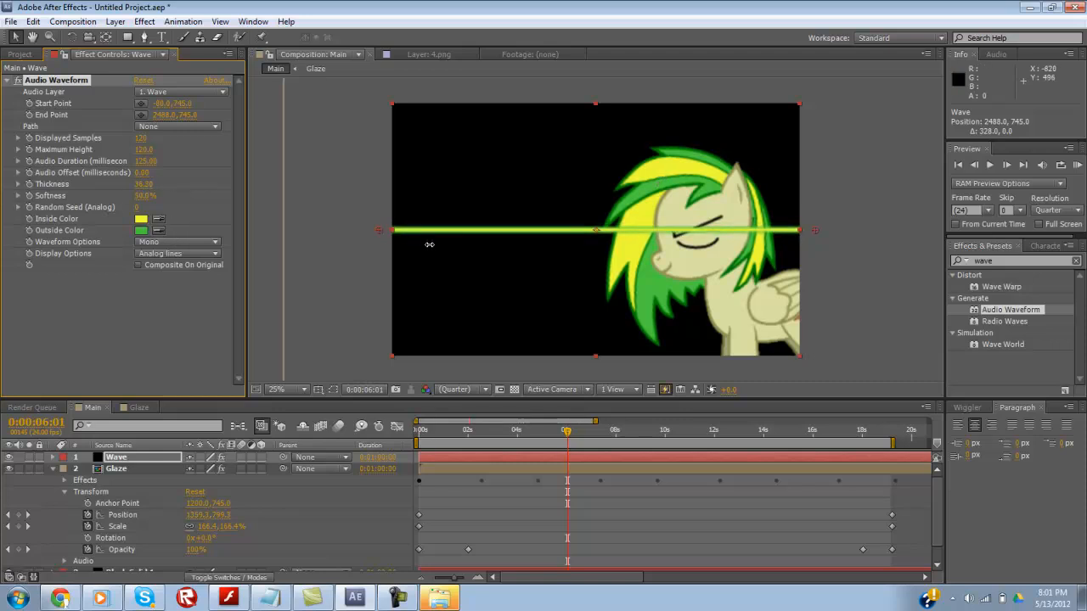
Step: Set the waveform's thickness to about 36.2, its maximum height to about 518, and its audio layer to Beyond Her Garden.mp3
left_click_drag(146, 149, 1050, 197)
left_click(174, 92)
left_click(203, 172)
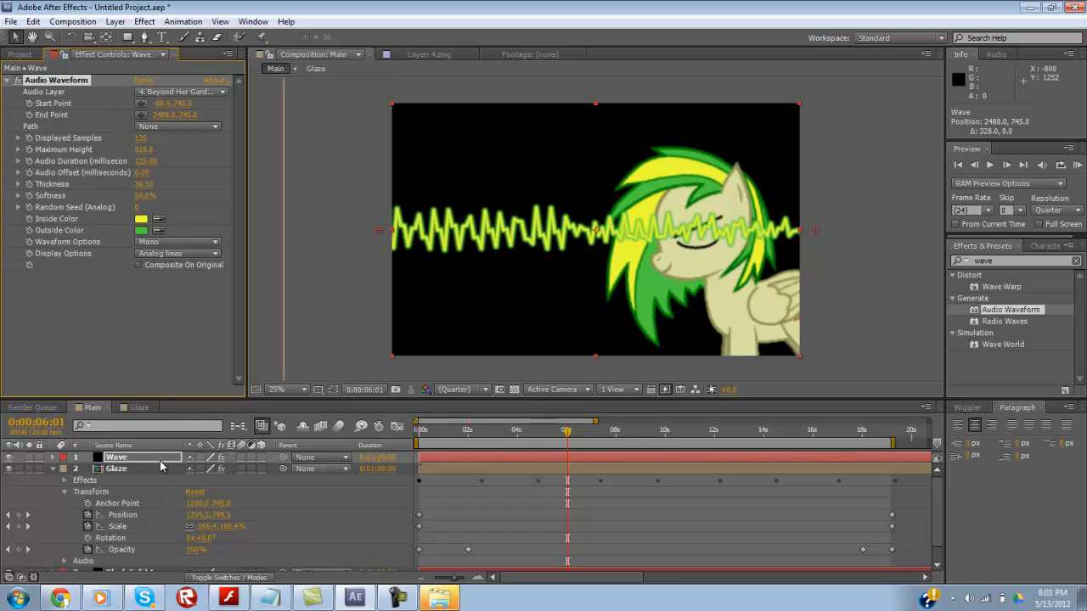
Step: Place the Wave layer directly beneath the Glaze layer and preview the waveform moving behind the pony
left_click_drag(161, 466, 139, 527)
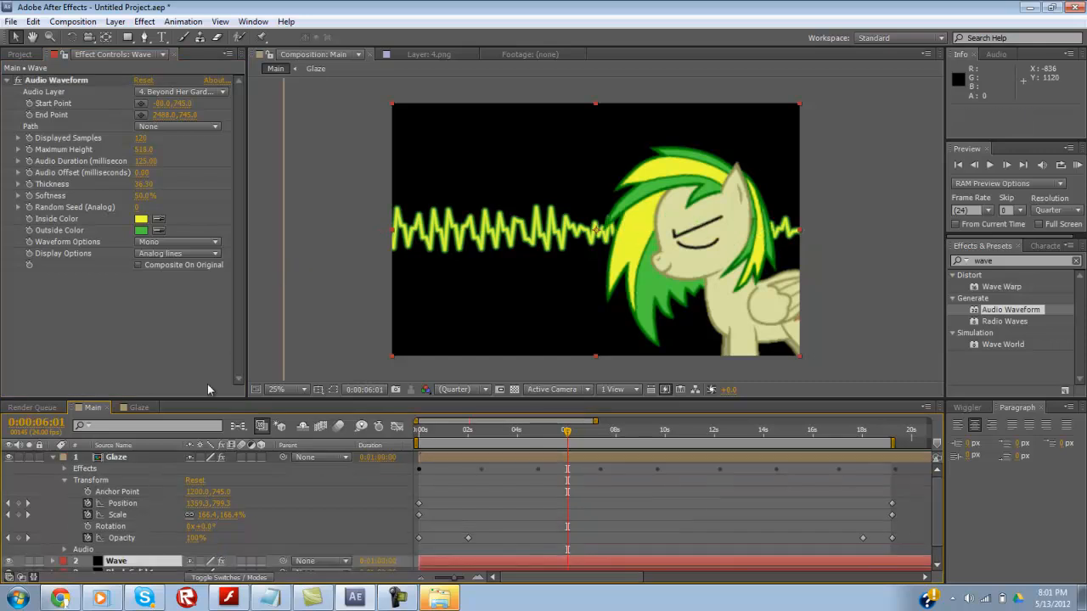
left_click(261, 326)
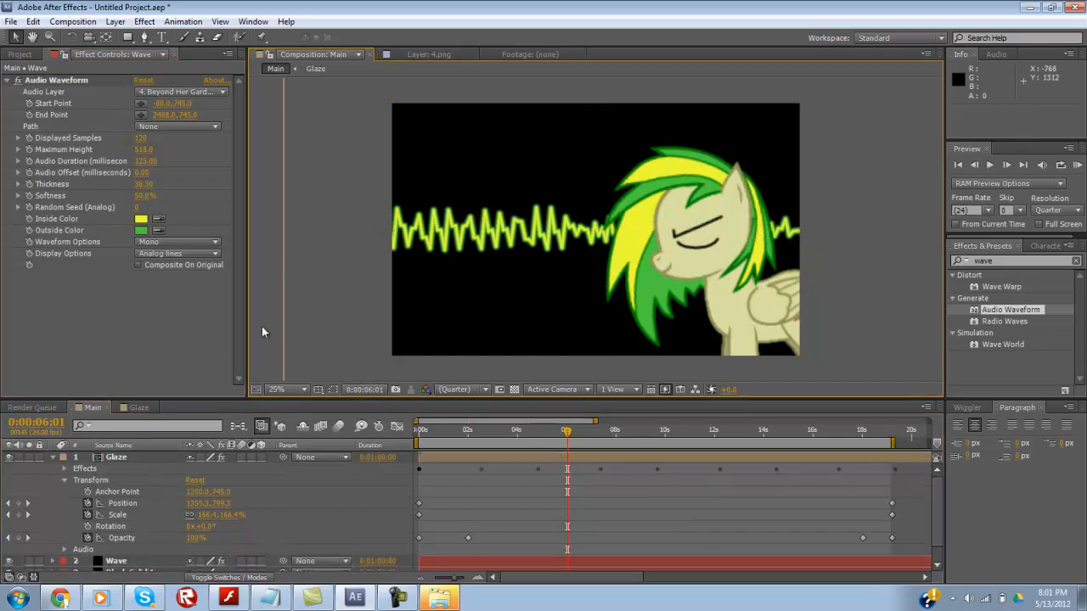
key("comma")
key("KP_0")
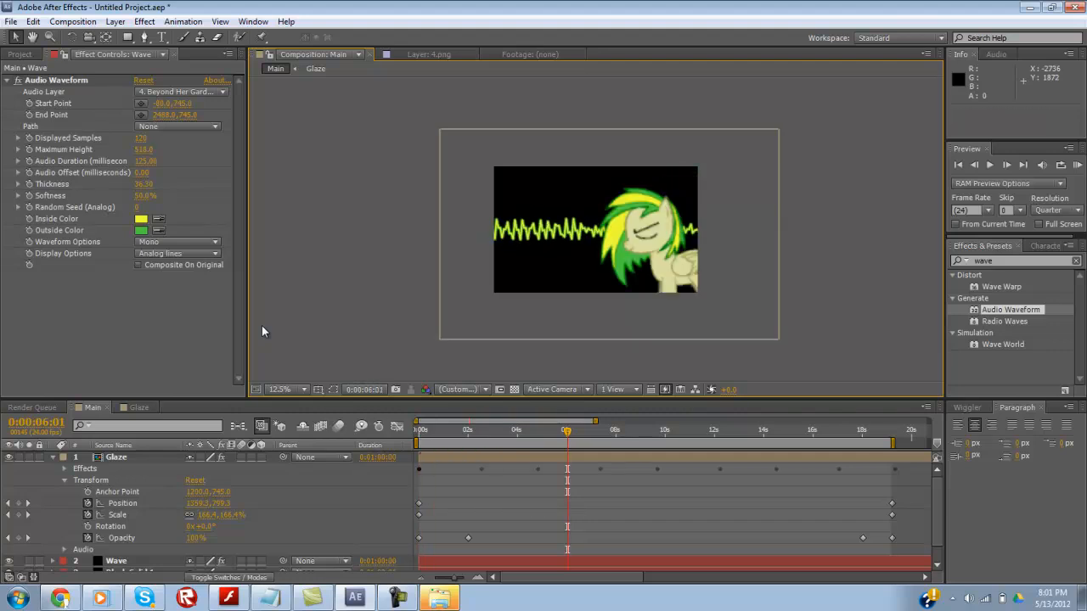
Step: Create a composition-sized solid in green sampled from the pony's mane and place it directly beneath the Wave layer
right_click(350, 330)
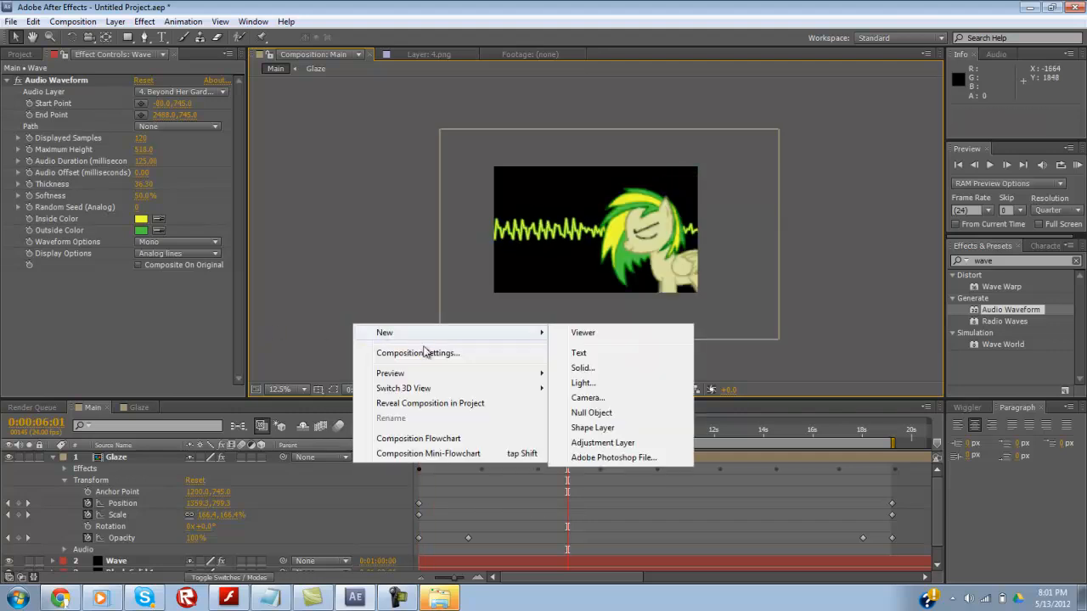
left_click(583, 368)
left_click(360, 377)
left_click(624, 202)
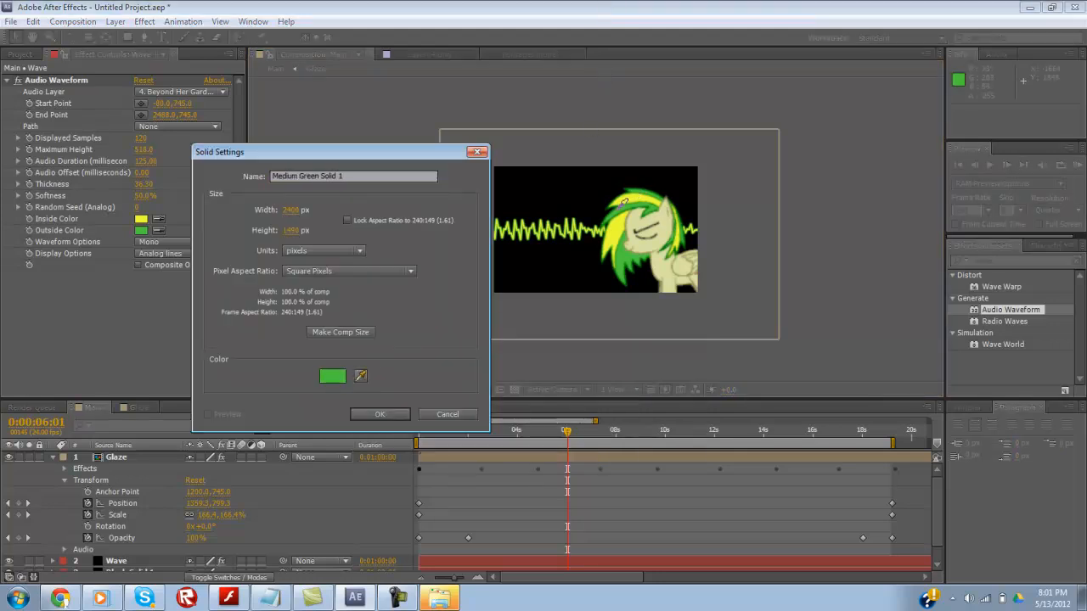
left_click(379, 414)
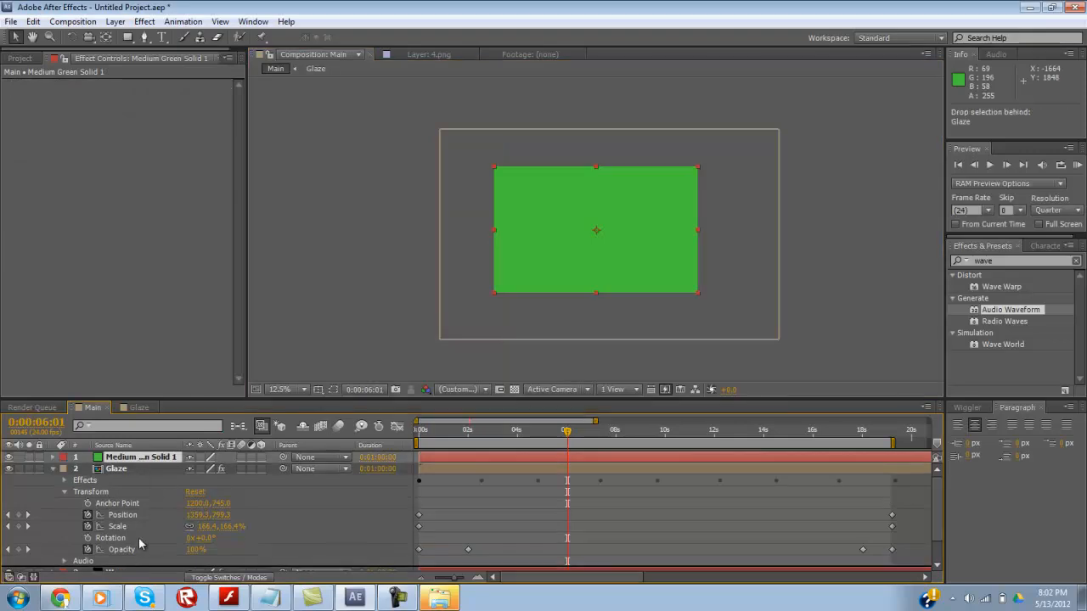
mouse_move(134, 569)
left_mouse_down()
mouse_move(134, 550)
mouse_move(134, 562)
left_mouse_up()
Step: Draw a thin four-point Pen mask on the green solid, spanning the frame's full width along the waveform
left_click(144, 36)
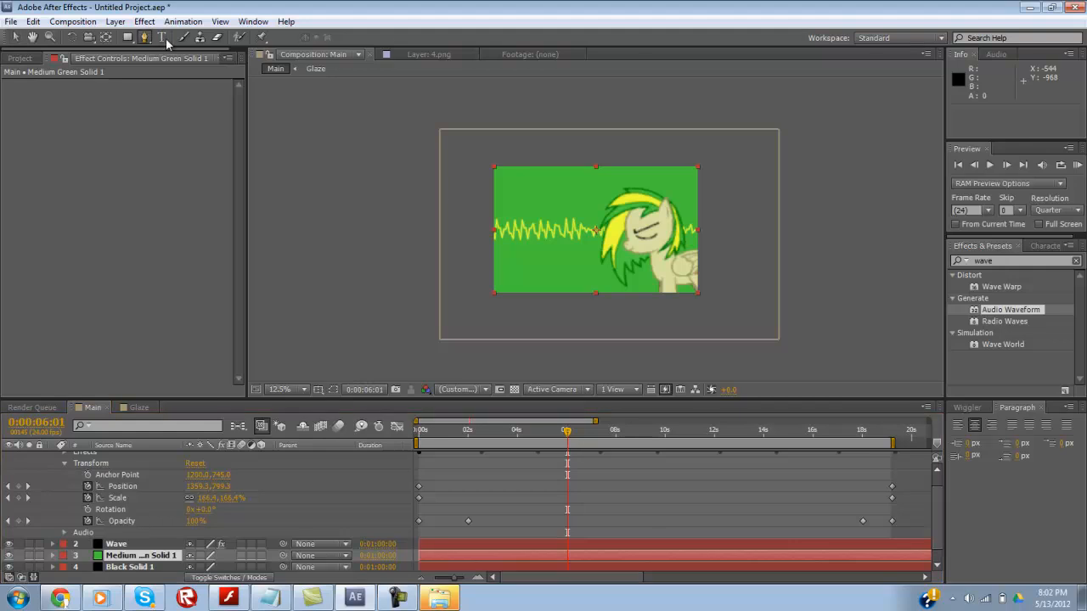
left_click(487, 235)
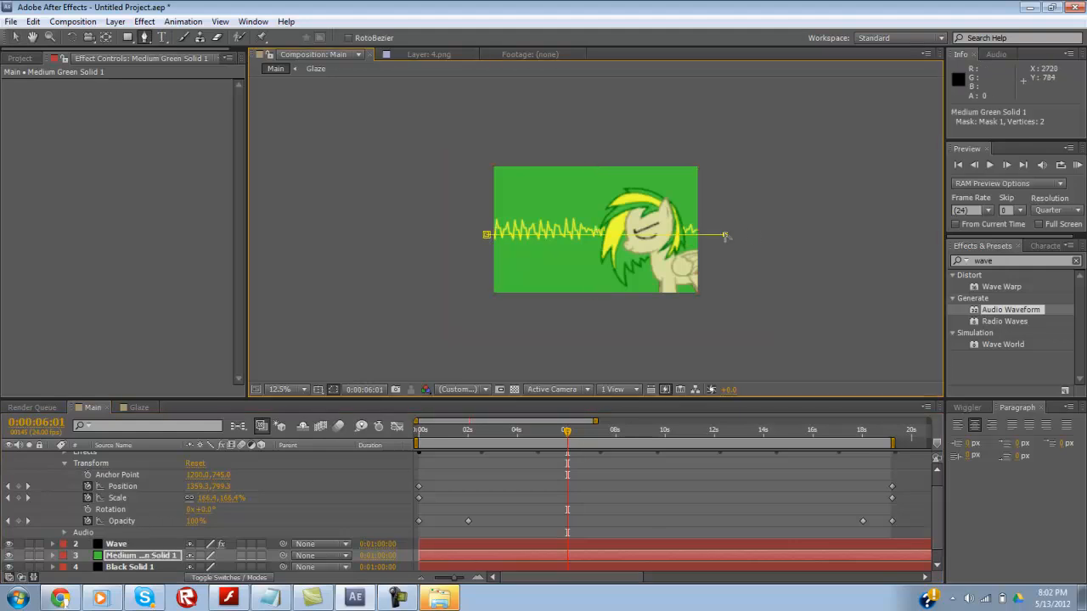
left_click(480, 226)
left_click(486, 235)
key("period")
key("v")
Step: Feather the green solid's mask by about 825 pixels to turn the band into a soft glow
left_click(53, 555)
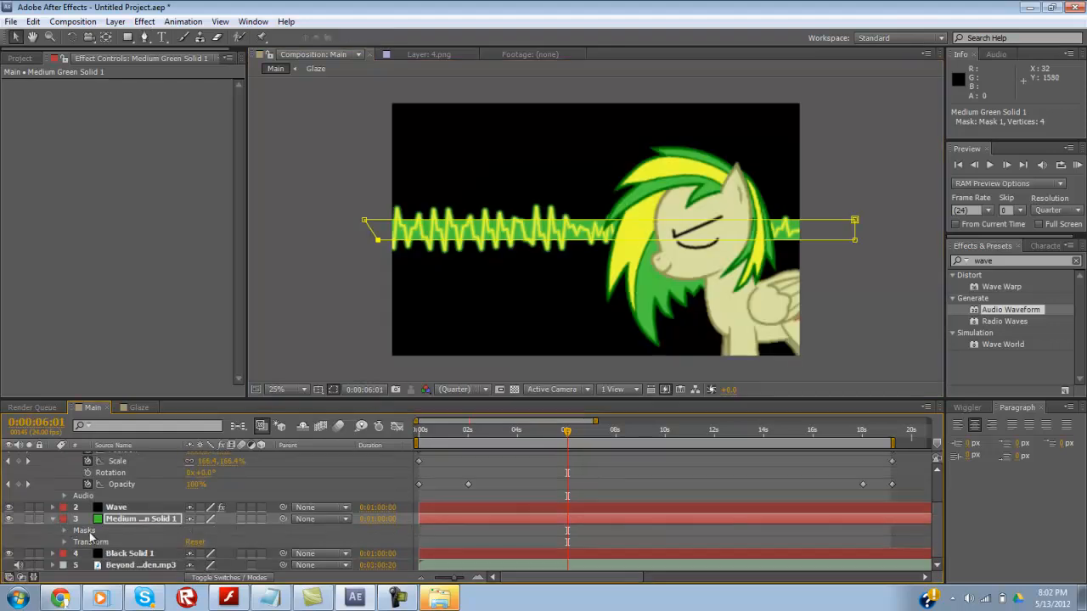
left_click(65, 531)
left_click(76, 533)
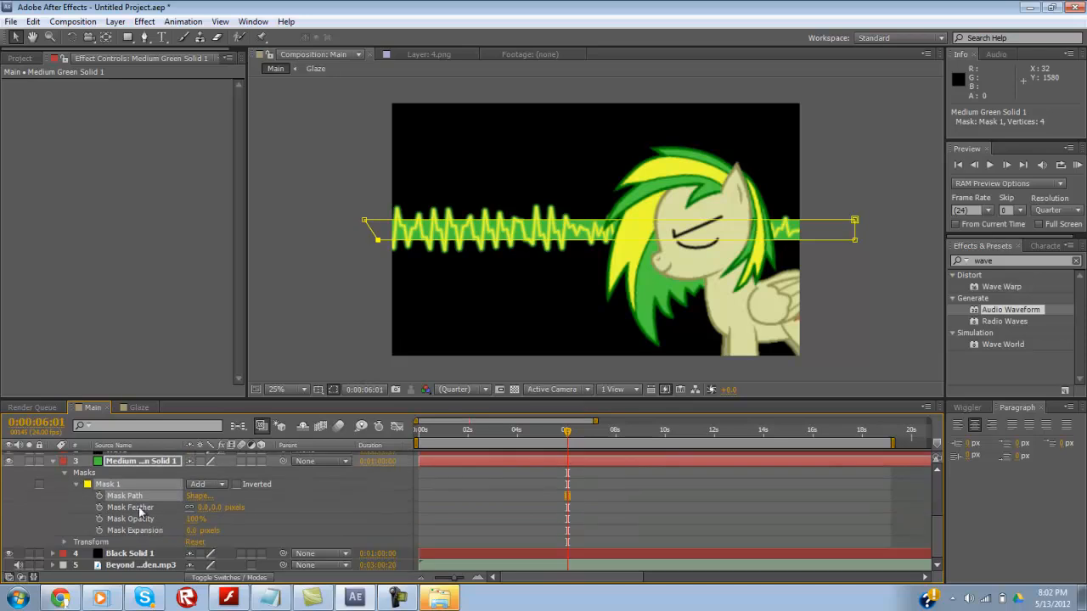
left_click_drag(217, 510, 1010, 528)
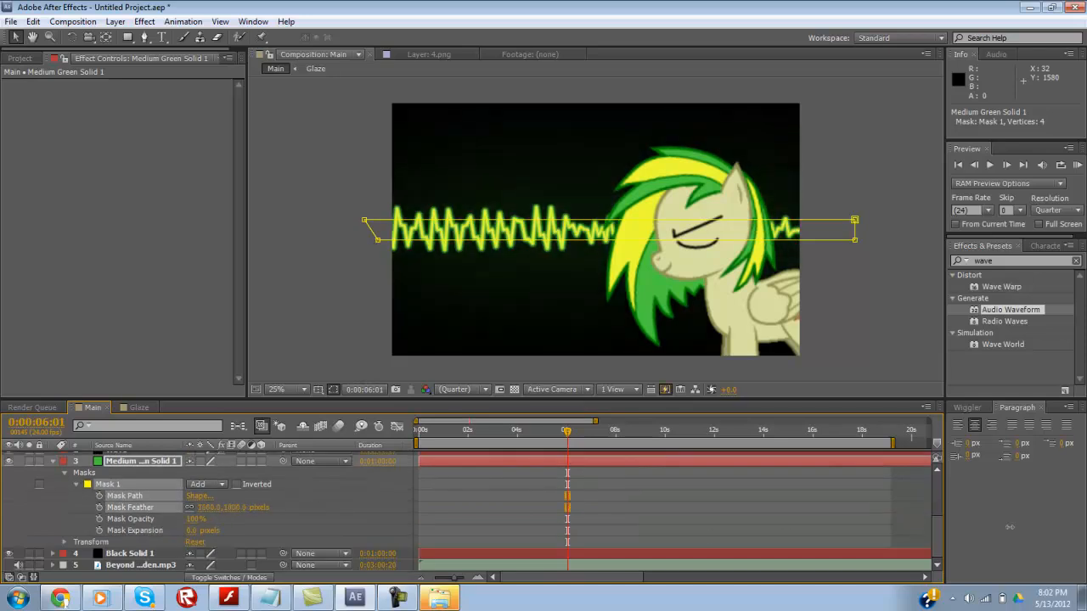
Step: Enable Mask Opacity keyframing on the green solid at 0:00:00:00 with a value of 0%
key("Home")
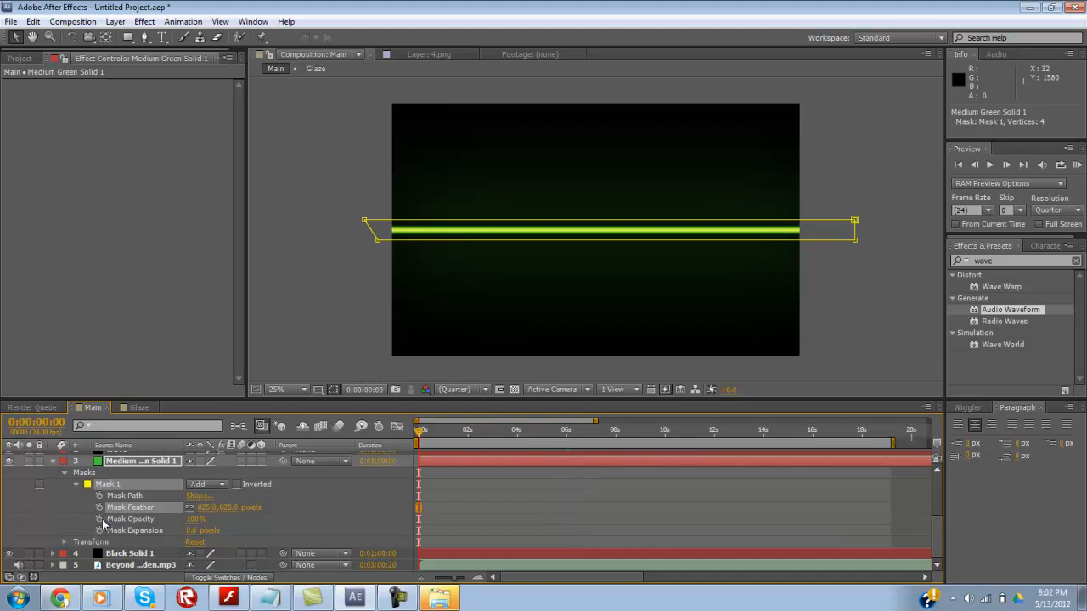
left_click(100, 520)
left_click(196, 519)
type("0")
key("Return")
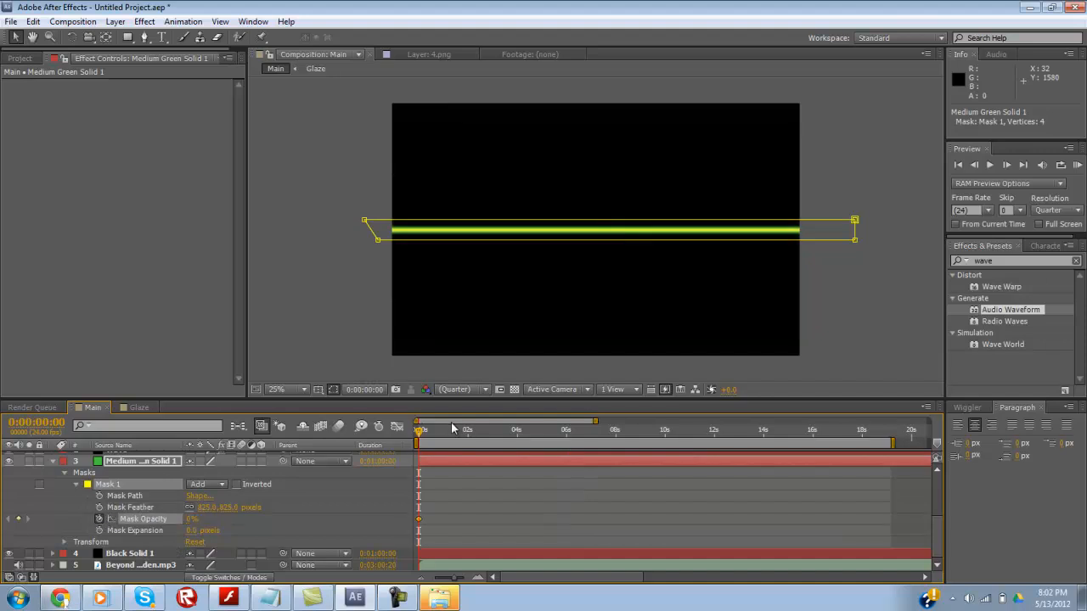
Step: Add a 100% Mask Opacity keyframe to the green solid at 0:00:01:23
key("space")
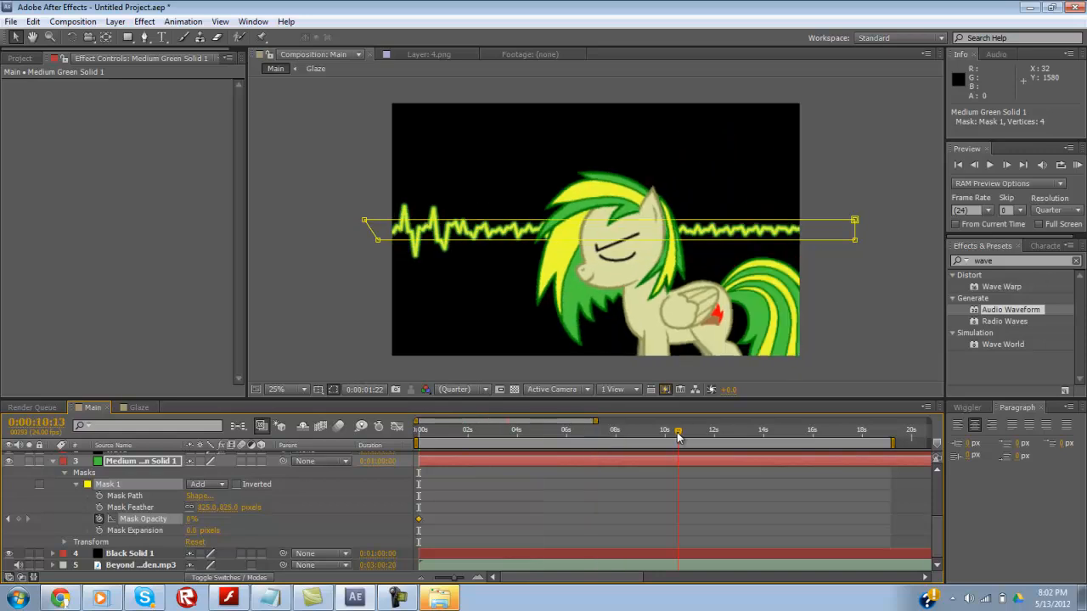
left_click_drag(562, 443, 467, 441)
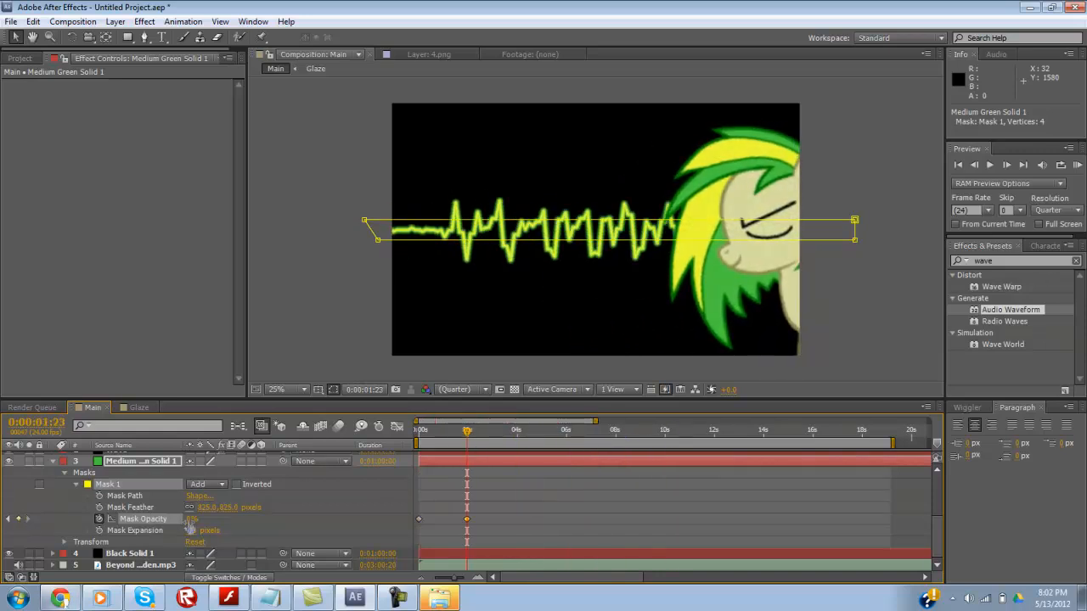
key("Return")
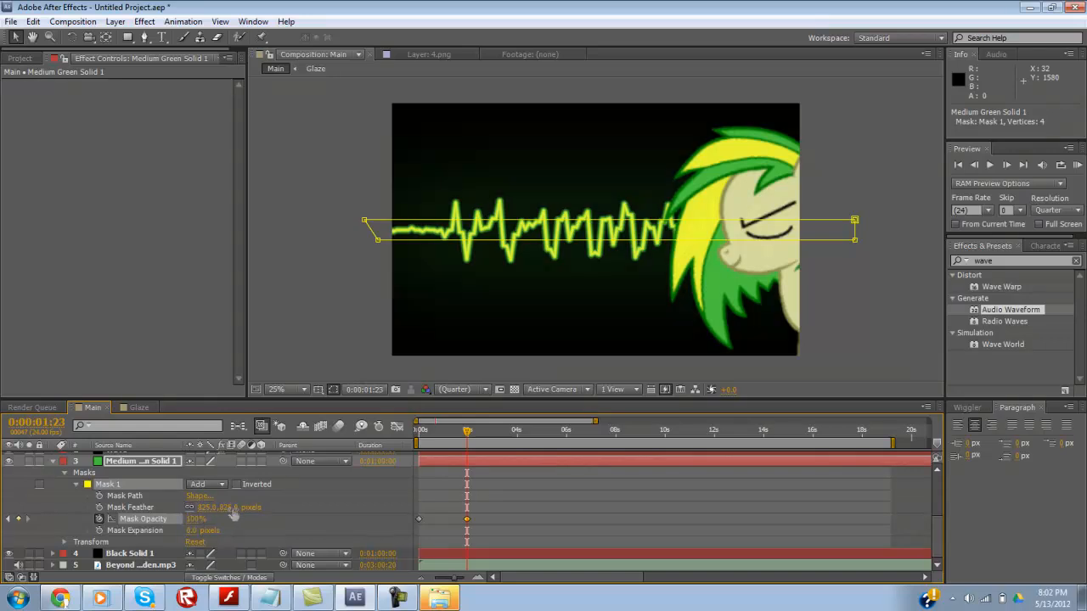
Step: Animate the green solid's Mask Feather with keyframes at 0:00:00:00 and 0:00:01:23, reducing it to about 111 pixels at the second
left_click(101, 508)
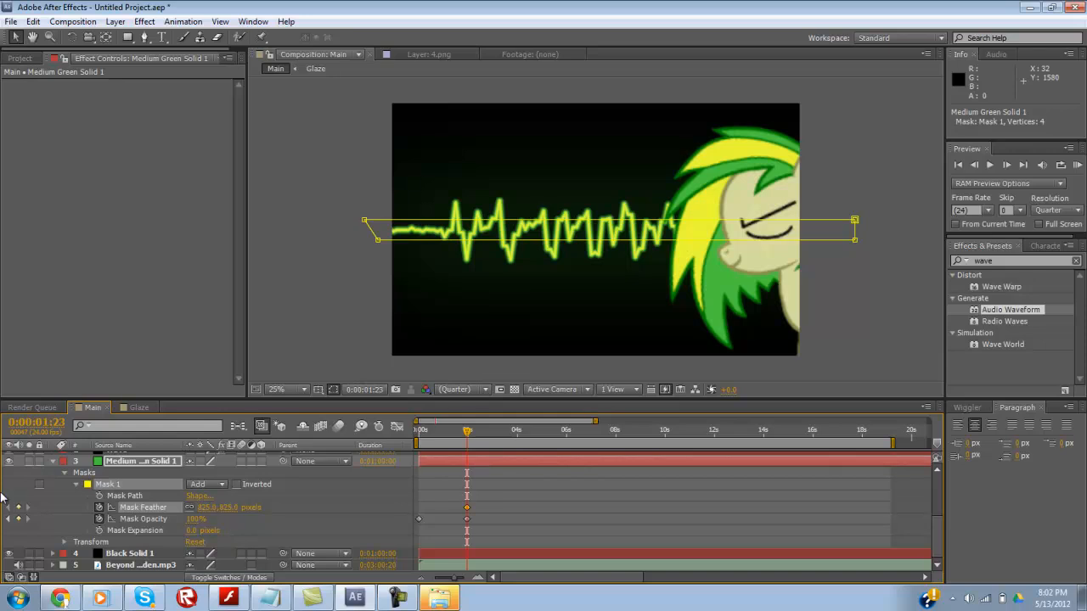
left_click(9, 519)
left_click(29, 508)
left_click_drag(237, 508, 3, 549)
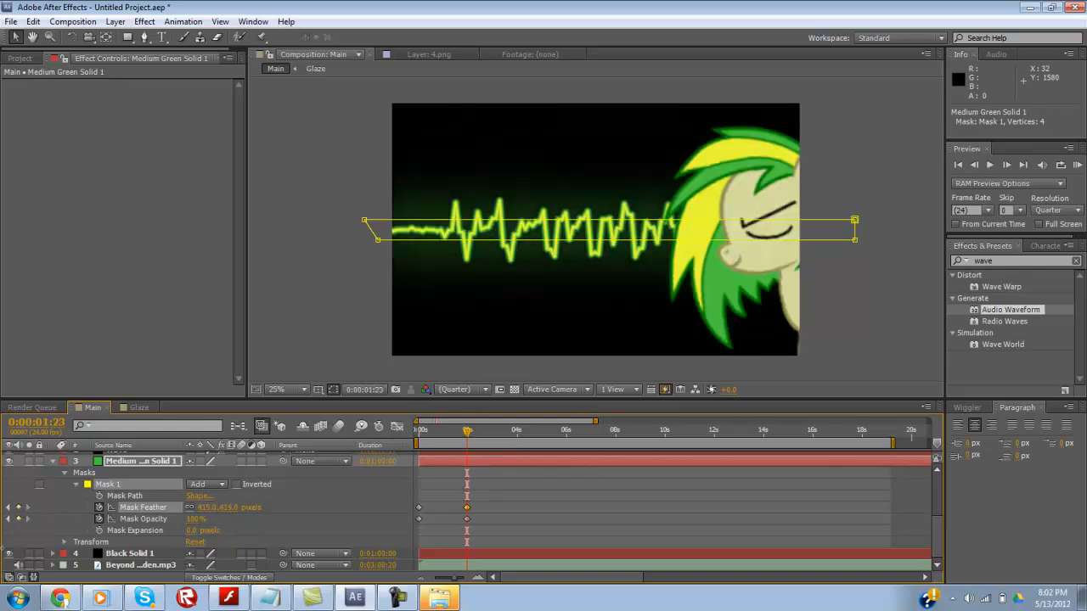
left_click_drag(1, 495, 1, 450)
left_click_drag(232, 510, 15, 522)
Step: Run a RAM preview of Main to check the green glow's feather and opacity animation
key("KP_0")
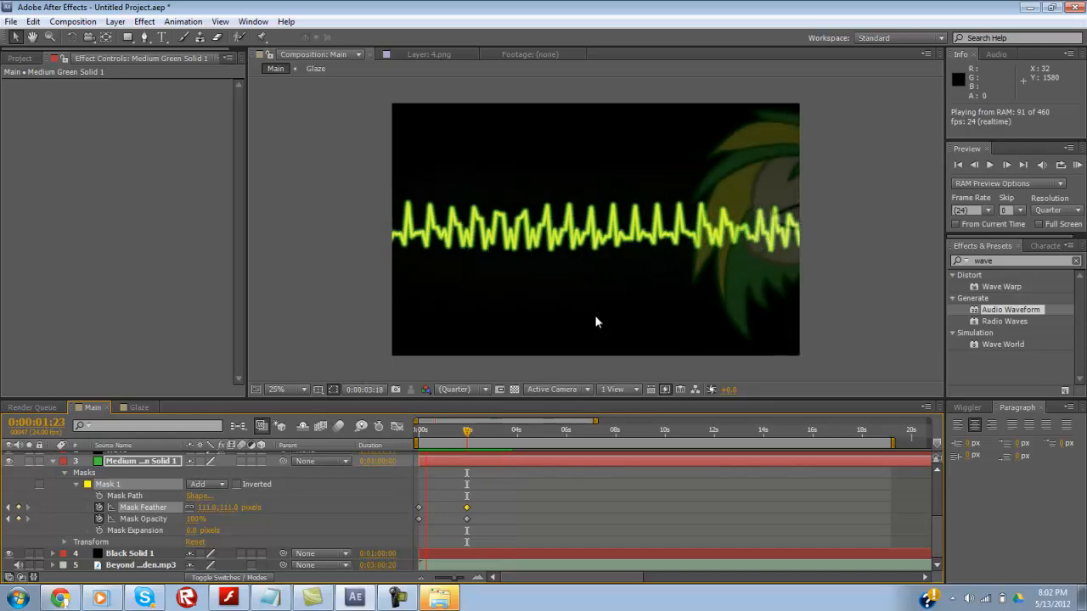
key("space")
scroll(596, 322, "down", 1)
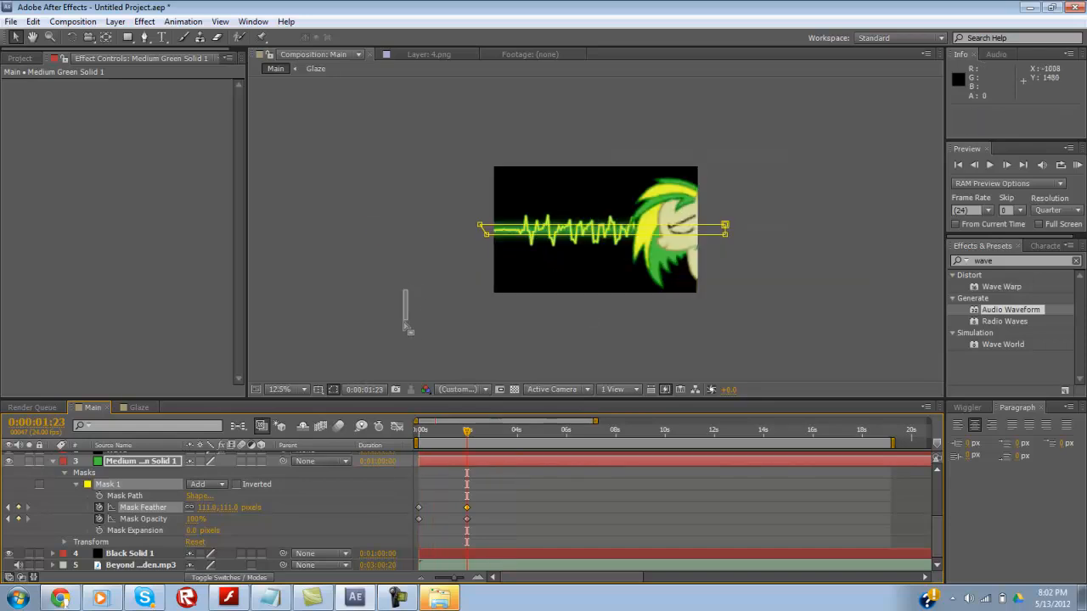
left_click(392, 598)
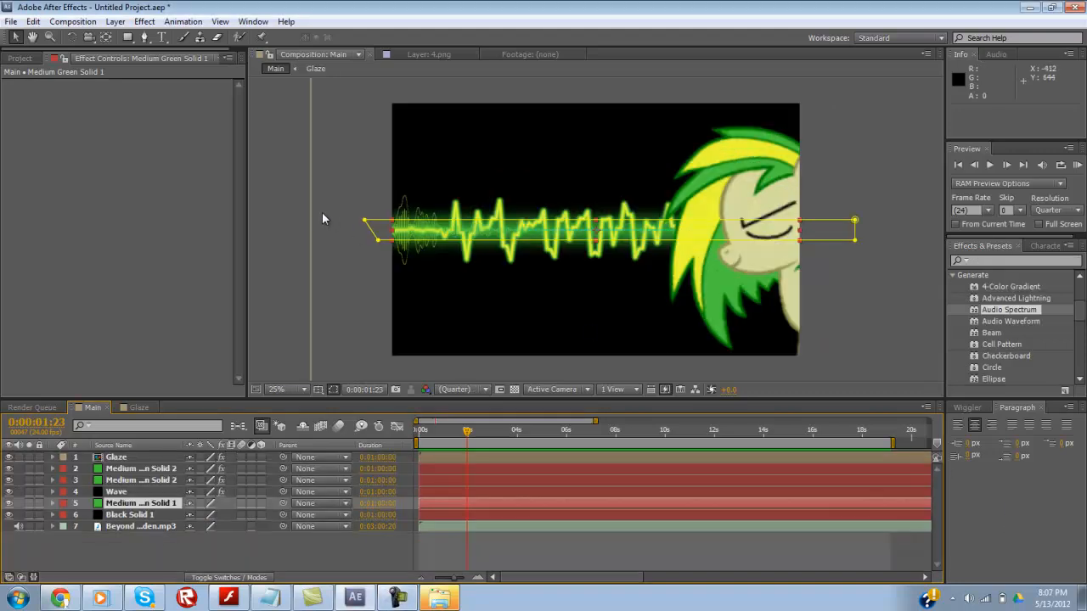
Step: Deselect the green solid's mask, play a full RAM preview of Main and scrub through the timeline to review the complete animation
left_click(276, 231)
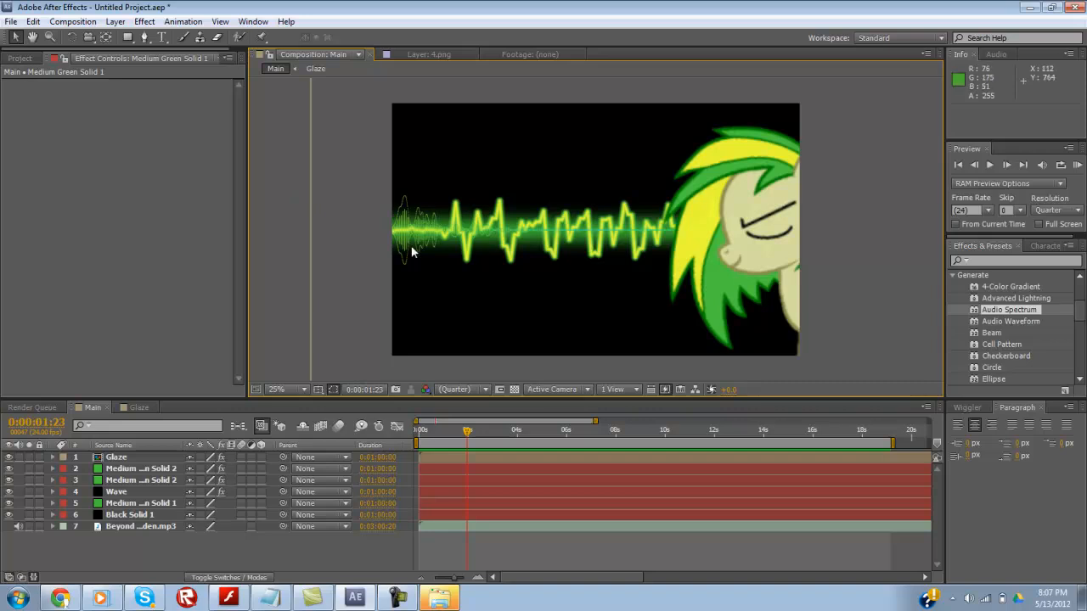
key("KP_0")
left_click(954, 275)
key("KP_0")
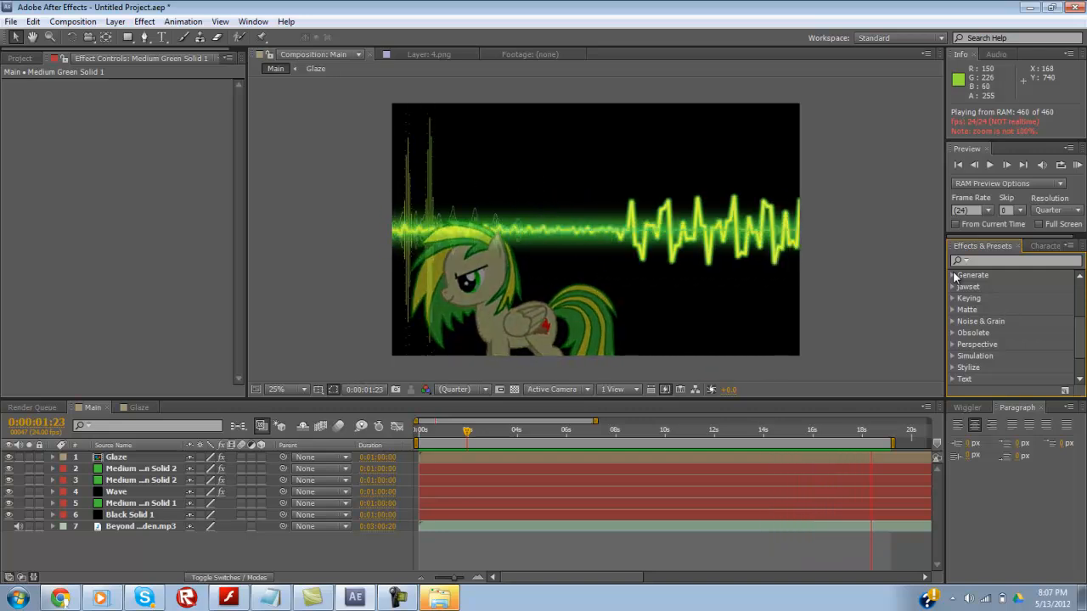
key("space")
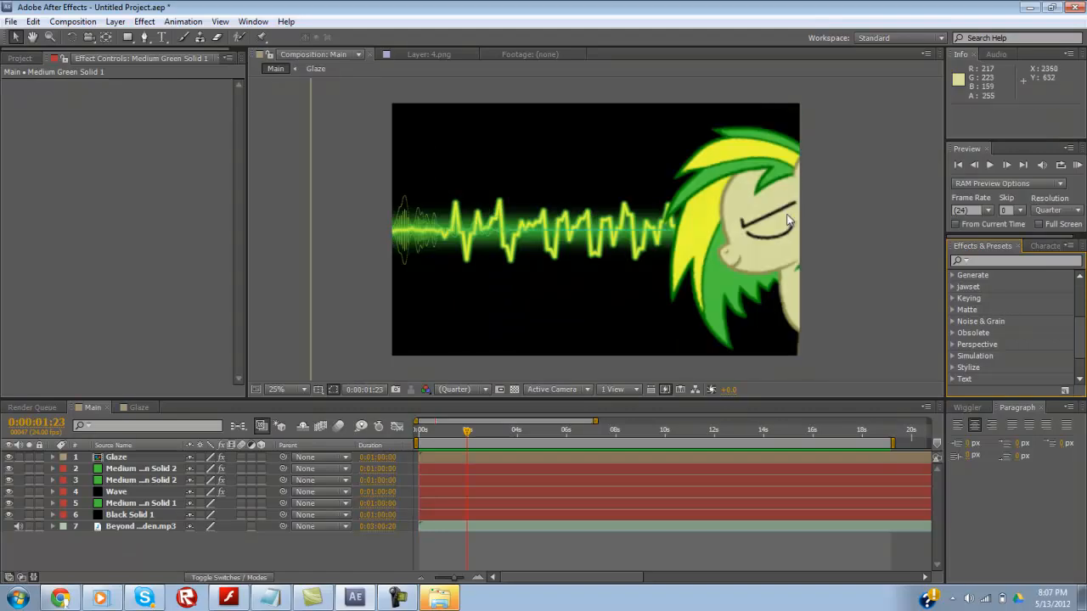
left_click_drag(735, 437, 837, 569)
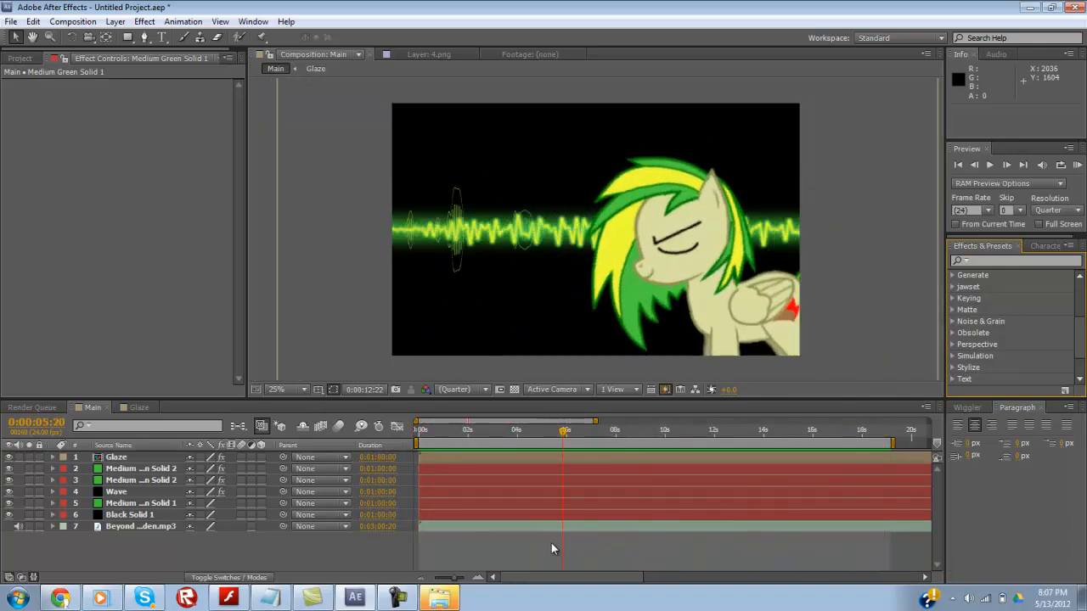